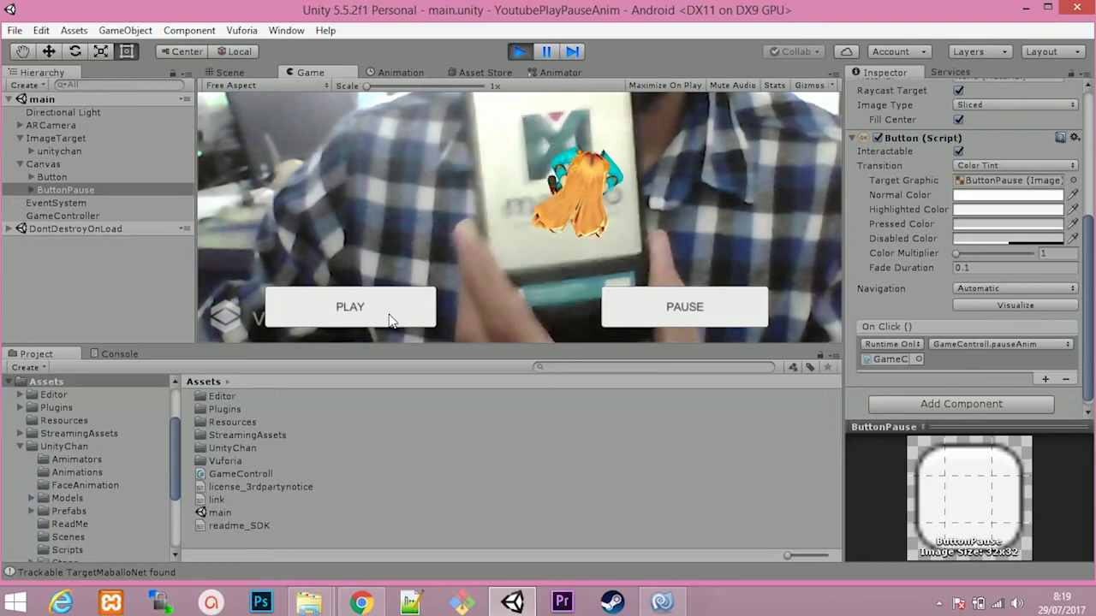
Play Unity-chan's animation, pause it, then resume it using the on-screen PLAY, PAUSE and RESUME buttons
left_click(390, 318)
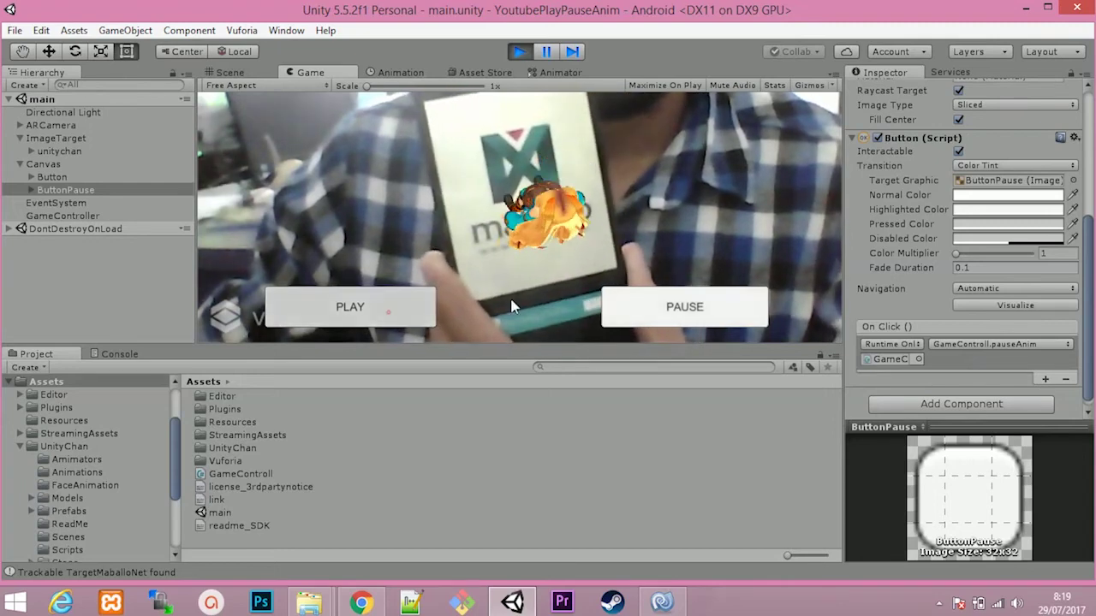
left_click(670, 309)
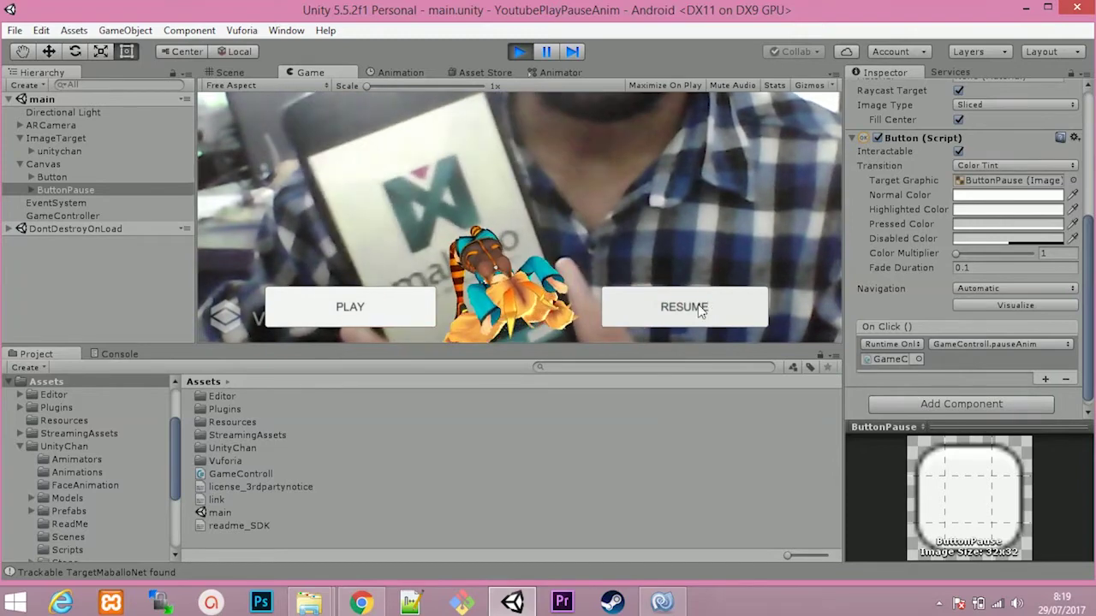
left_click(695, 306)
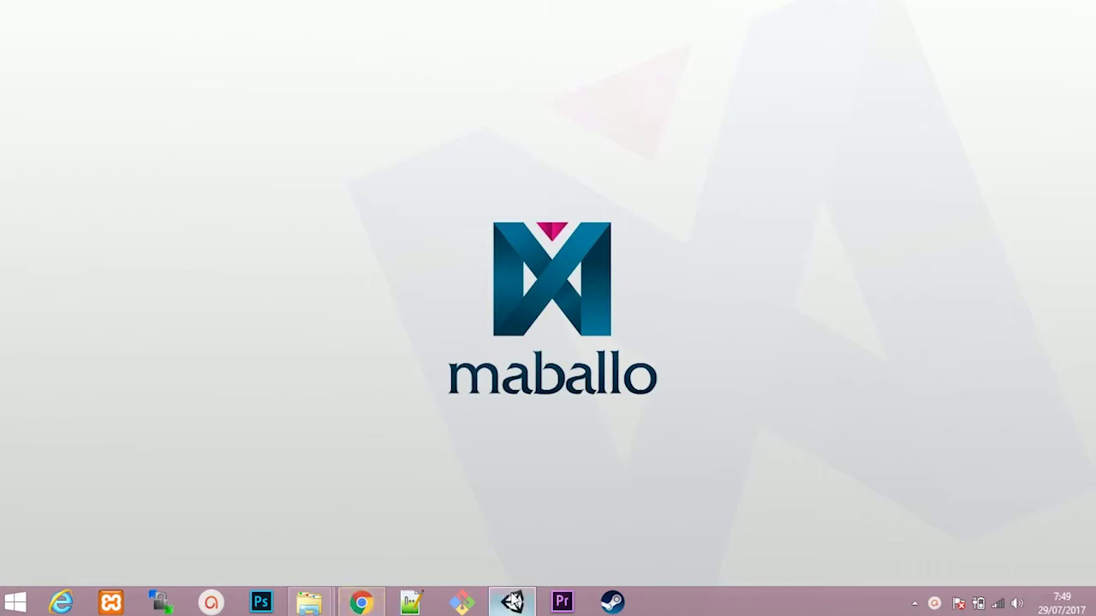
Switch the project's platform to Android in Build Settings, then close the window
left_click(524, 603)
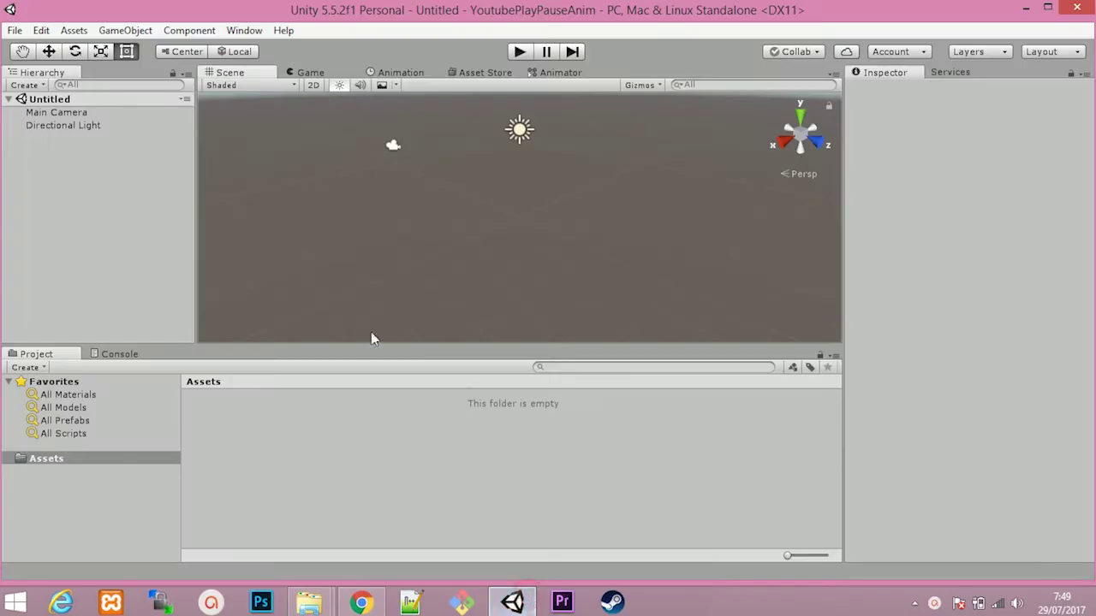
left_click(14, 31)
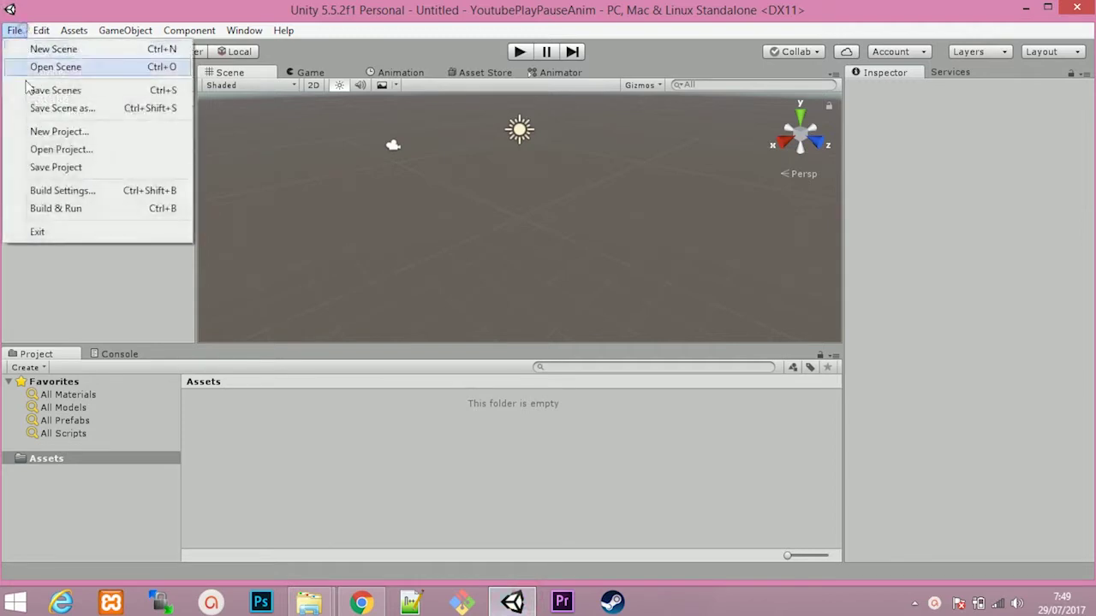
left_click(74, 195)
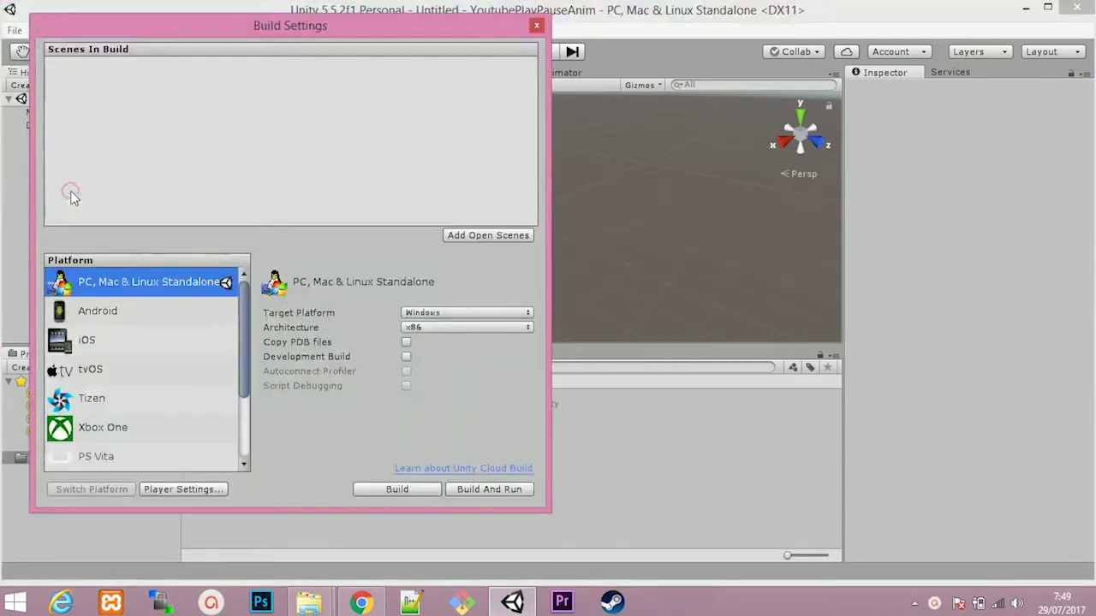
left_click(116, 318)
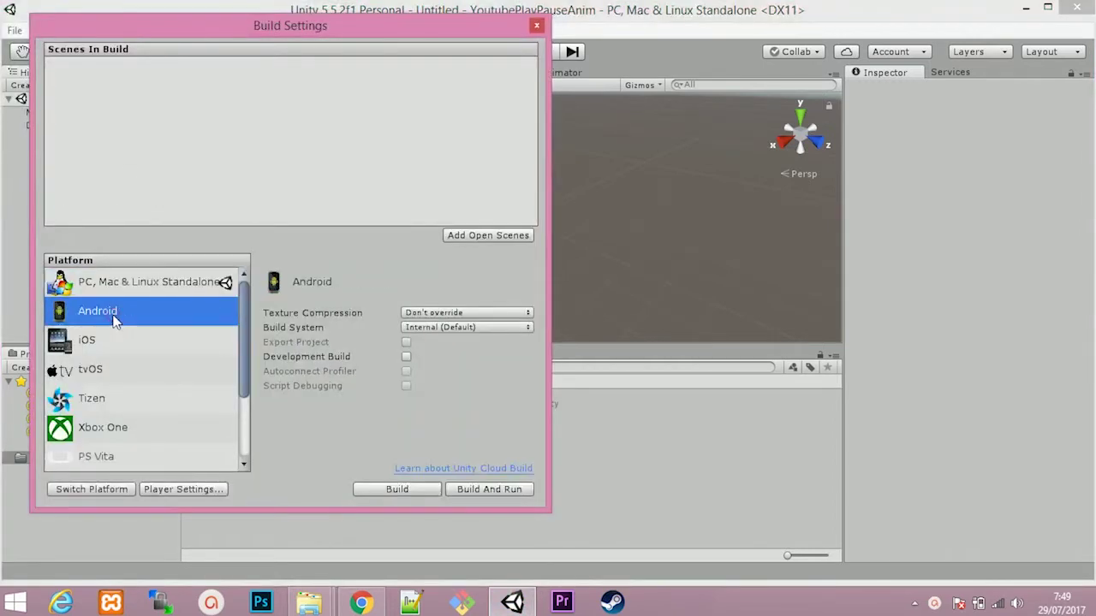
left_click(85, 492)
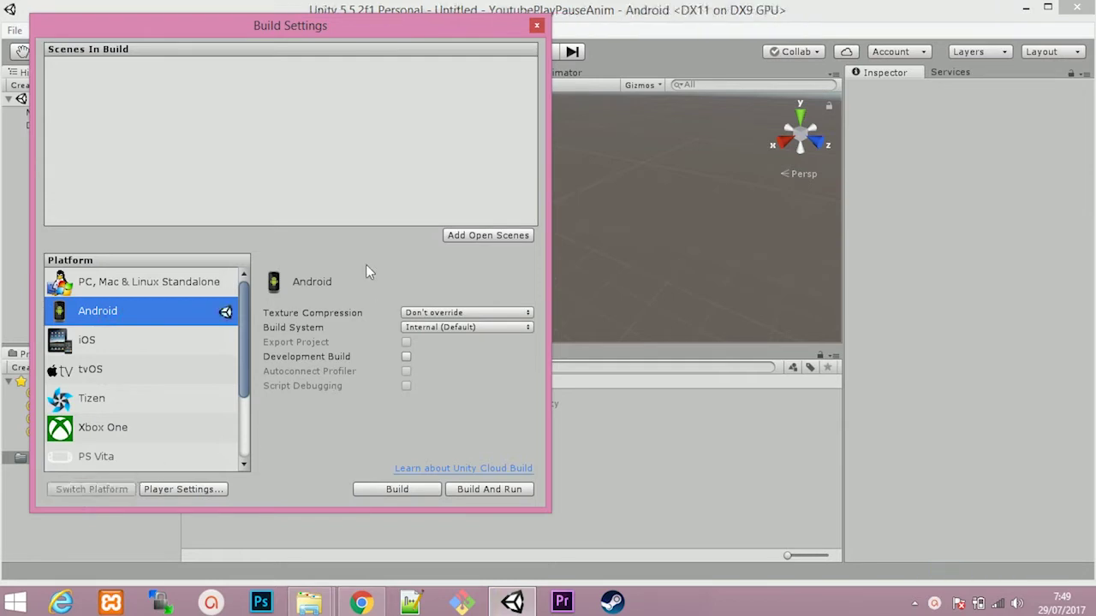
left_click(536, 28)
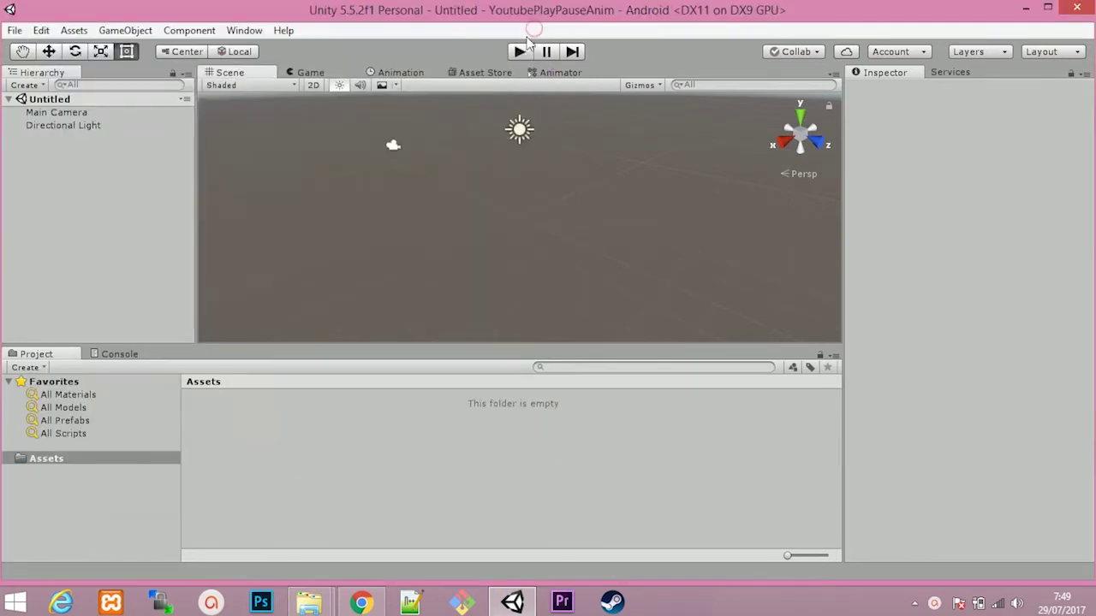
Find vuforia-unity-6-2-10.unitypackage (46.20 MB) on the Vuforia portal's Downloads page
left_click(360, 602)
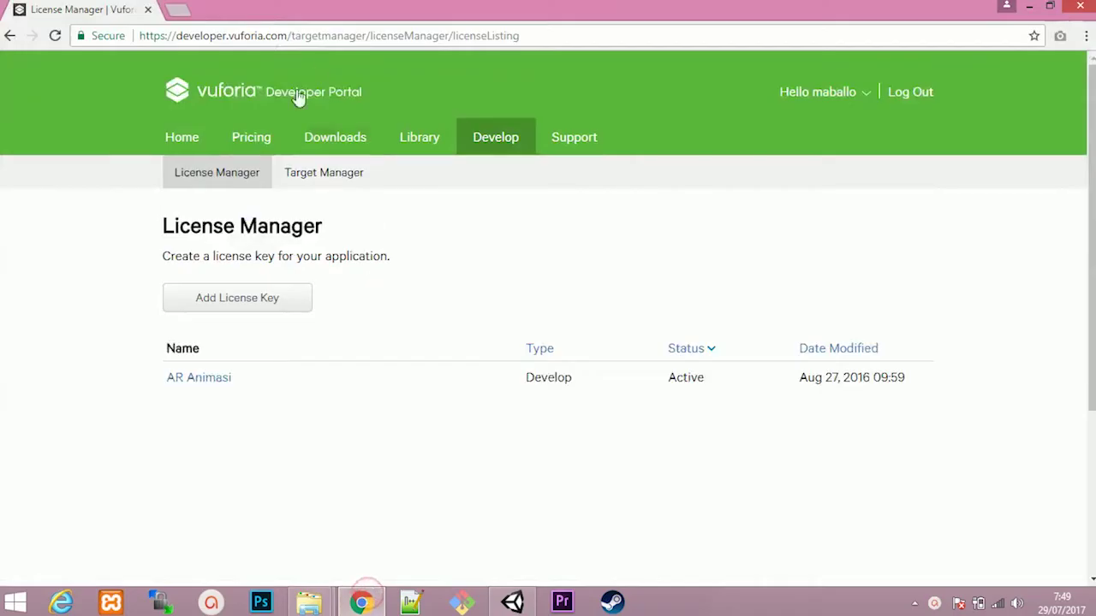
left_click(520, 206)
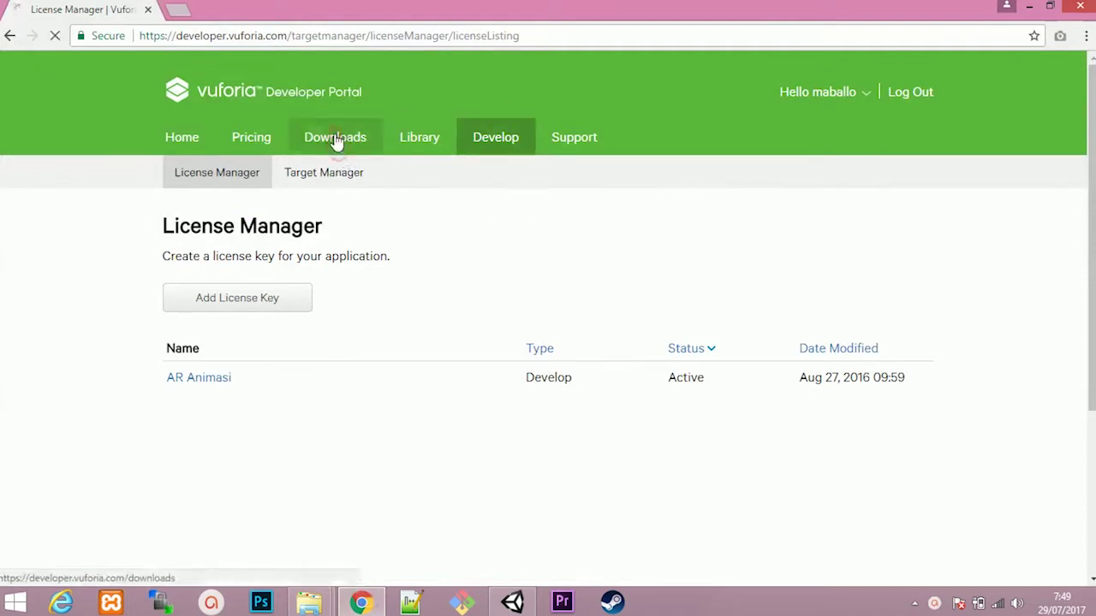
left_click(335, 140)
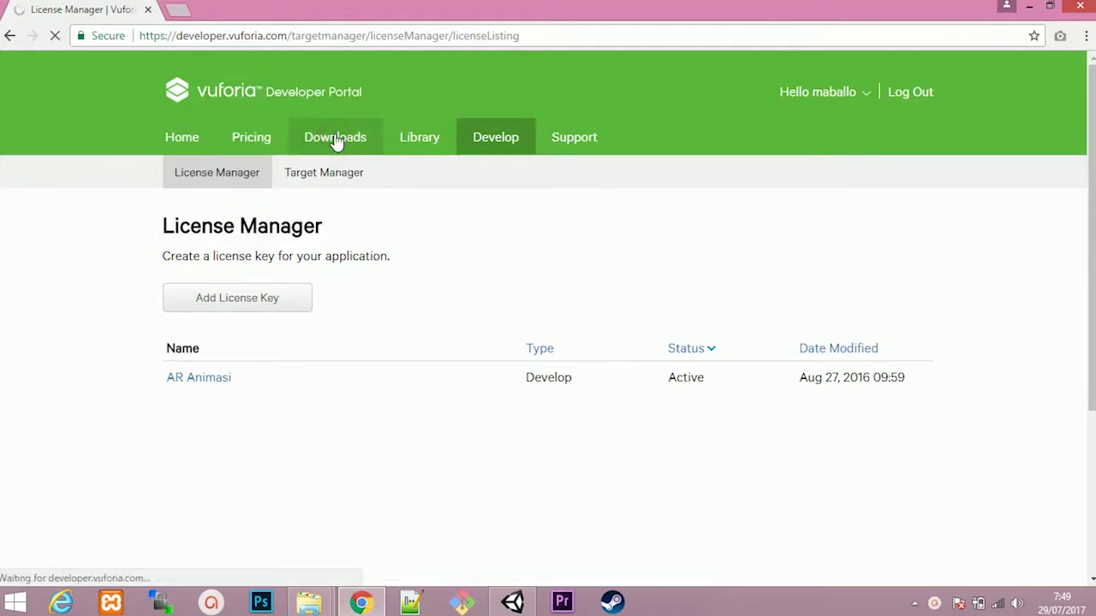
scroll(342, 343, "down", 2)
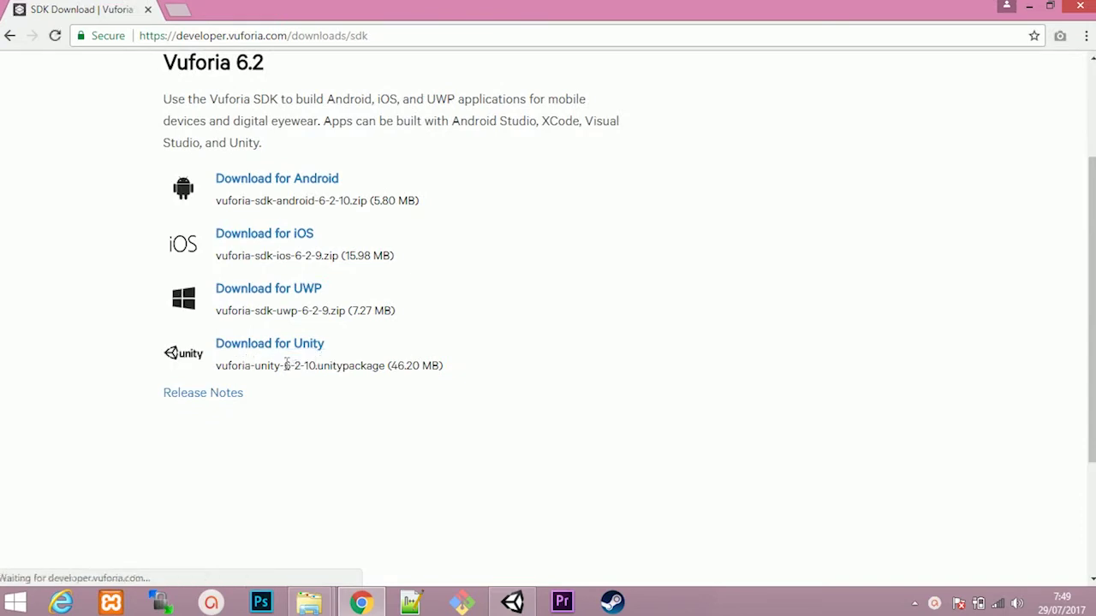
left_click_drag(272, 365, 477, 373)
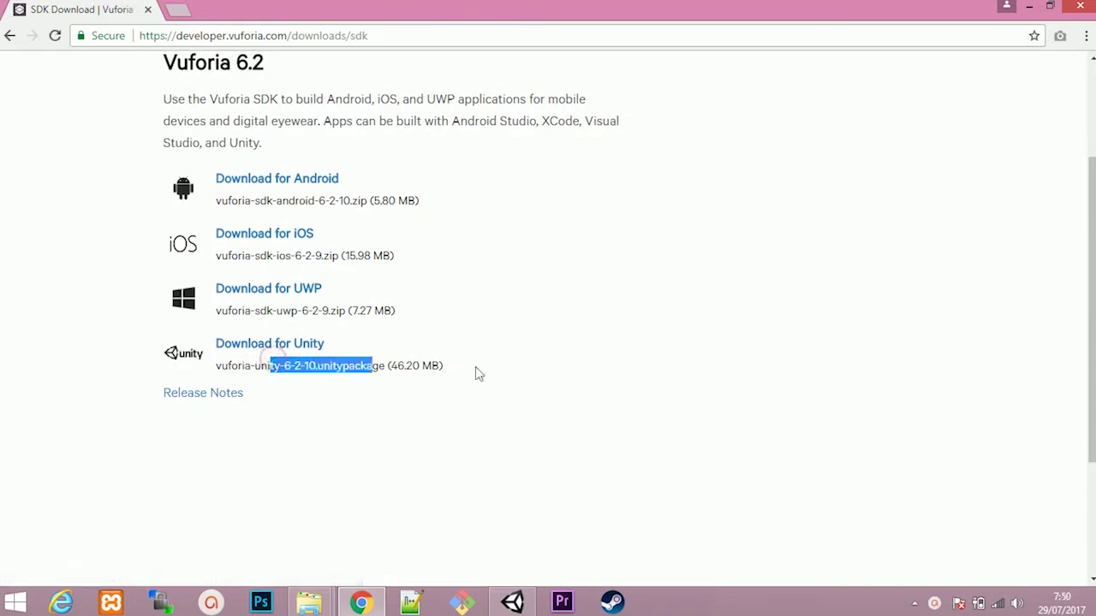
left_click(475, 366)
scroll(475, 366, "up", 2)
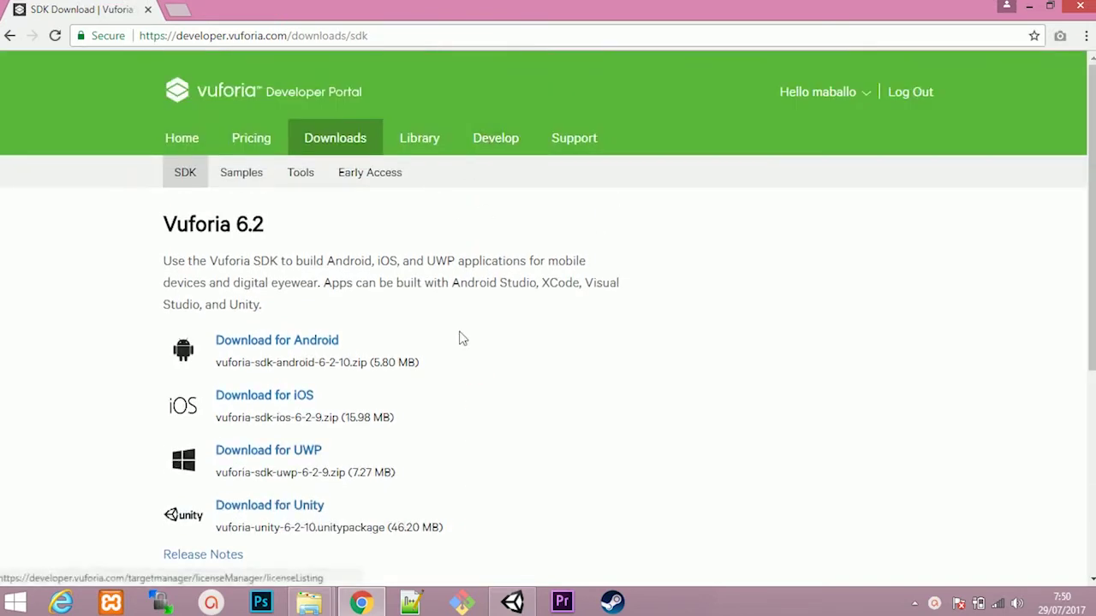
left_click(512, 601)
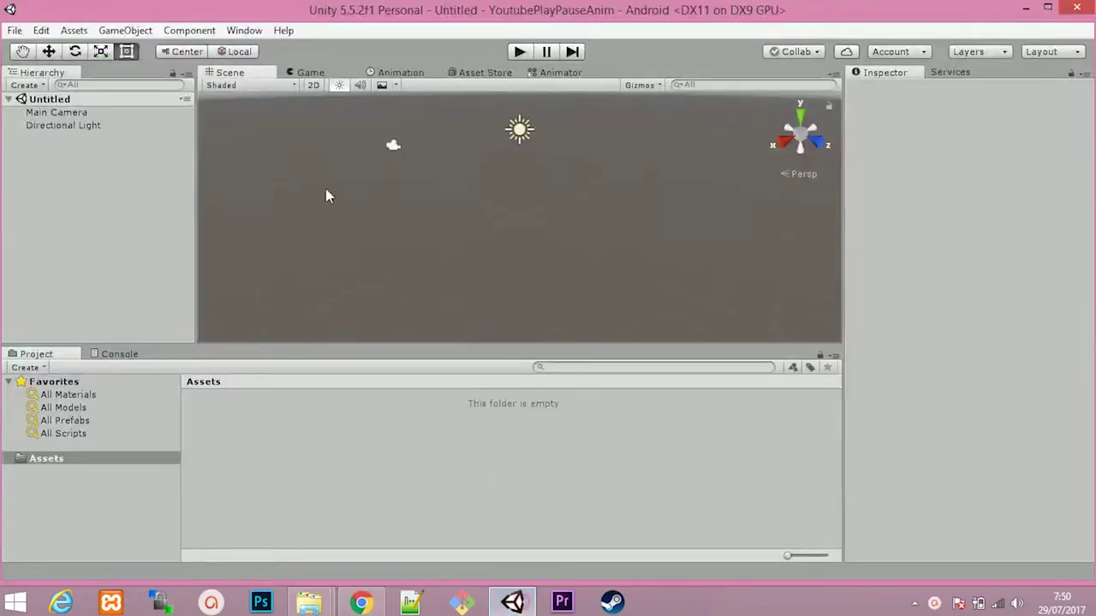
Start a custom package import and pick E:/SOFTWARE/Vuforia Unity/vuforia-unity-6-2-10.unitypackage
left_click(111, 28)
mouse_move(77, 34)
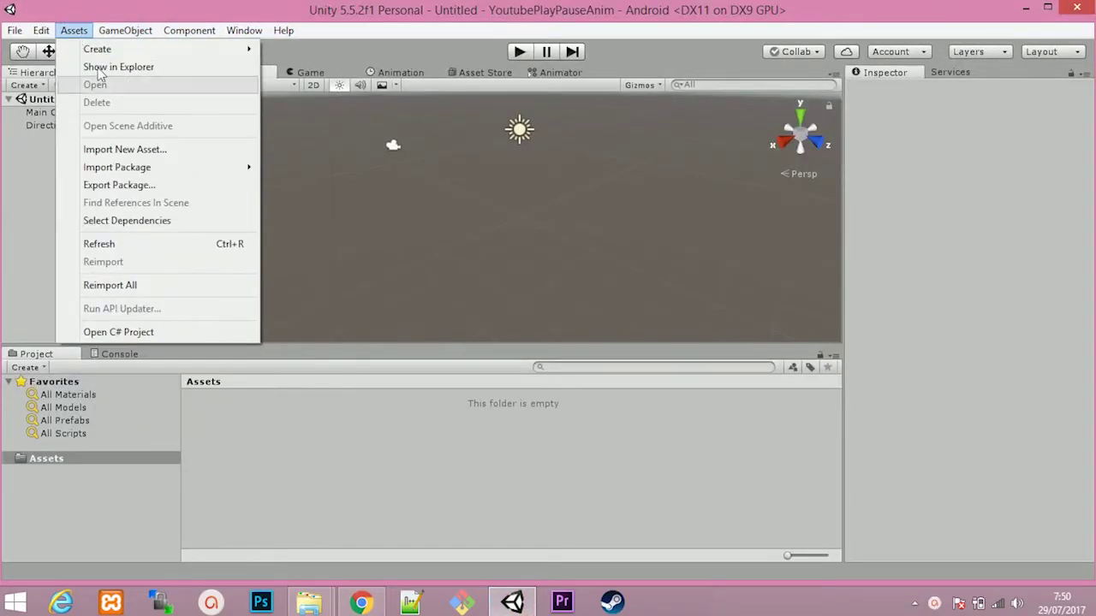
mouse_move(176, 168)
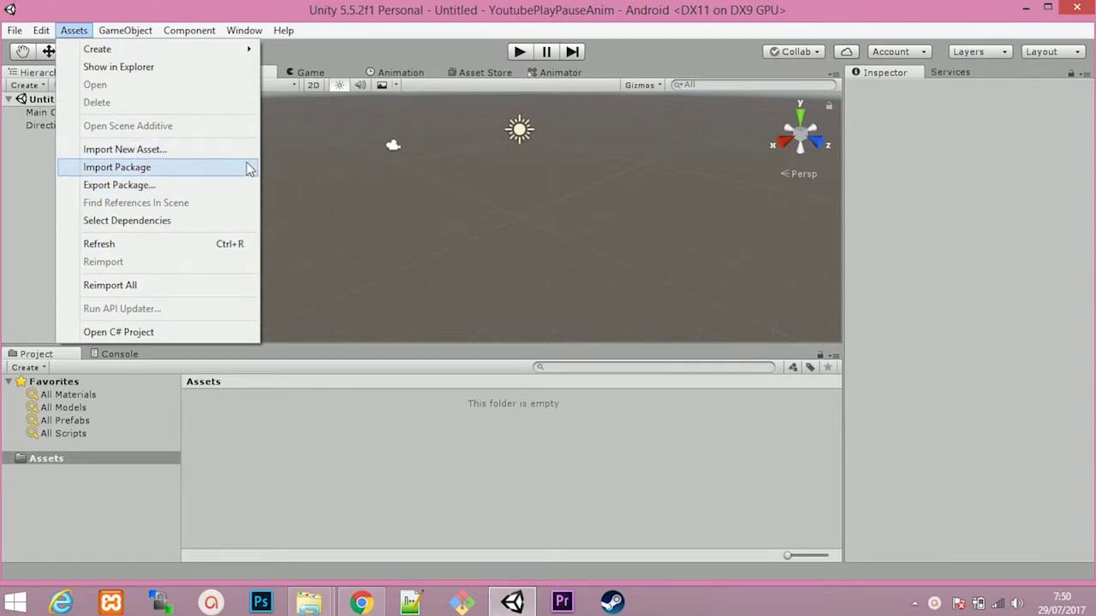
left_click(291, 168)
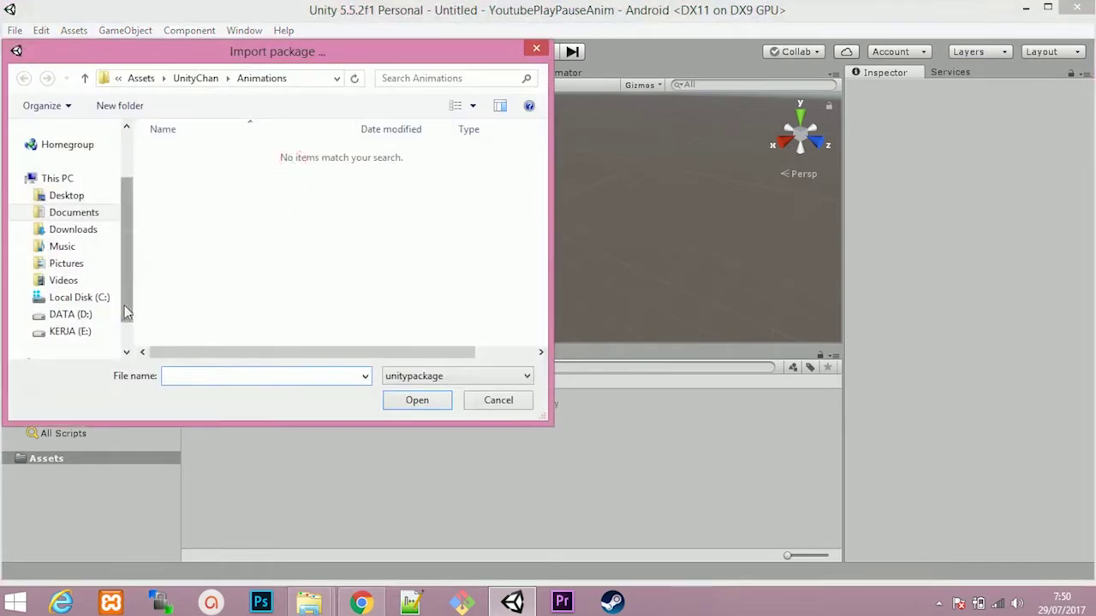
left_click(84, 317)
left_click(72, 332)
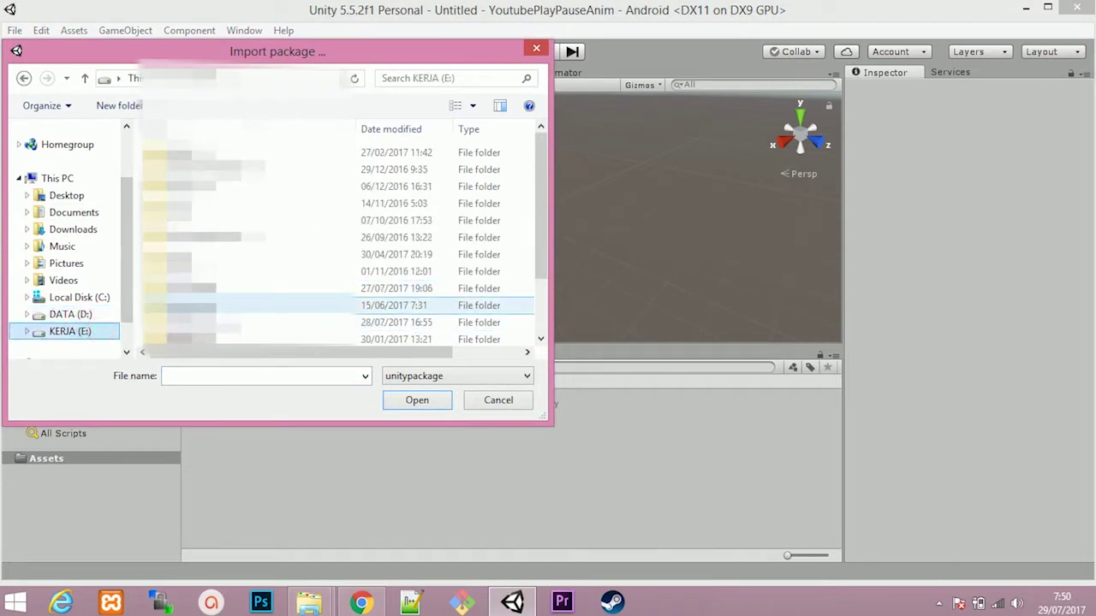
double_click(206, 288)
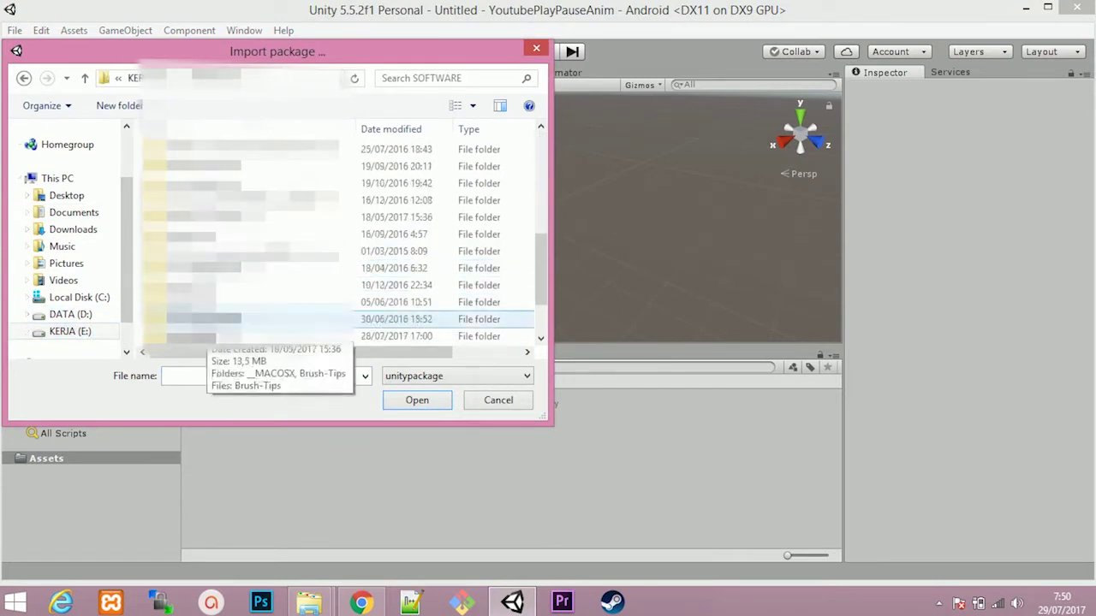
double_click(198, 263)
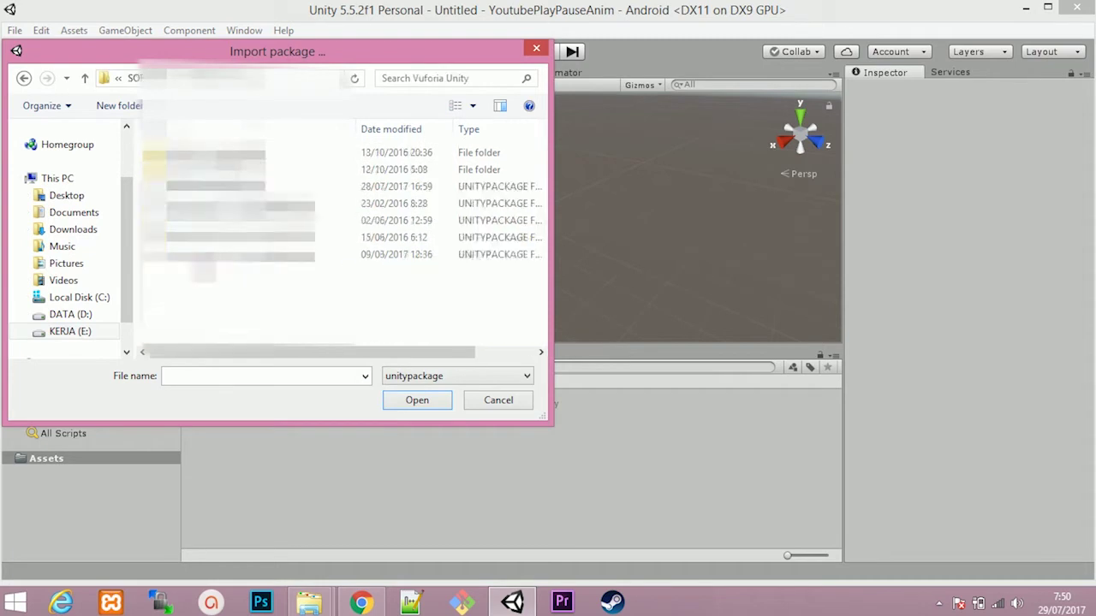
left_click(295, 259)
Import the Vuforia package, approve the API update, and check the new Vuforia folder
left_click(423, 407)
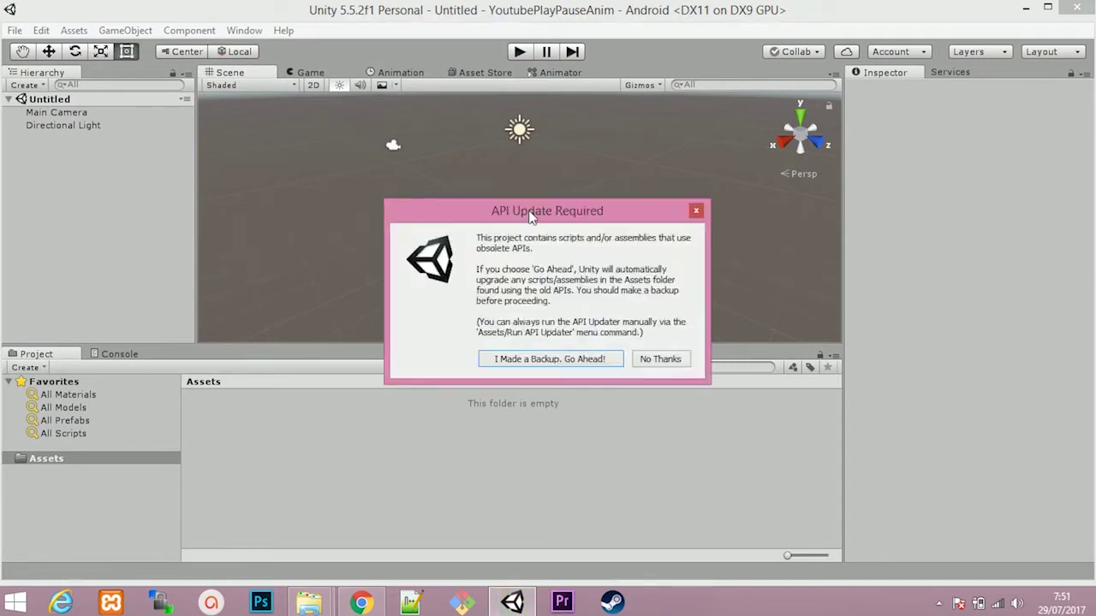
left_click(595, 360)
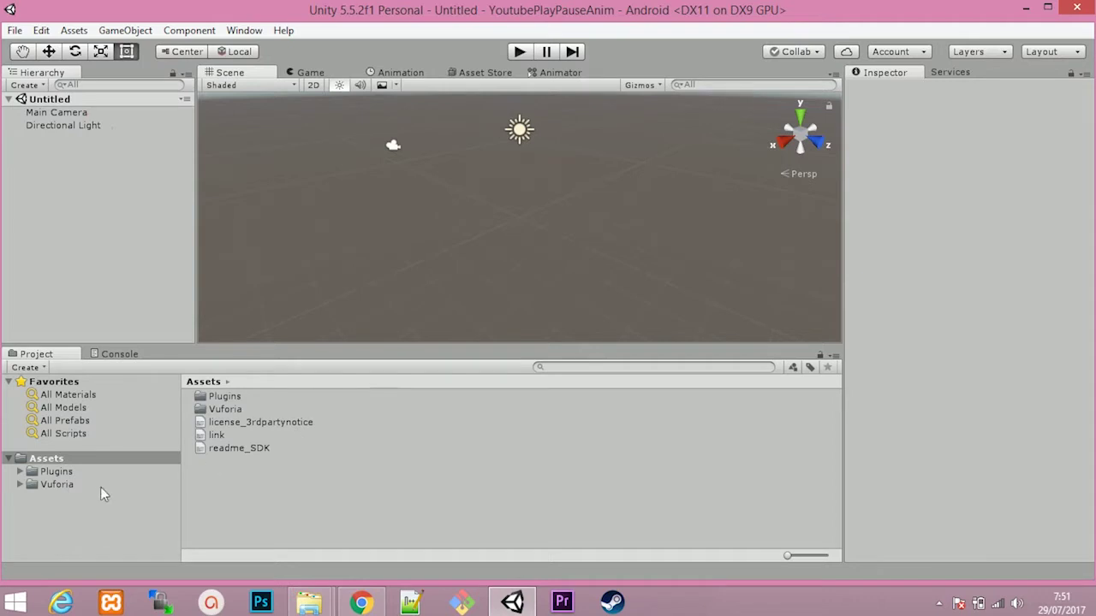
left_click(59, 485)
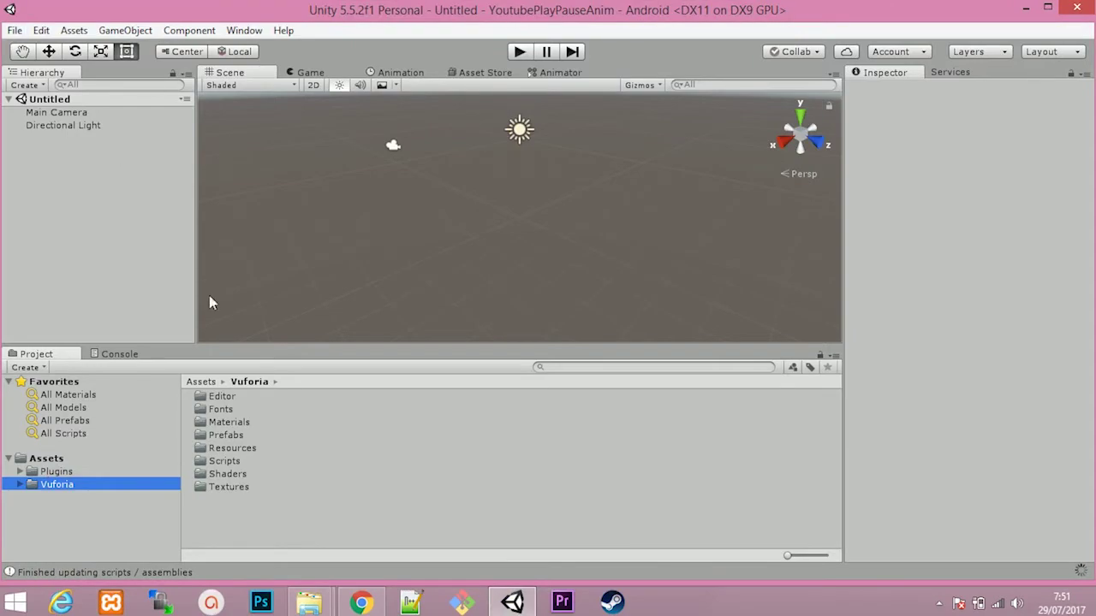
left_click(361, 602)
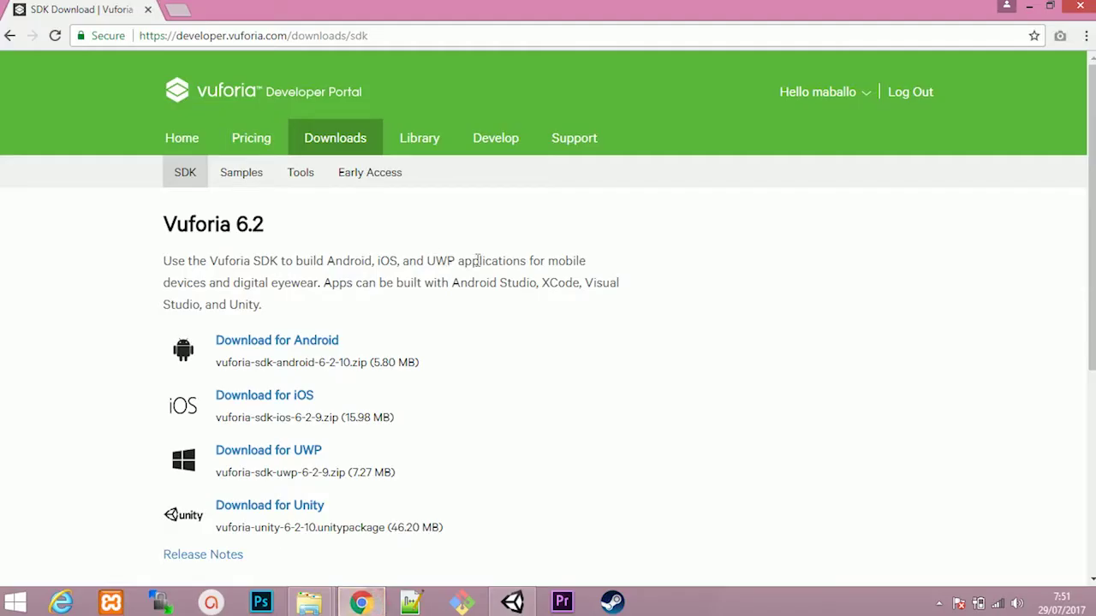
Go to the Vuforia portal's Target Manager page by way of License Manager
scroll(505, 171, "down", 1)
scroll(522, 146, "up", 1)
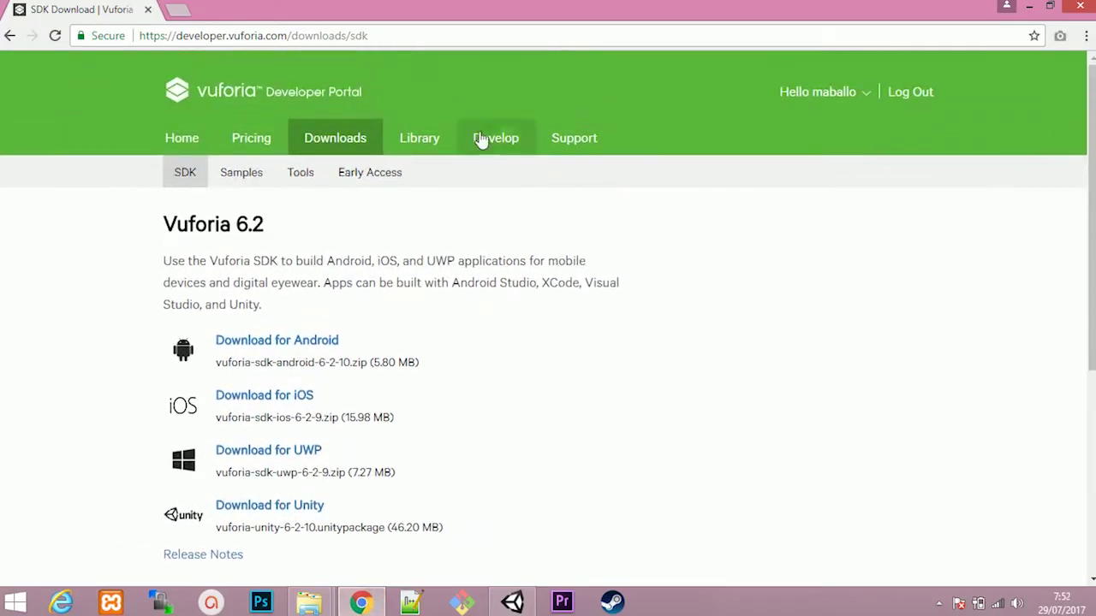
left_click(485, 150)
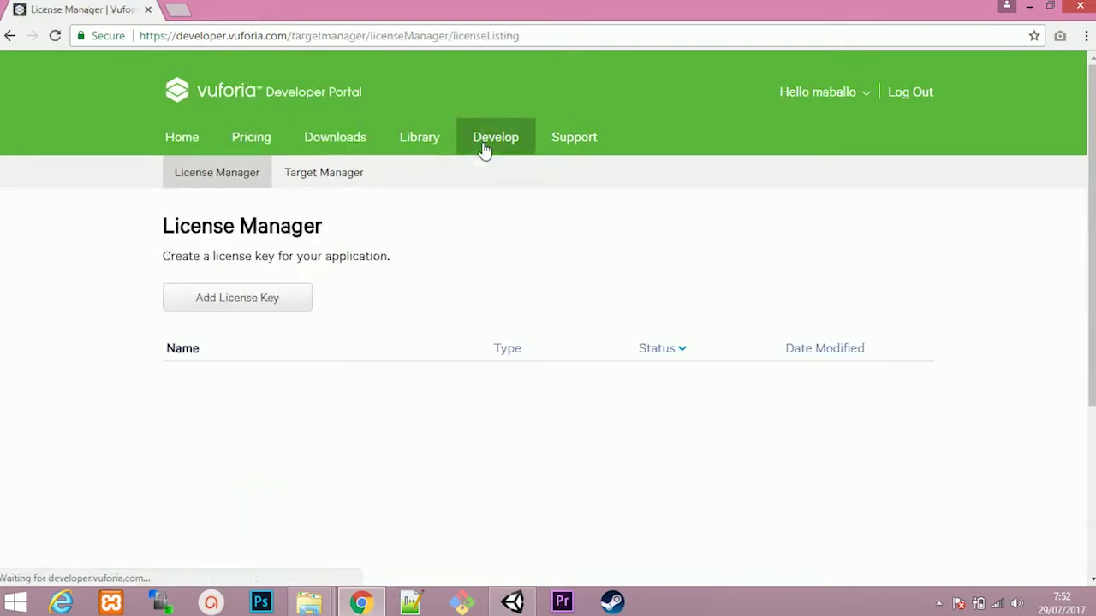
scroll(390, 289, "down", 1)
scroll(377, 296, "up", 1)
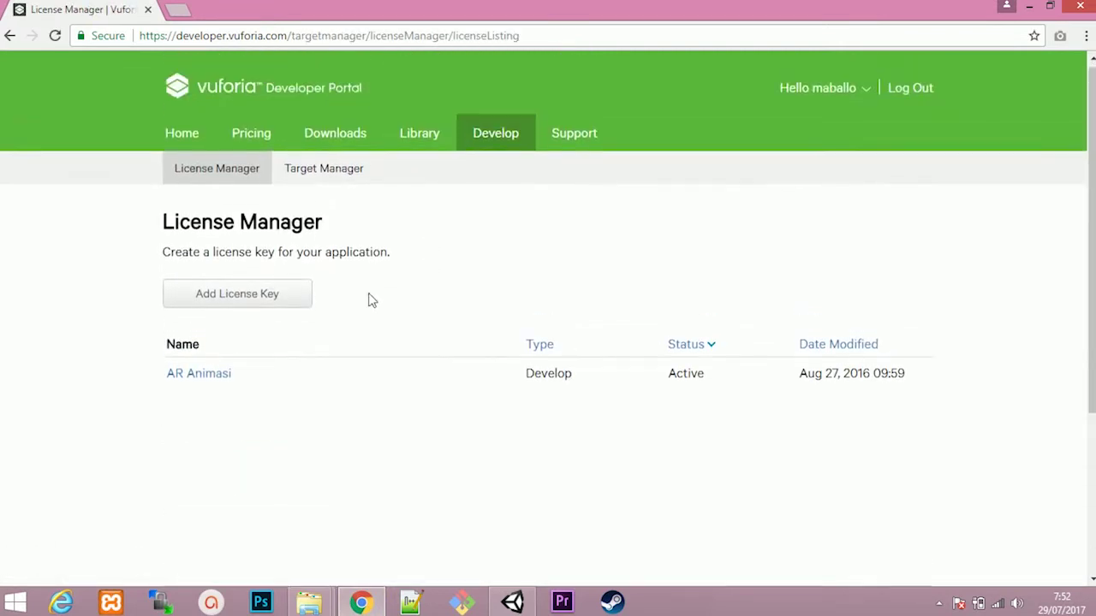
left_click(318, 177)
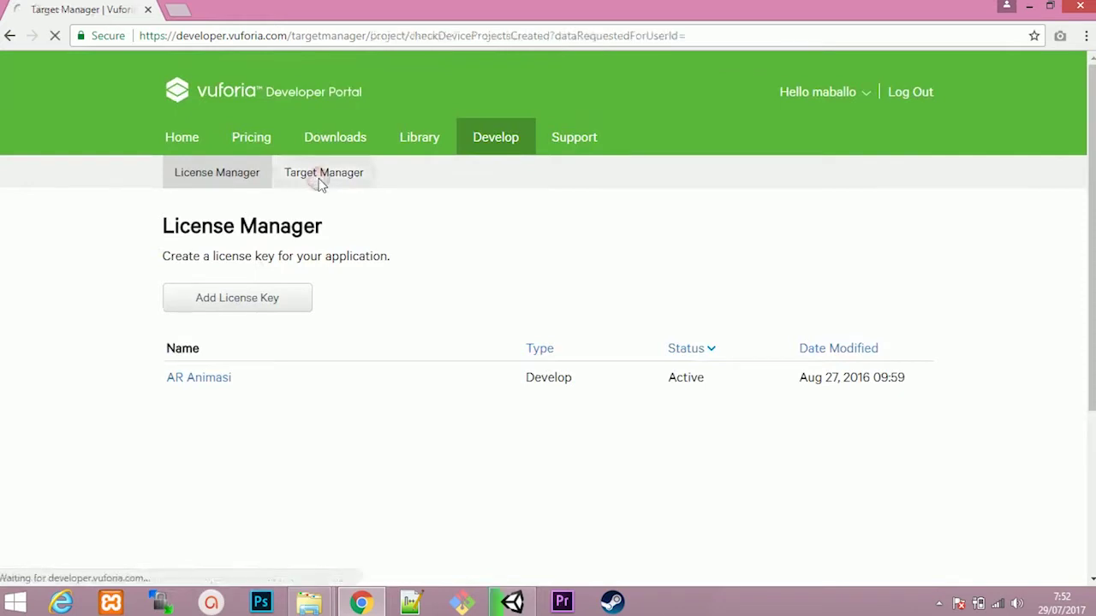
scroll(341, 328, "down", 1)
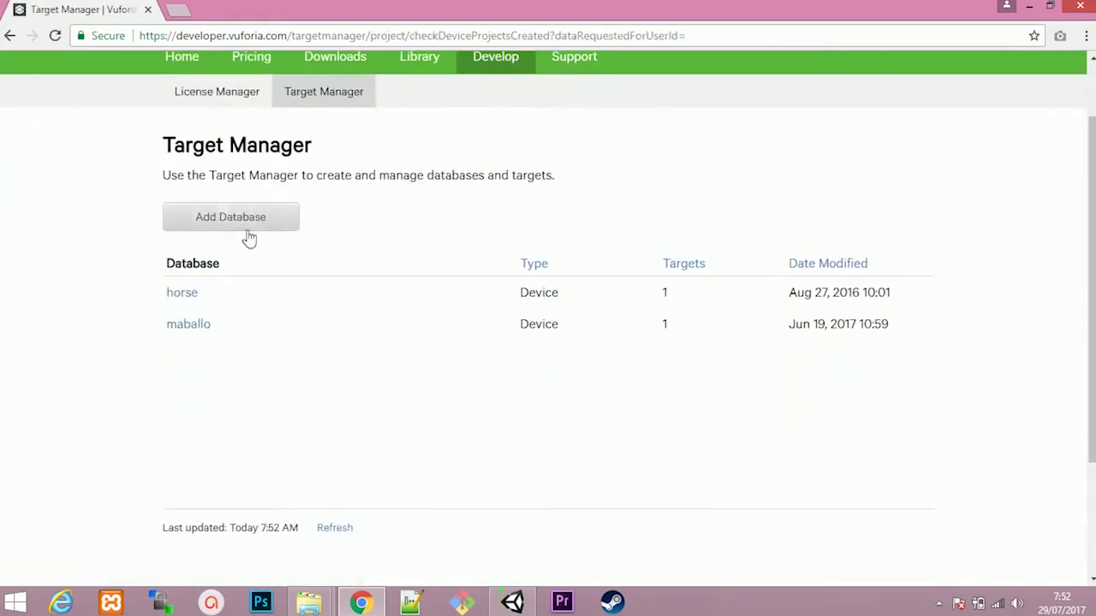
Open the maballo database and tick its TargetMaballoNet target
left_click(204, 323)
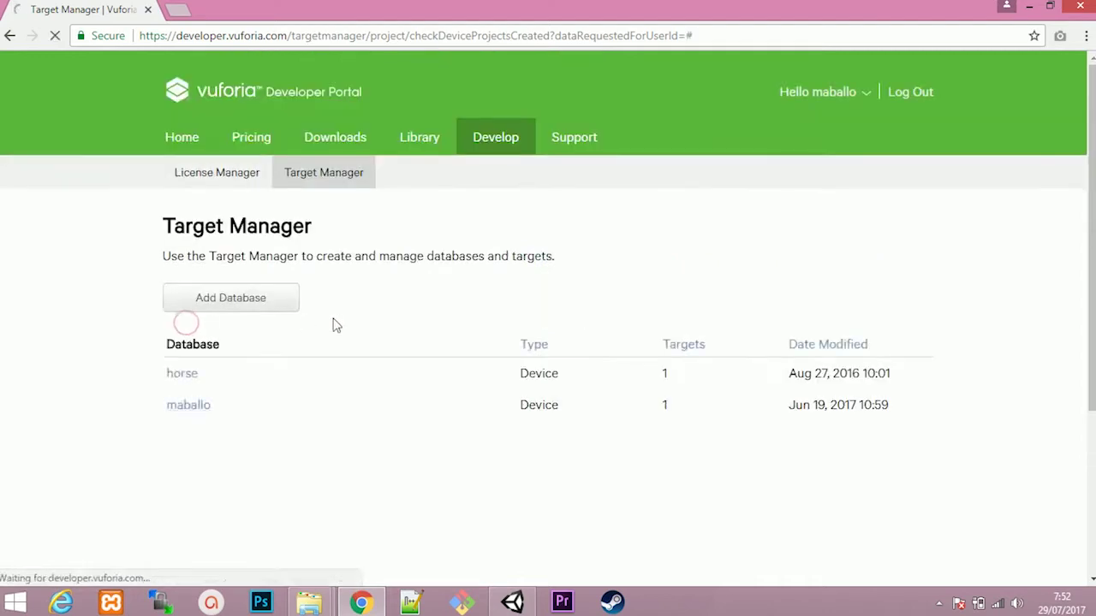
scroll(345, 324, "down", 2)
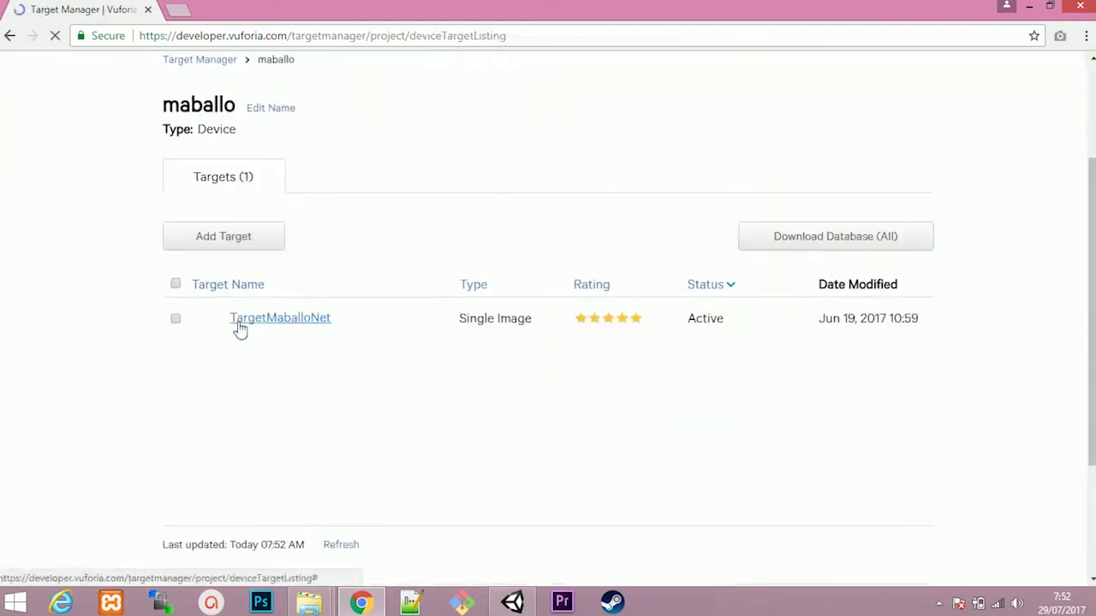
left_click(175, 320)
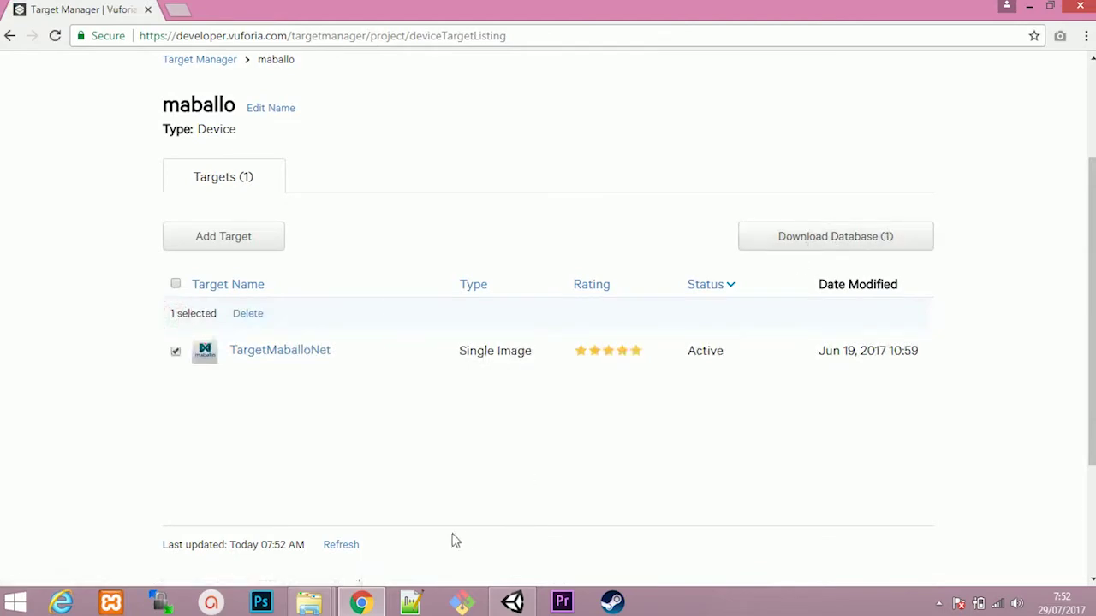
left_click(511, 601)
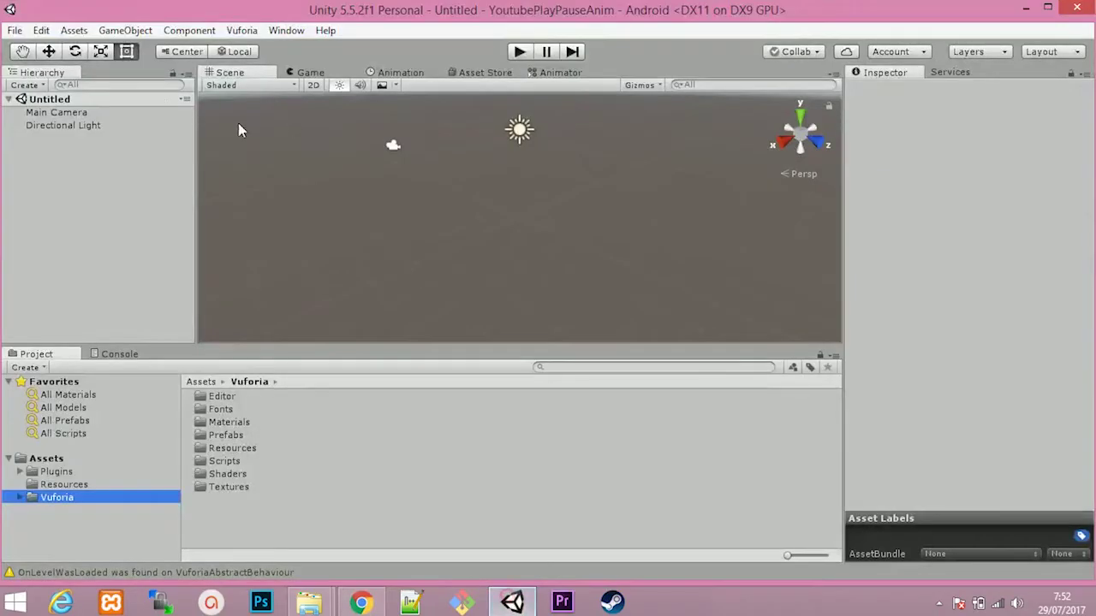
Import all files of maballo.unitypackage as a custom package, then view the Assets folder
left_click(72, 30)
mouse_move(167, 168)
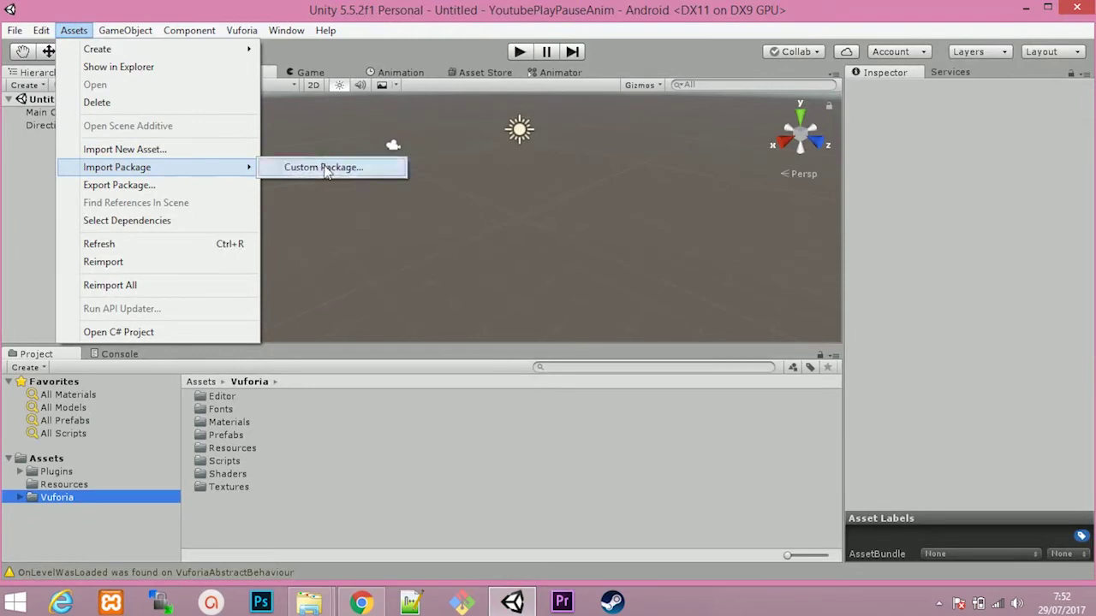
left_click(325, 168)
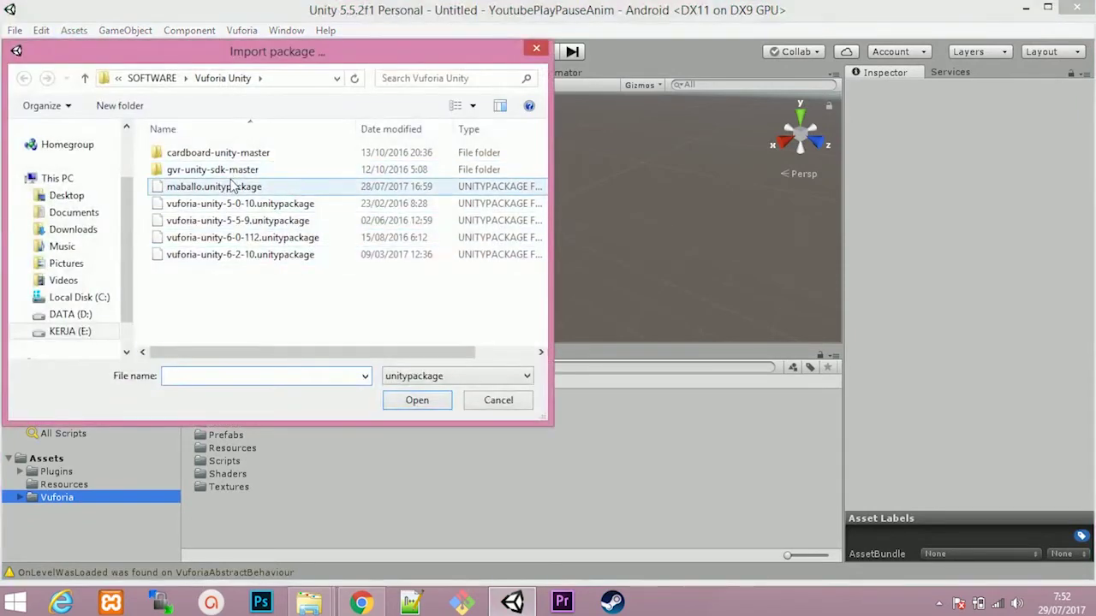
double_click(233, 185)
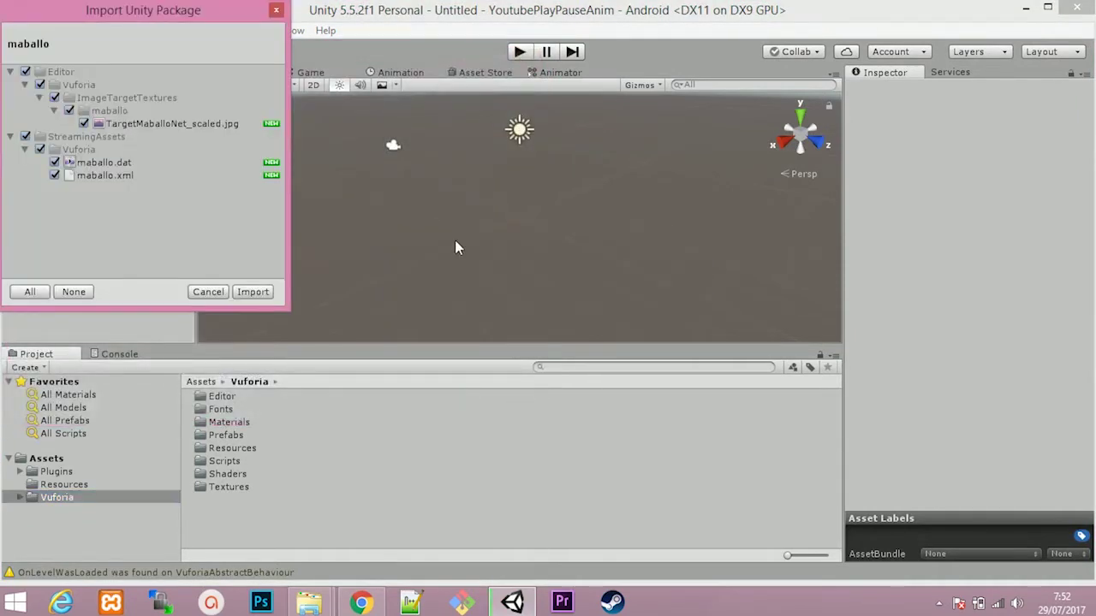
left_click(253, 293)
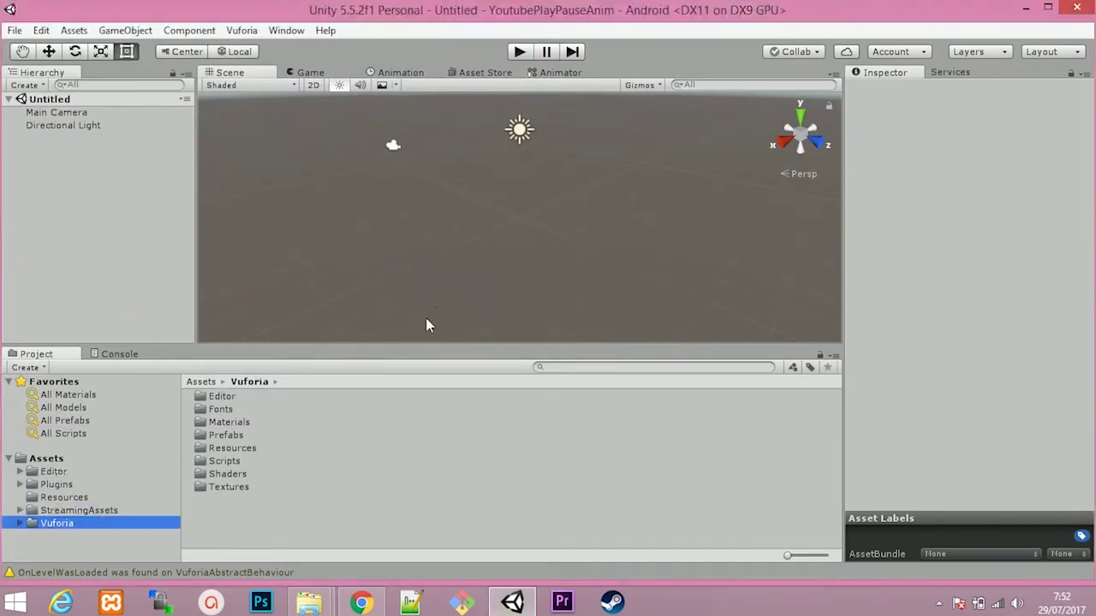
left_click(83, 457)
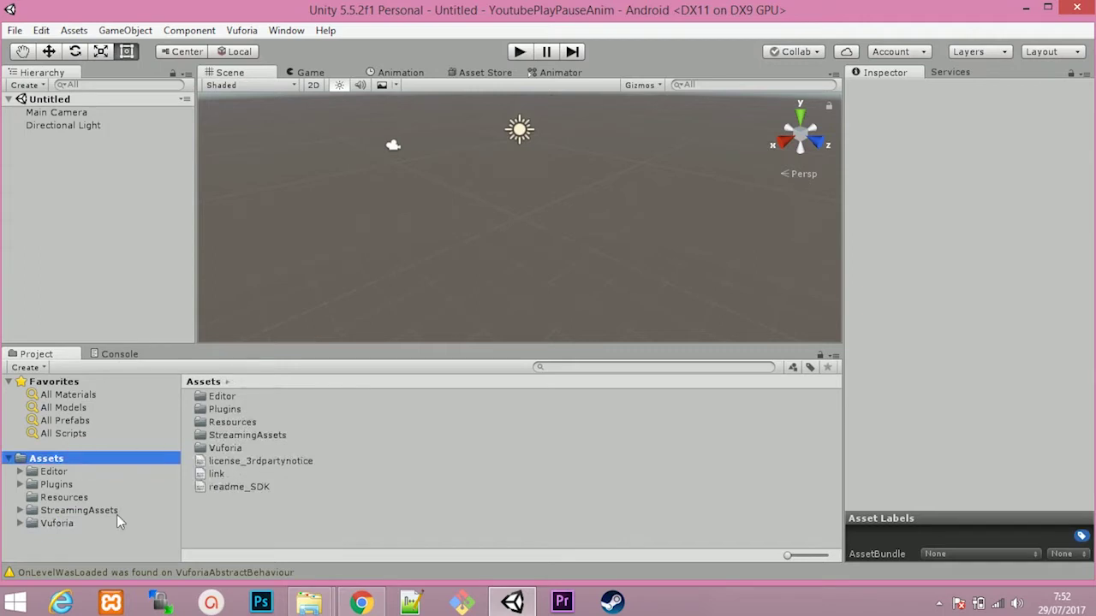
Delete the Main Camera and add the ARCamera prefab from Vuforia/Prefabs to the Hierarchy
left_click(49, 116)
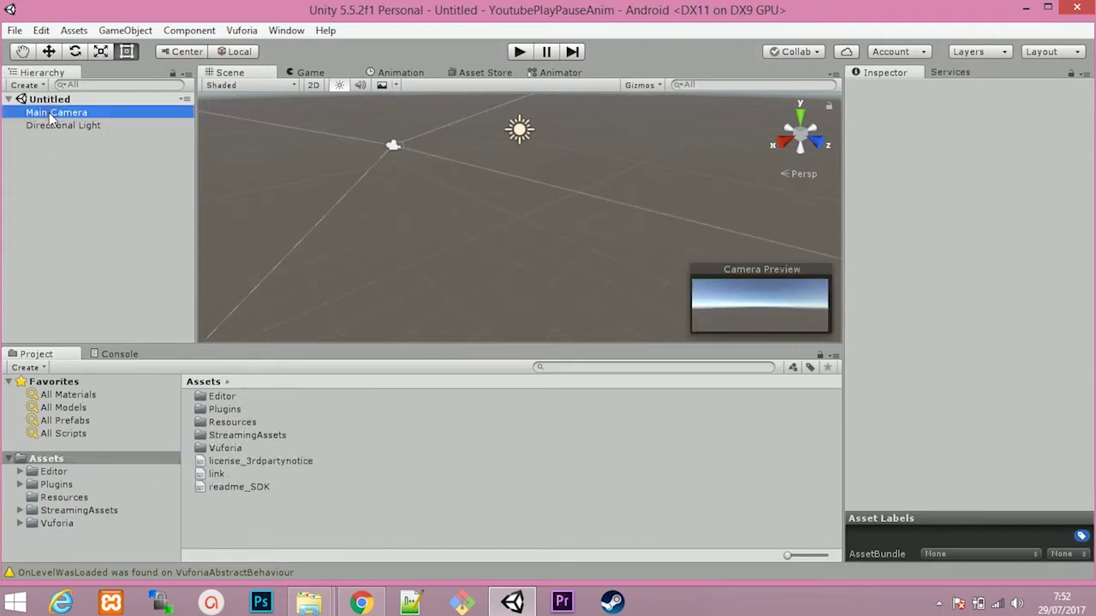
key("Delete")
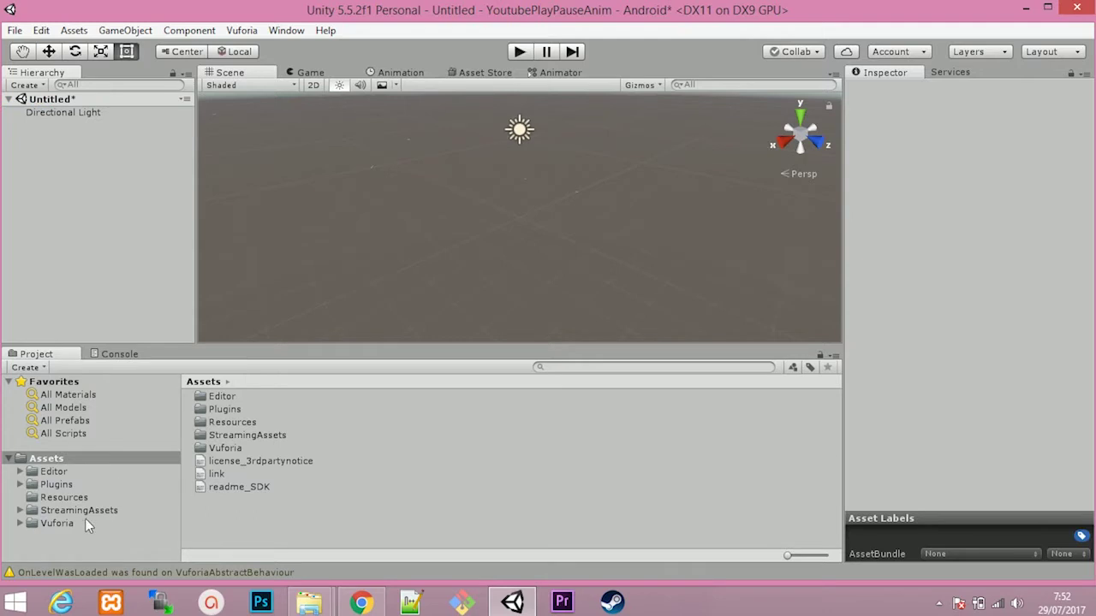
left_click(74, 524)
double_click(240, 436)
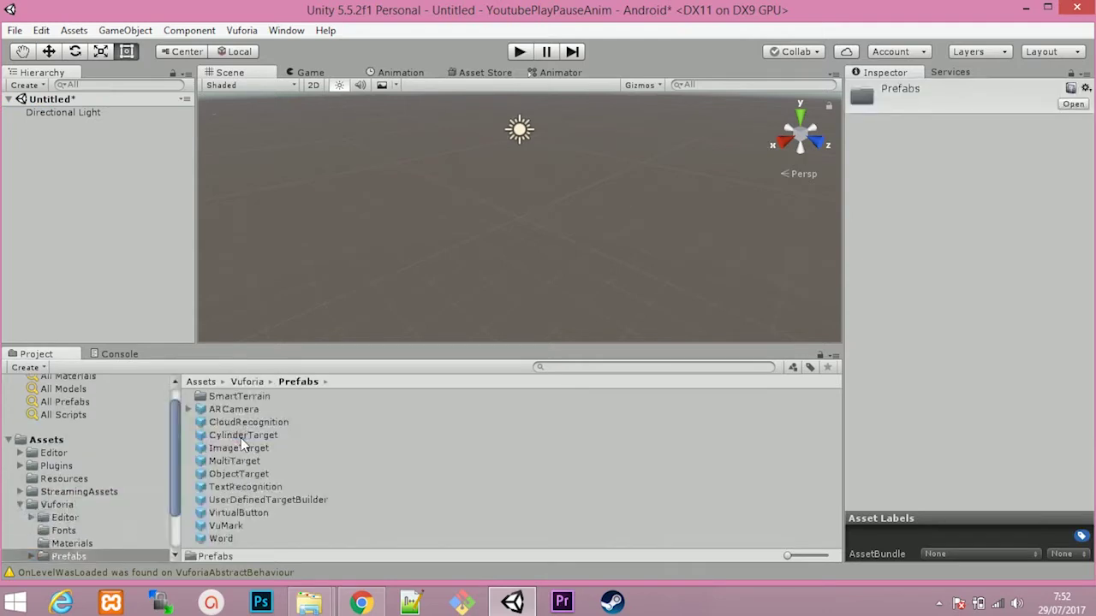
left_click_drag(244, 411, 83, 177)
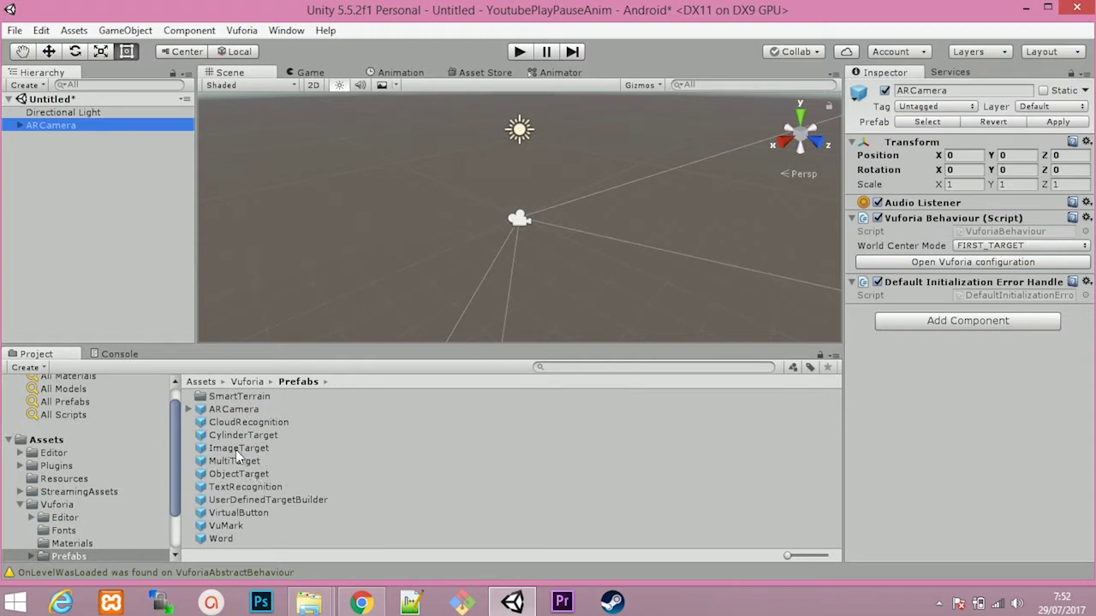
Add the ImageTarget prefab and set its Database to maballo
left_click_drag(238, 456, 51, 162)
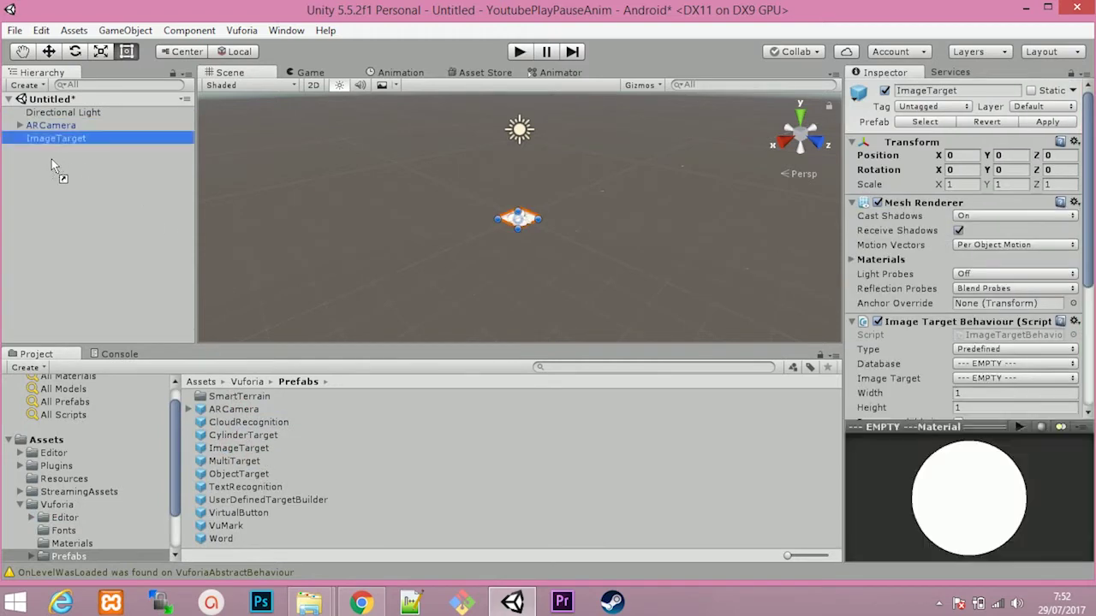
left_click(959, 363)
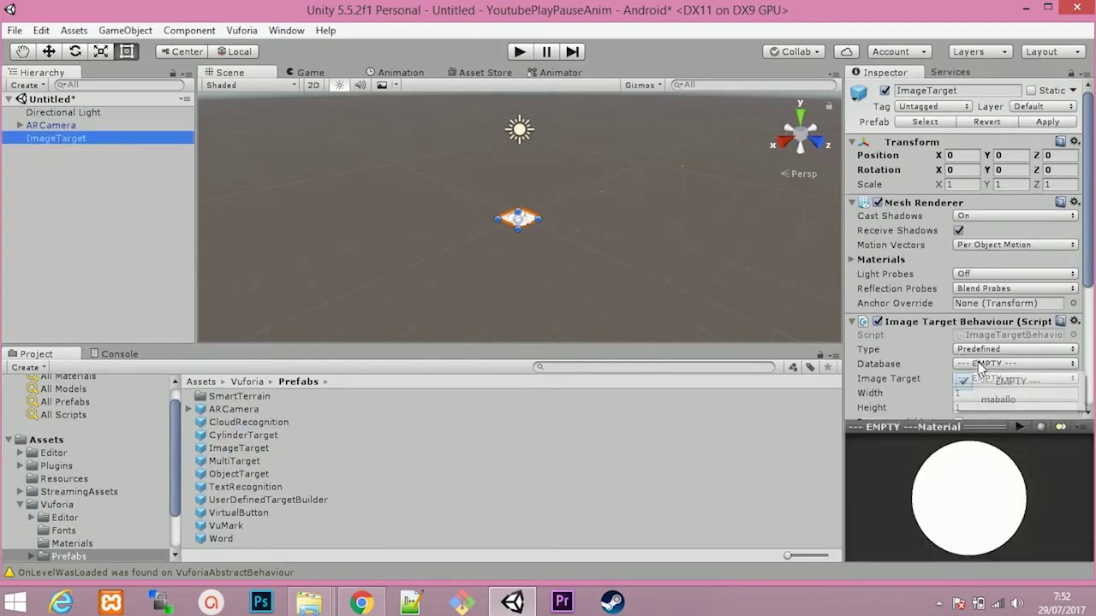
left_click(993, 406)
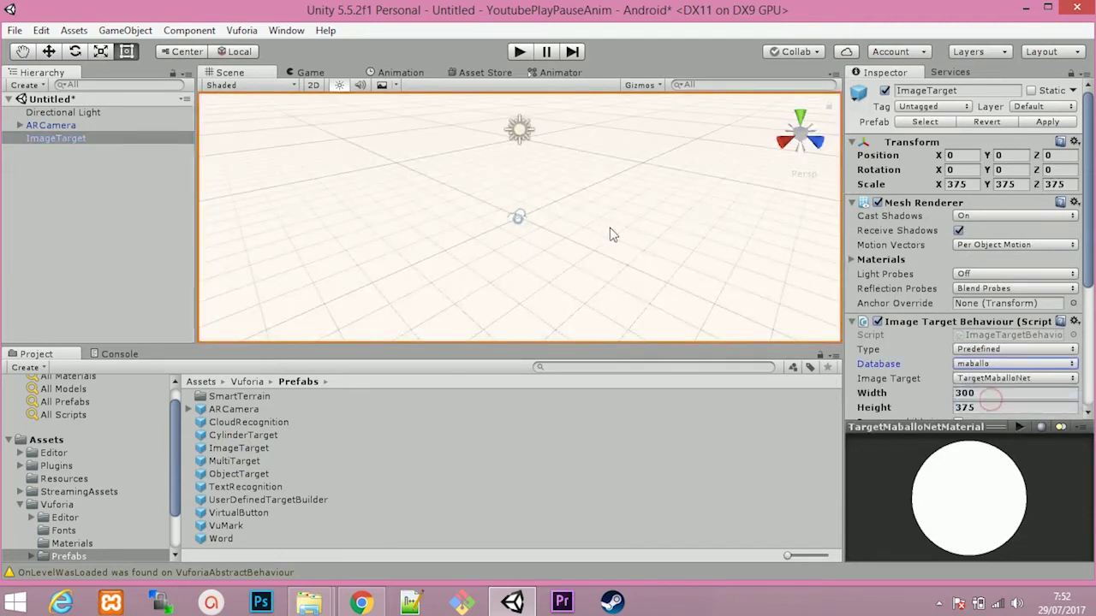
Browse to the Assets/Editor/Vuforia/ImageTargetTextures/maballo folder
scroll(516, 224, "down", 2)
scroll(514, 225, "down", 2)
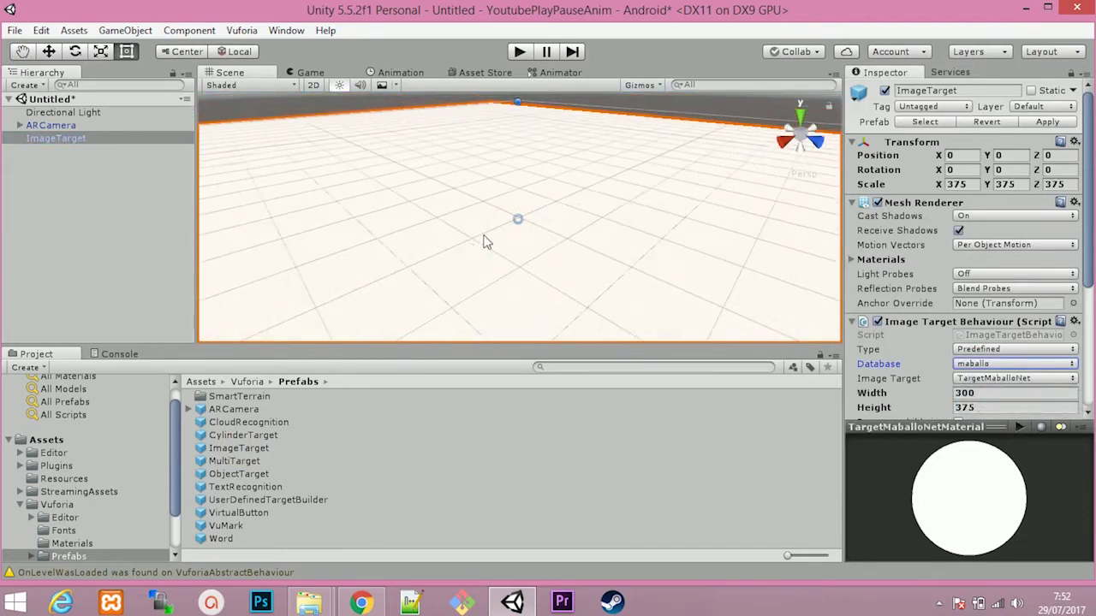
scroll(514, 224, "down", 2)
scroll(511, 225, "down", 2)
scroll(512, 225, "down", 2)
scroll(514, 226, "down", 2)
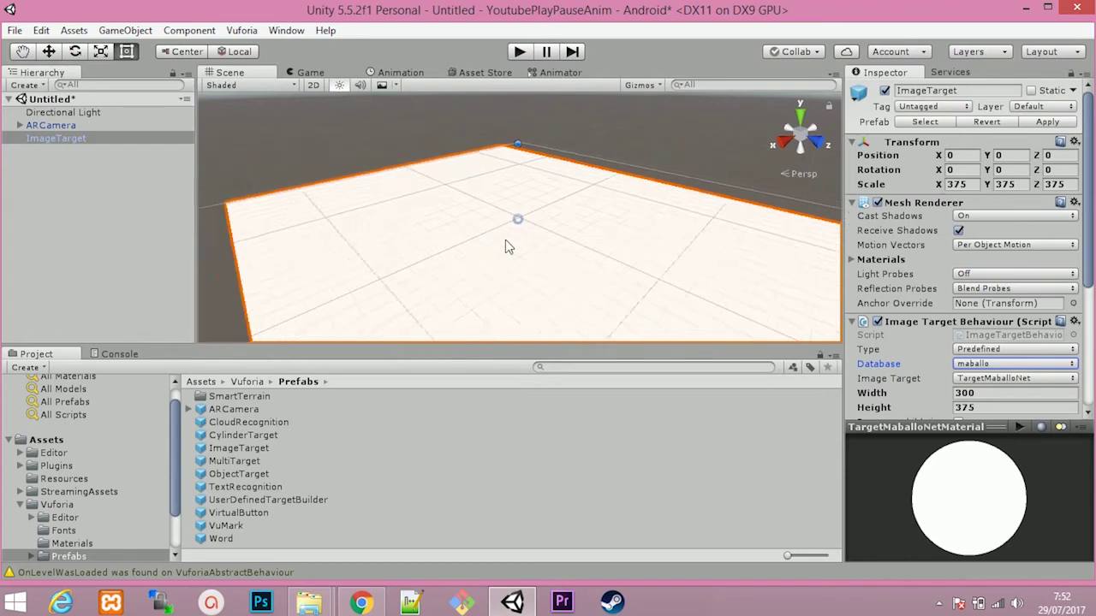
scroll(510, 238, "down", 3)
scroll(506, 248, "down", 2)
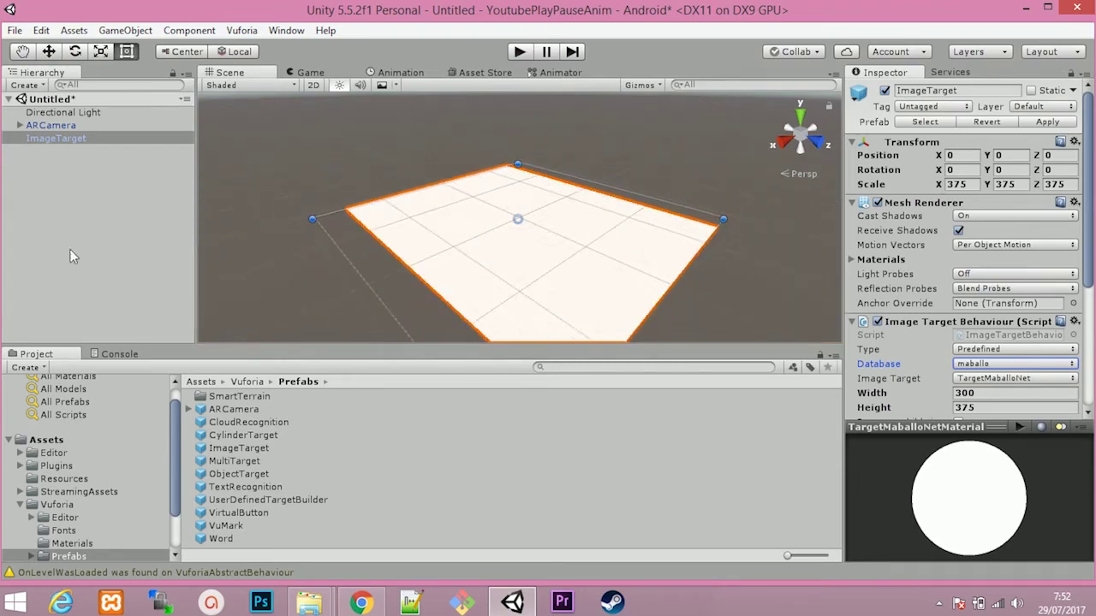
left_click(47, 440)
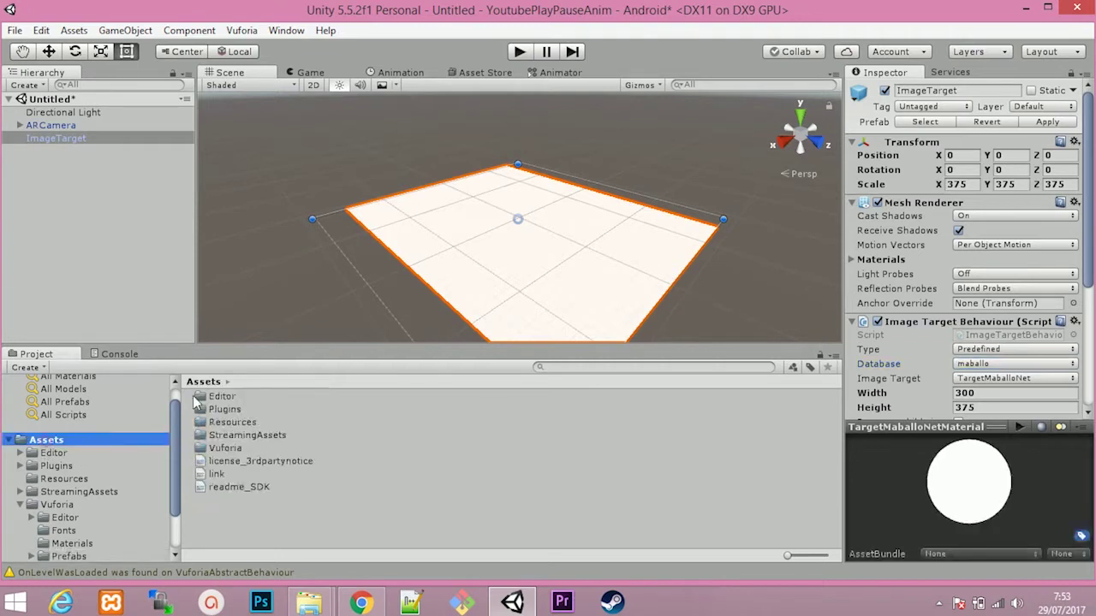
double_click(222, 396)
double_click(230, 400)
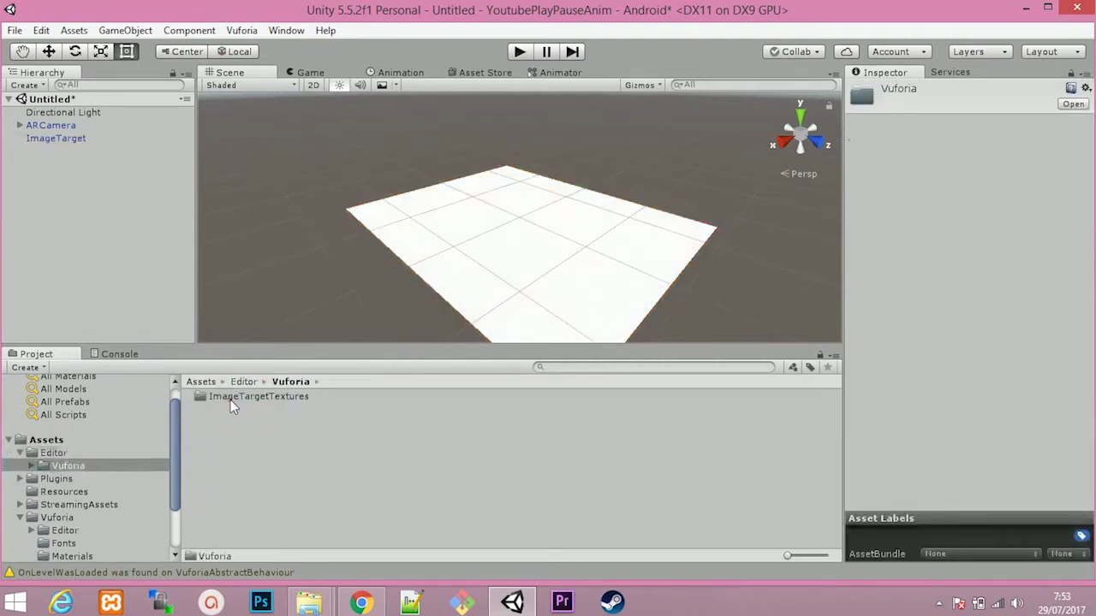
double_click(239, 400)
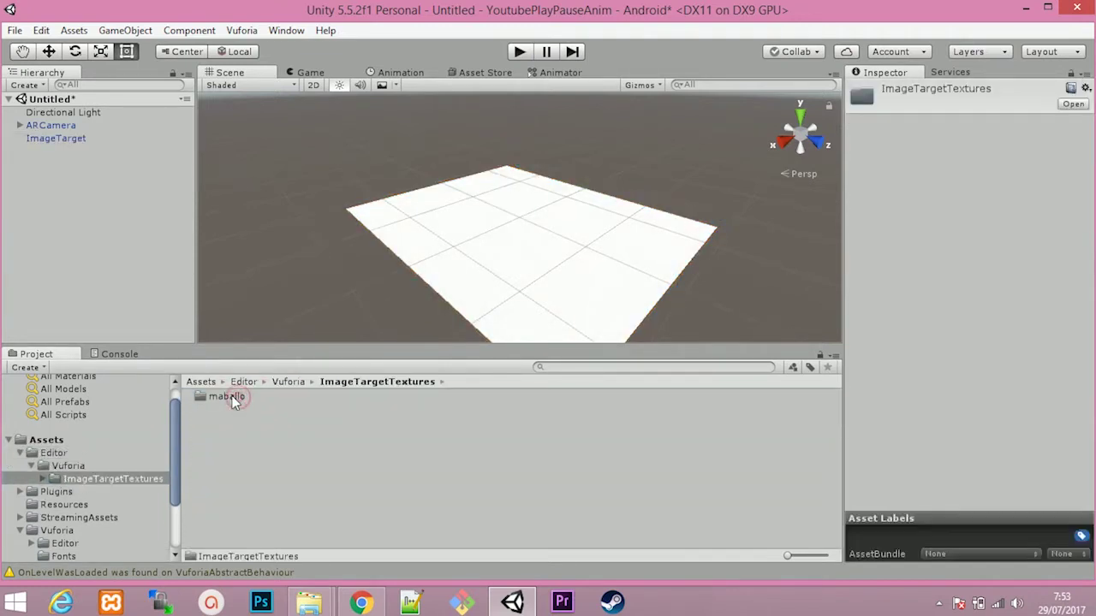
double_click(238, 397)
Reset TargetMaballoNet_scaled's import settings and check the texture on ImageTarget
left_click(233, 399)
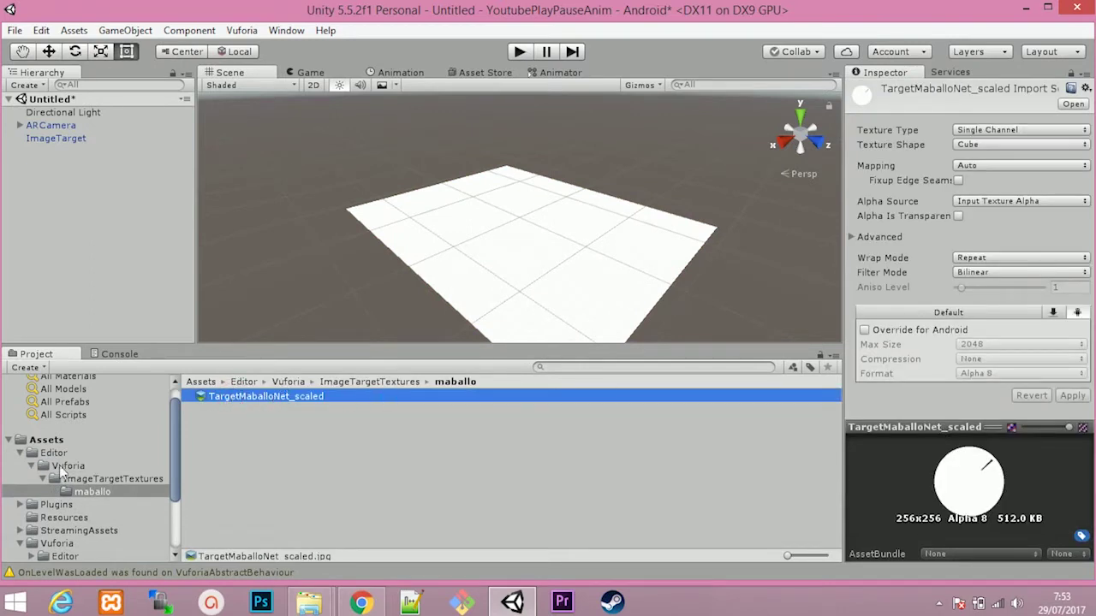
left_click(1085, 88)
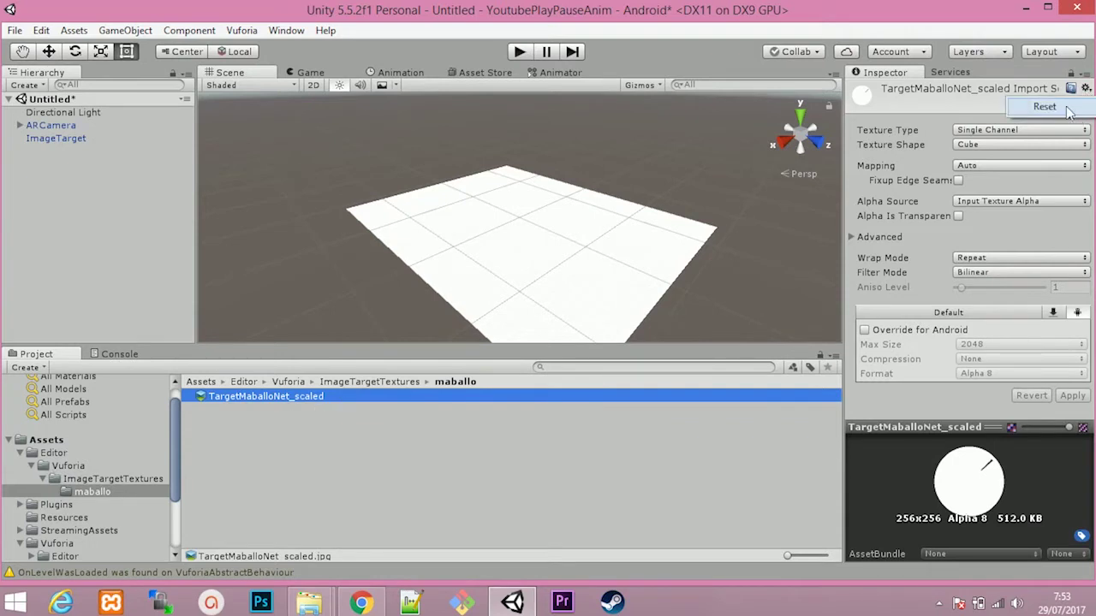
left_click(1067, 110)
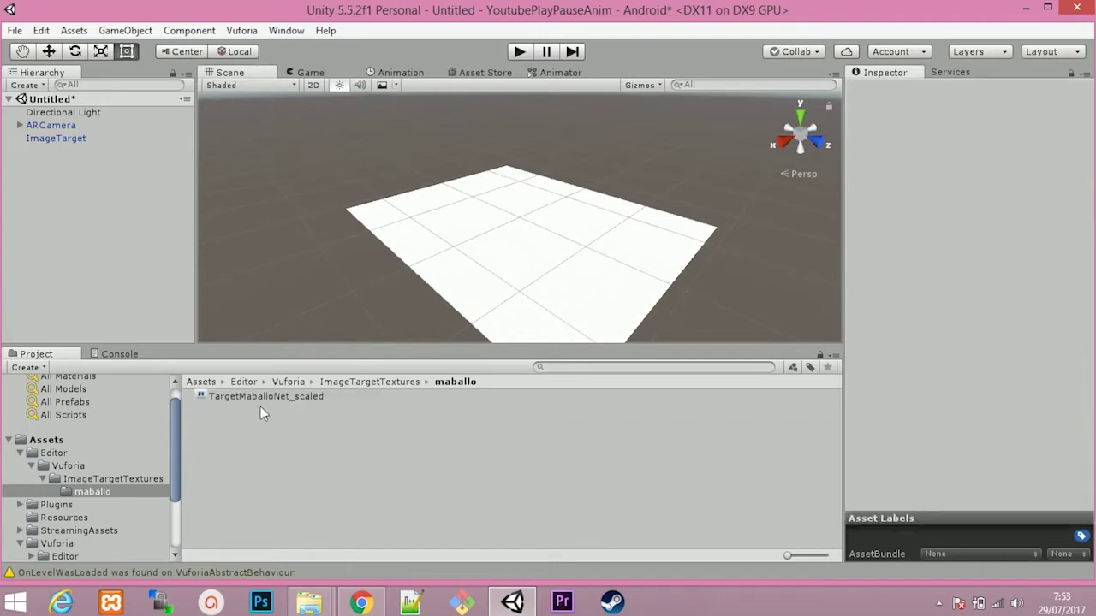
left_click(70, 137)
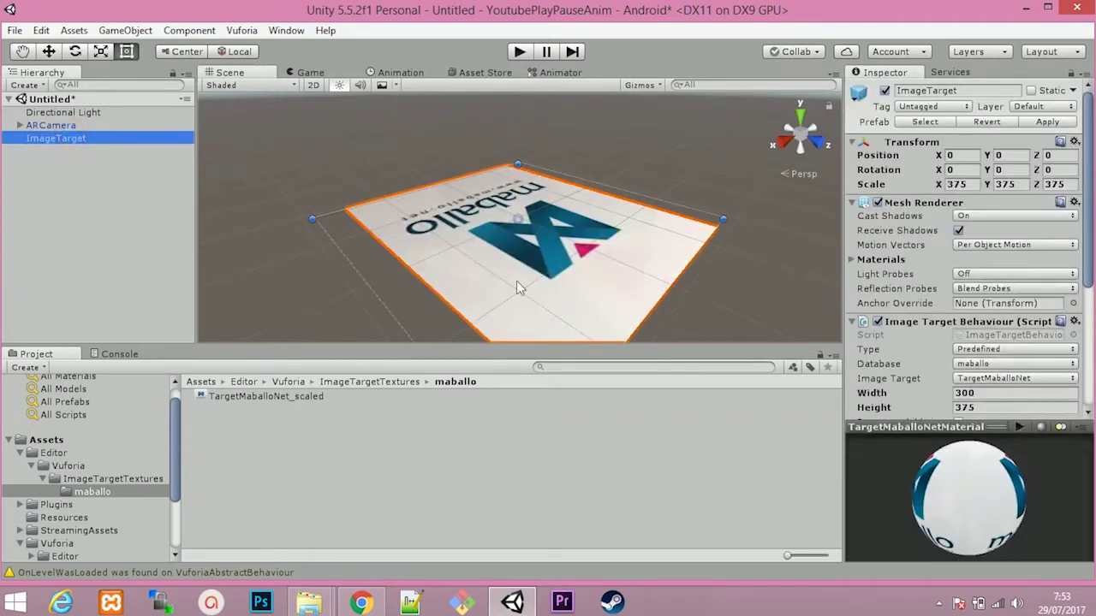
Collapse the Editor folder, select ARCamera, open its Vuforia configuration and focus App License Key
left_click(57, 439)
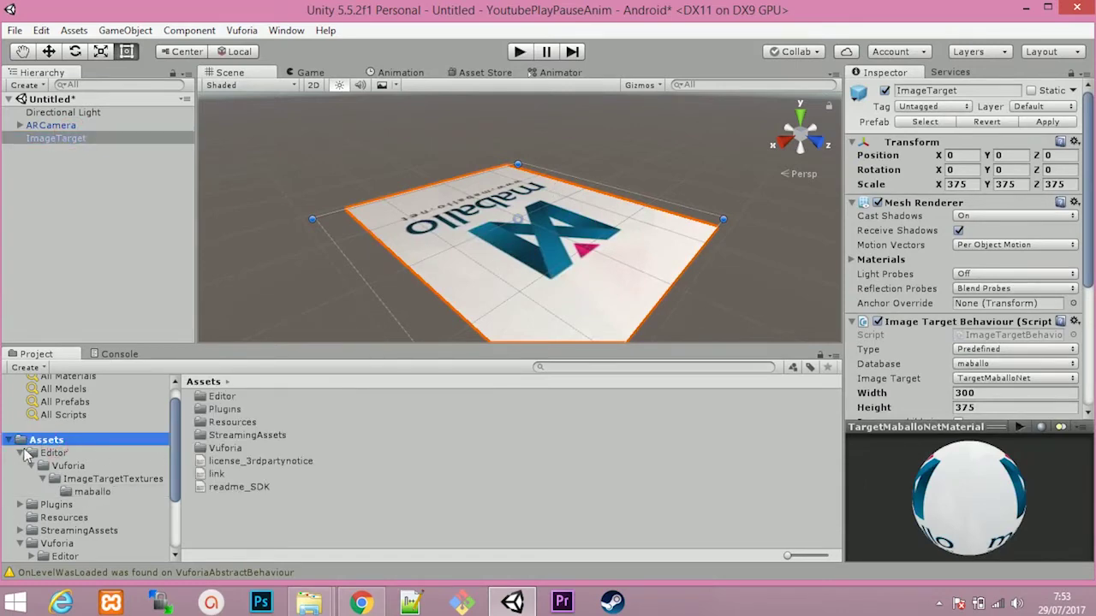
left_click(21, 452)
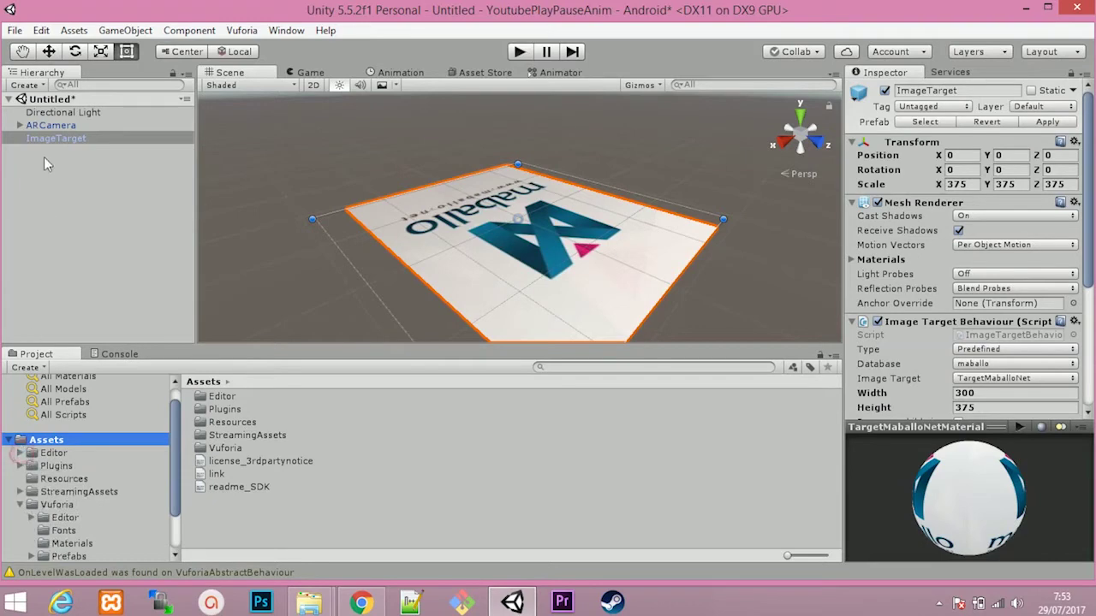
left_click(50, 126)
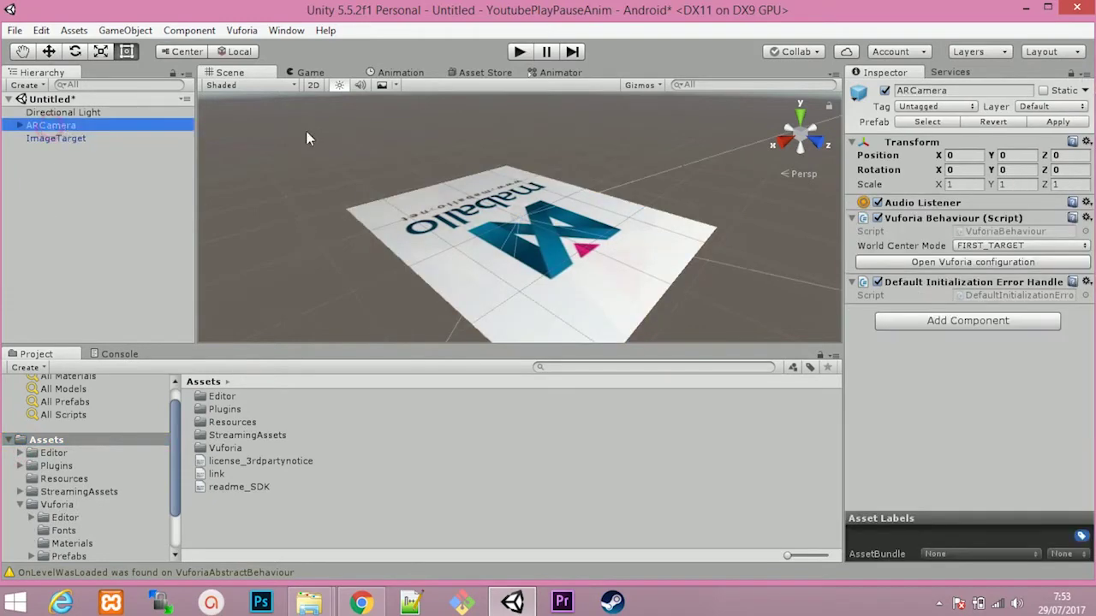
left_click(922, 263)
left_click(1005, 145)
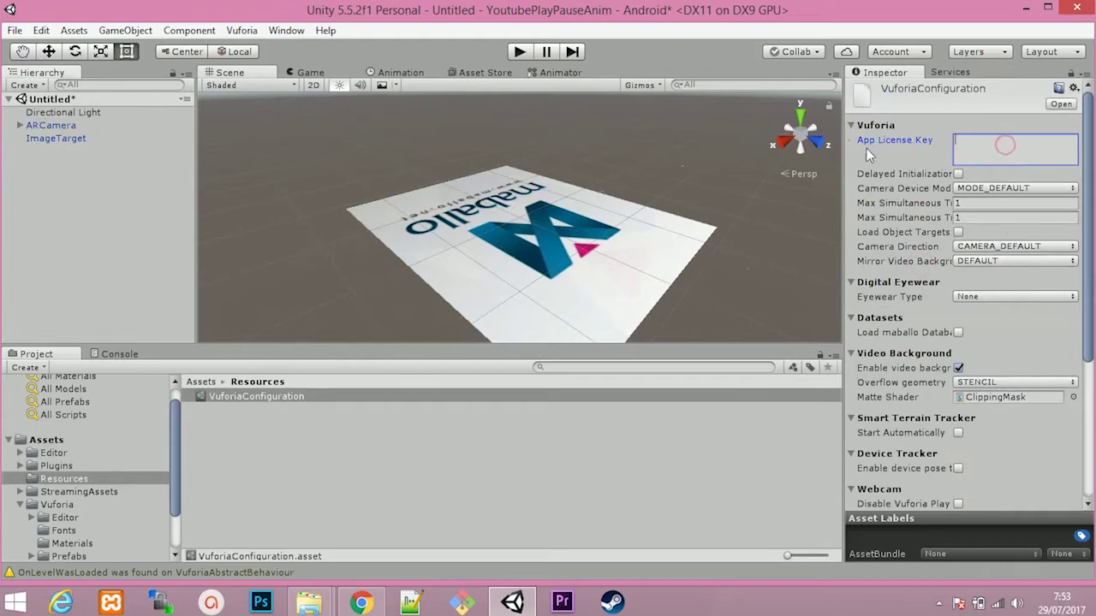
Open the AR Animasi license in the portal's License Manager and copy its license key
left_click(362, 603)
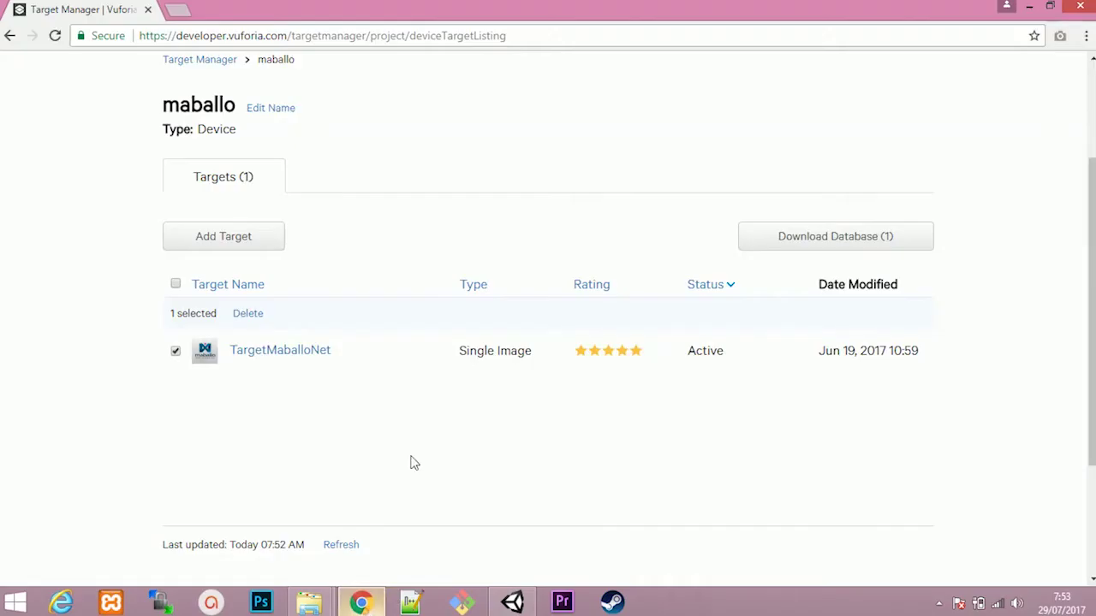
scroll(319, 177, "up", 2)
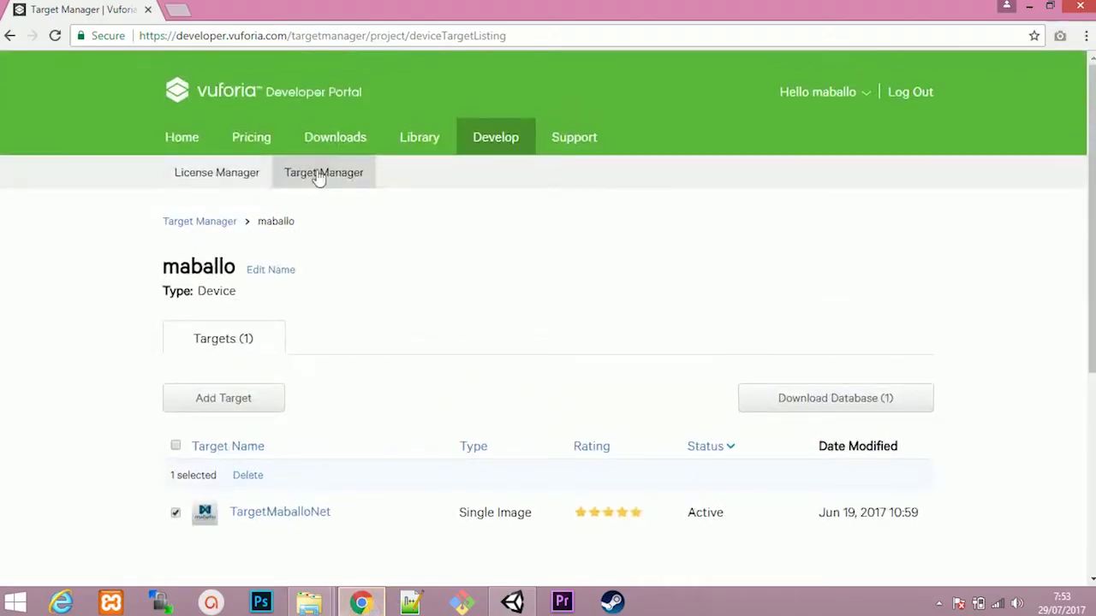
left_click(222, 172)
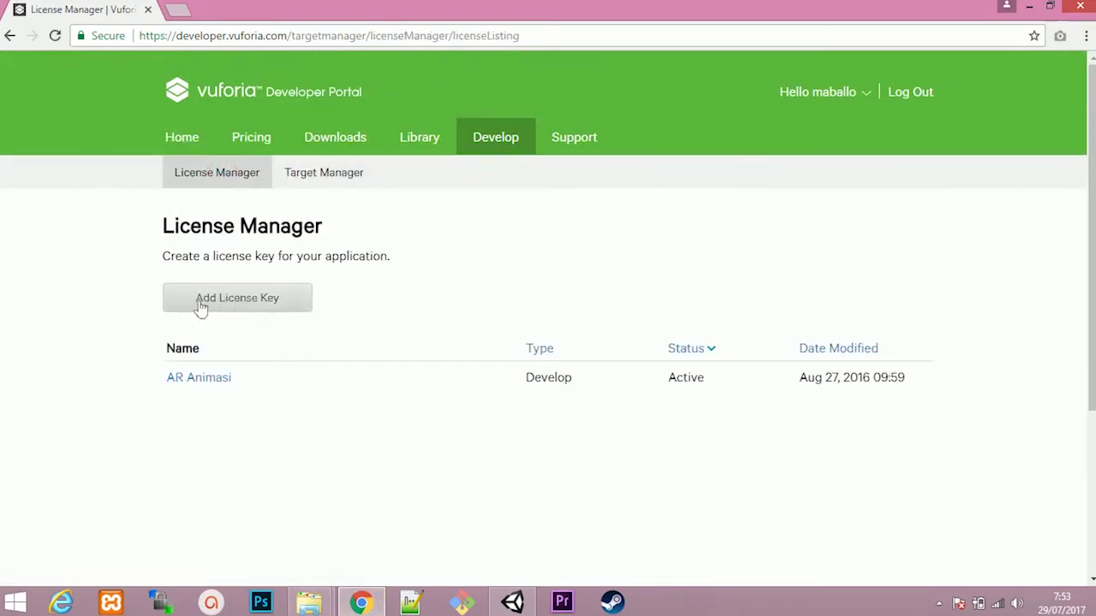
left_click(216, 379)
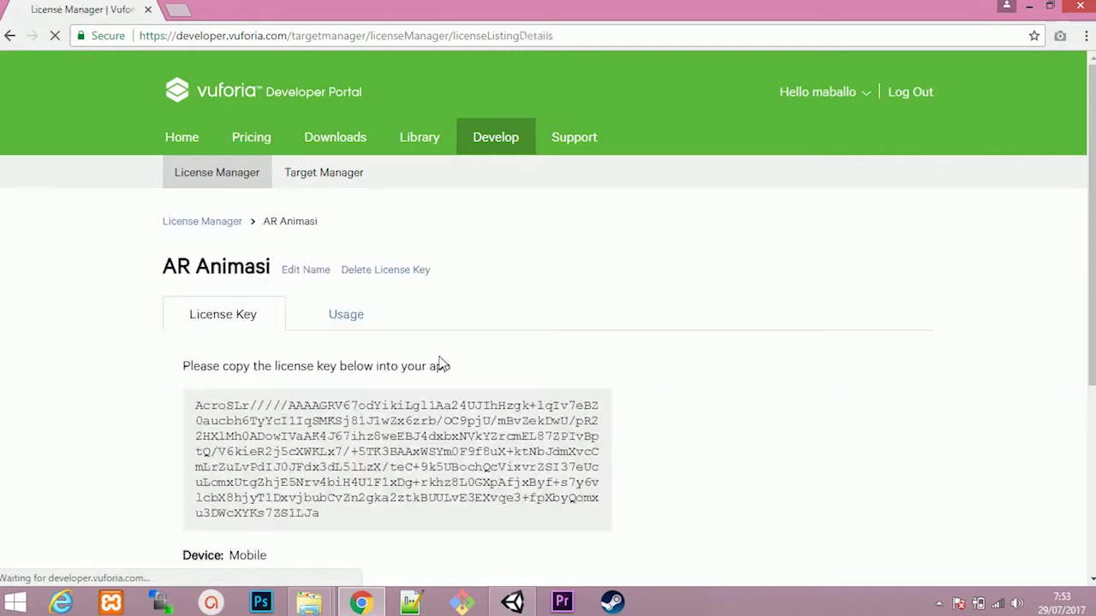
scroll(196, 339, "down", 1)
left_click_drag(191, 325, 367, 441)
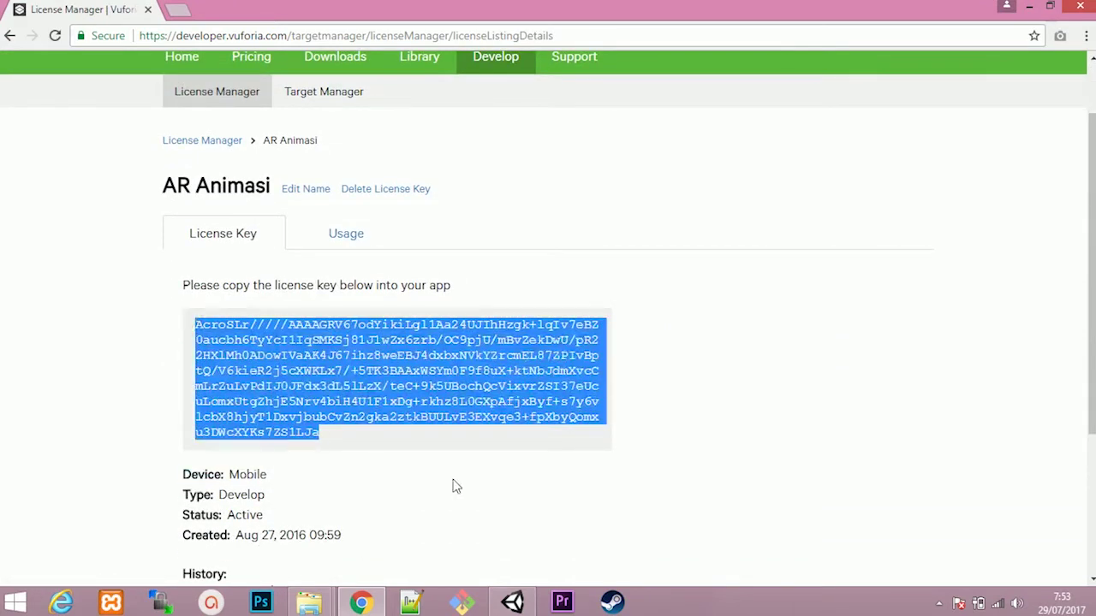
left_click(512, 601)
Paste the app license key into VuforiaConfiguration, then tick Load and Activate for the maballo database
left_click(1005, 143)
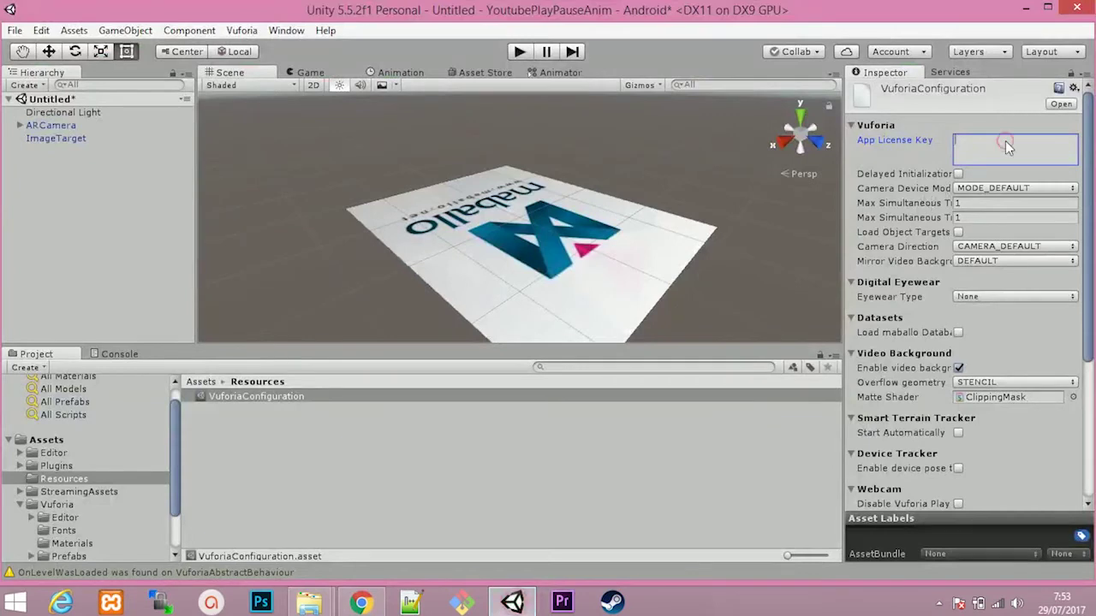
key("ctrl+v")
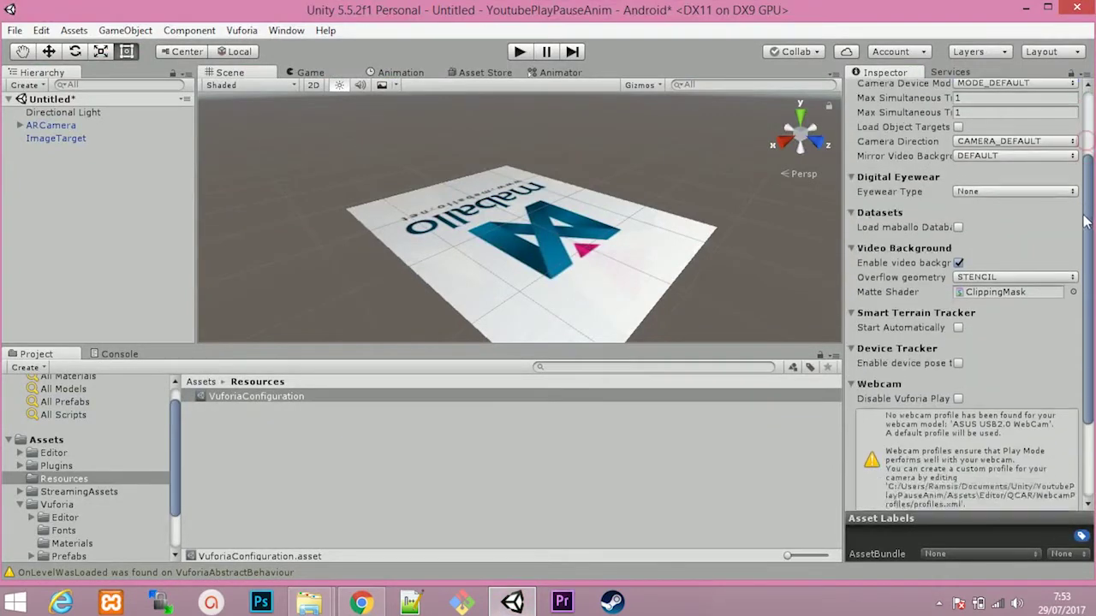
left_click_drag(1089, 147, 1089, 272)
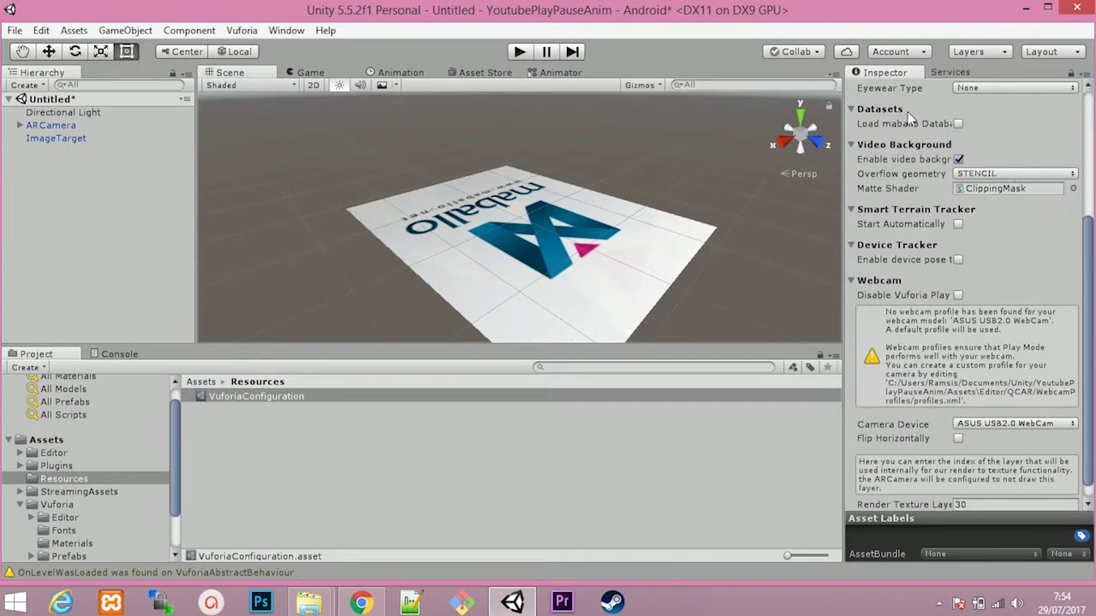
left_click(958, 125)
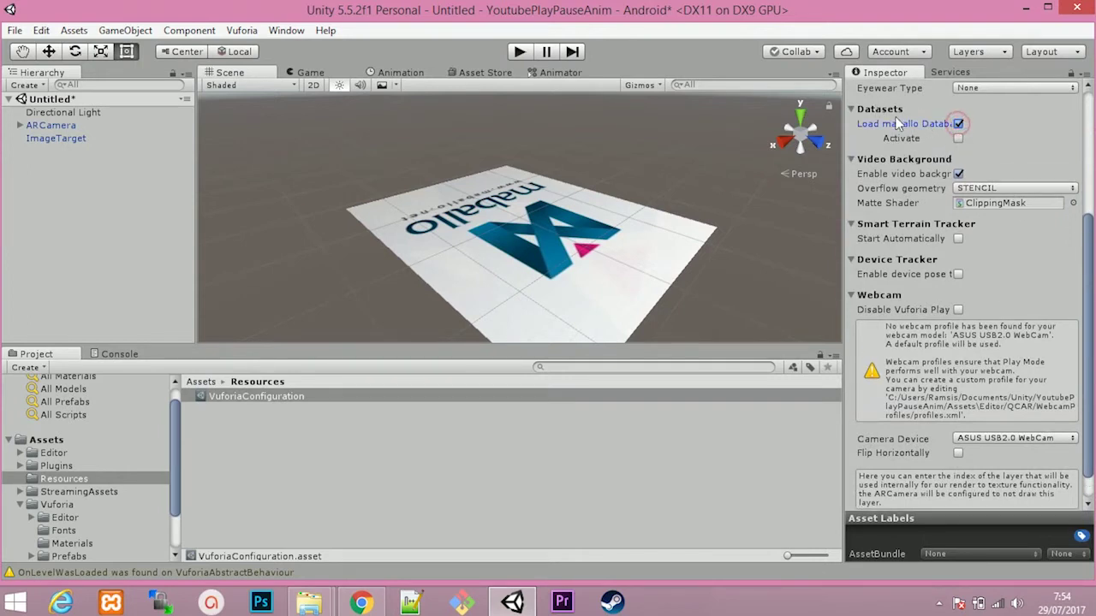
left_click(958, 139)
Search the Asset Store for 'unity chan' and open the Unity-chan! Model page
left_click(60, 139)
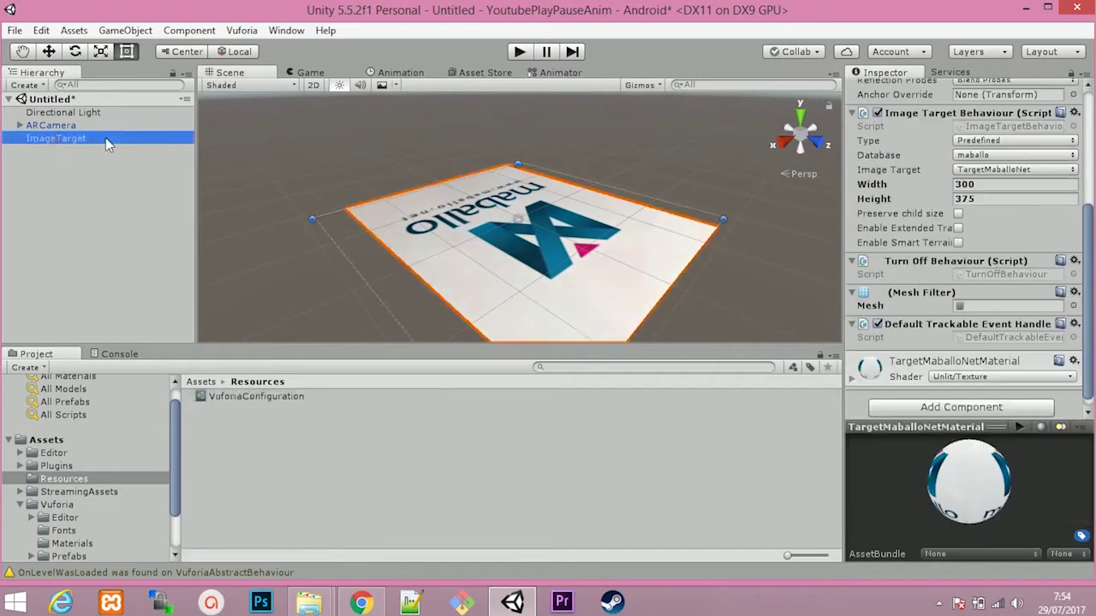
left_click(484, 71)
left_click(322, 127)
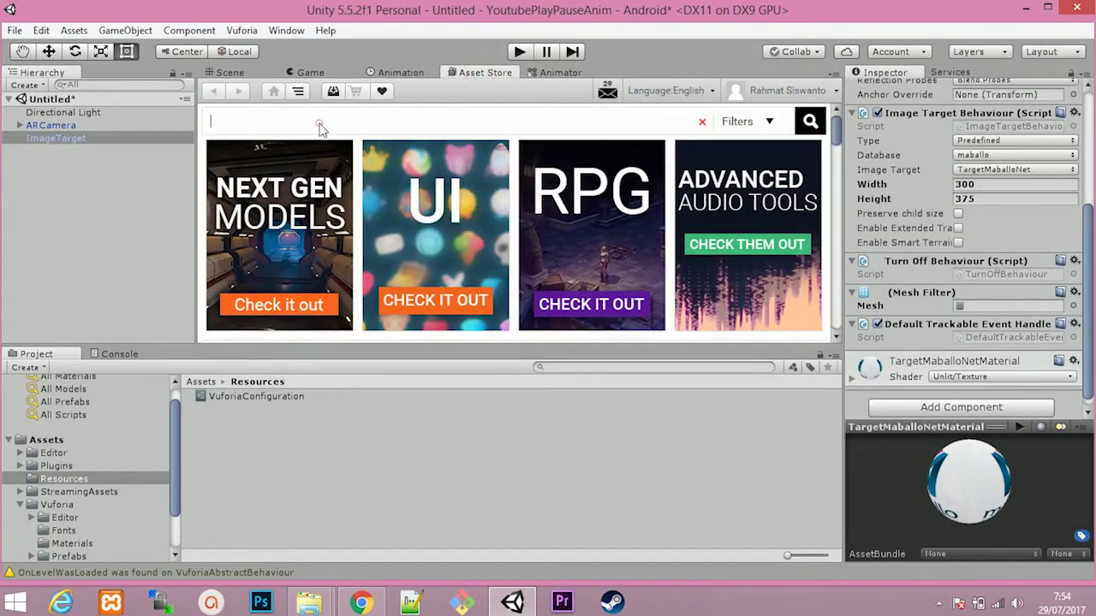
type("unity")
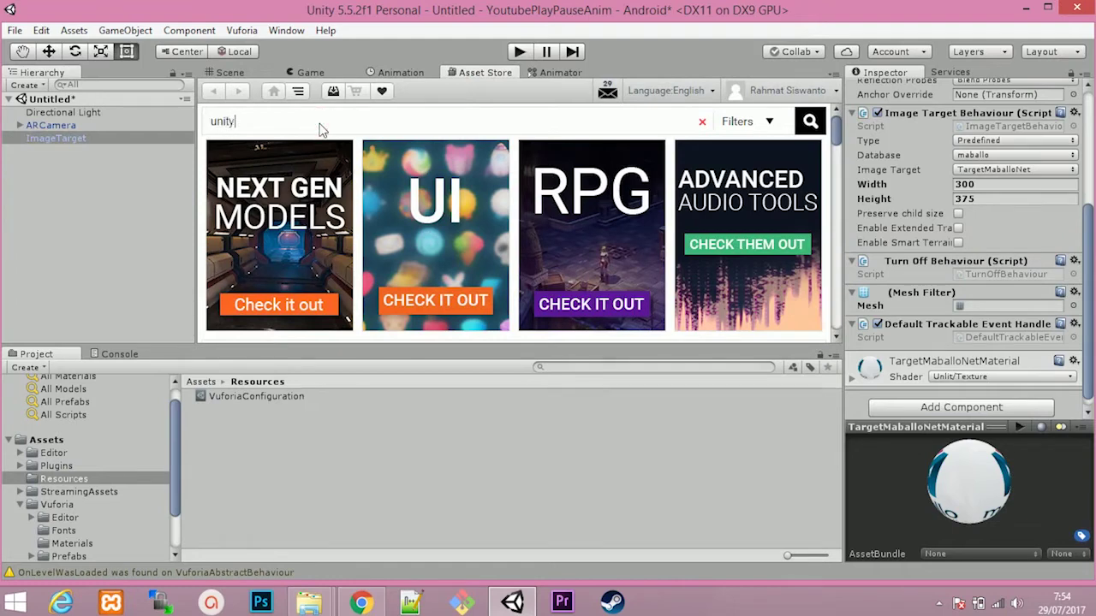
type(" chan")
key("Return")
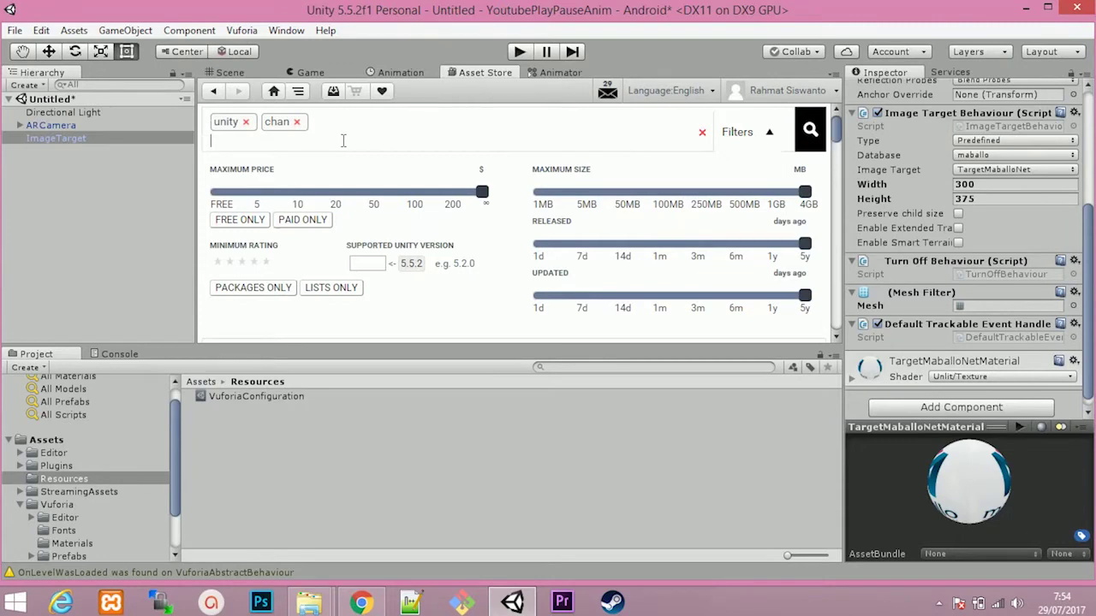
scroll(381, 192, "down", 5)
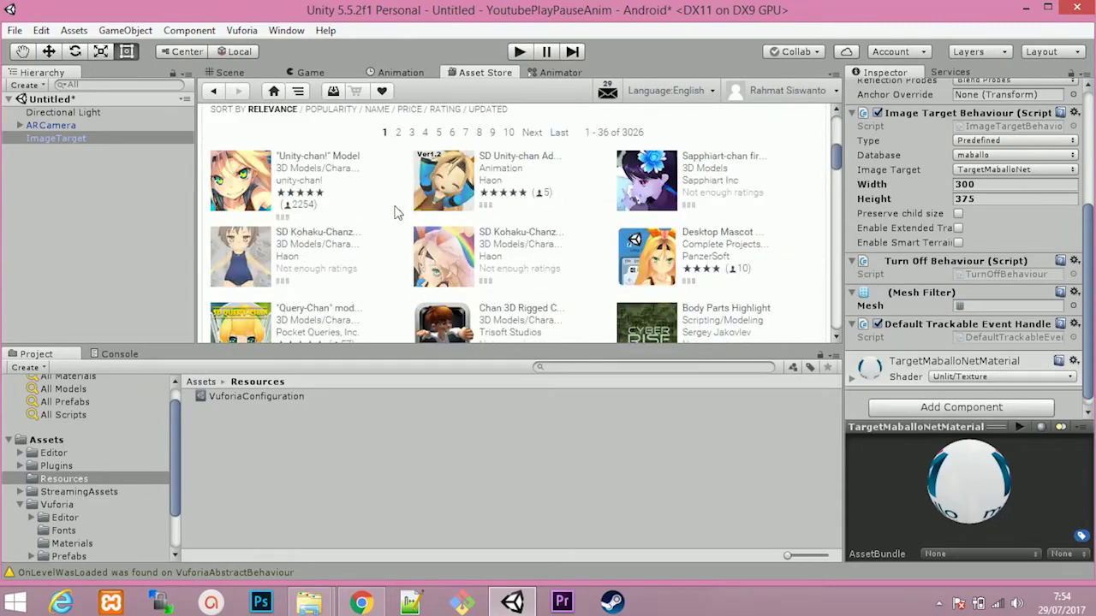
left_click(316, 163)
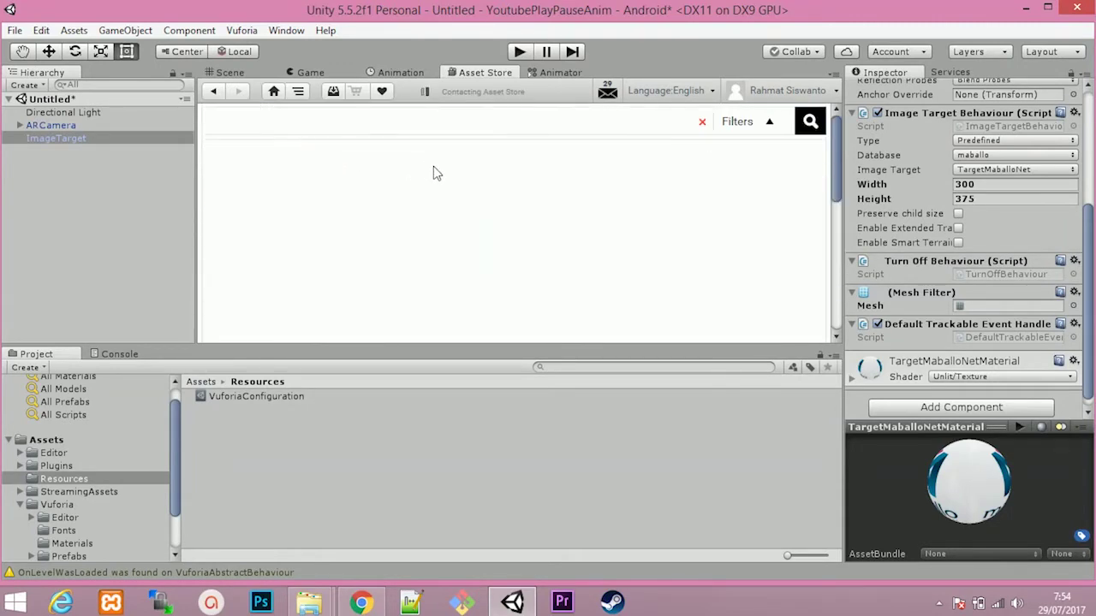
Import the free Unity-chan! Model package into the project's Assets
scroll(436, 177, "down", 3)
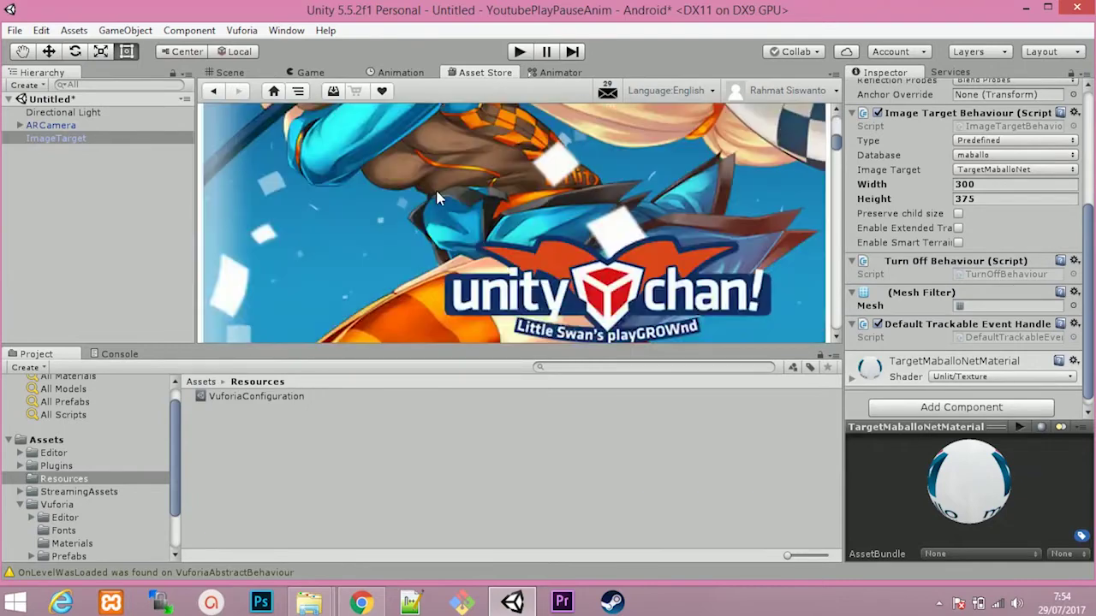
scroll(437, 203, "down", 3)
scroll(437, 202, "down", 3)
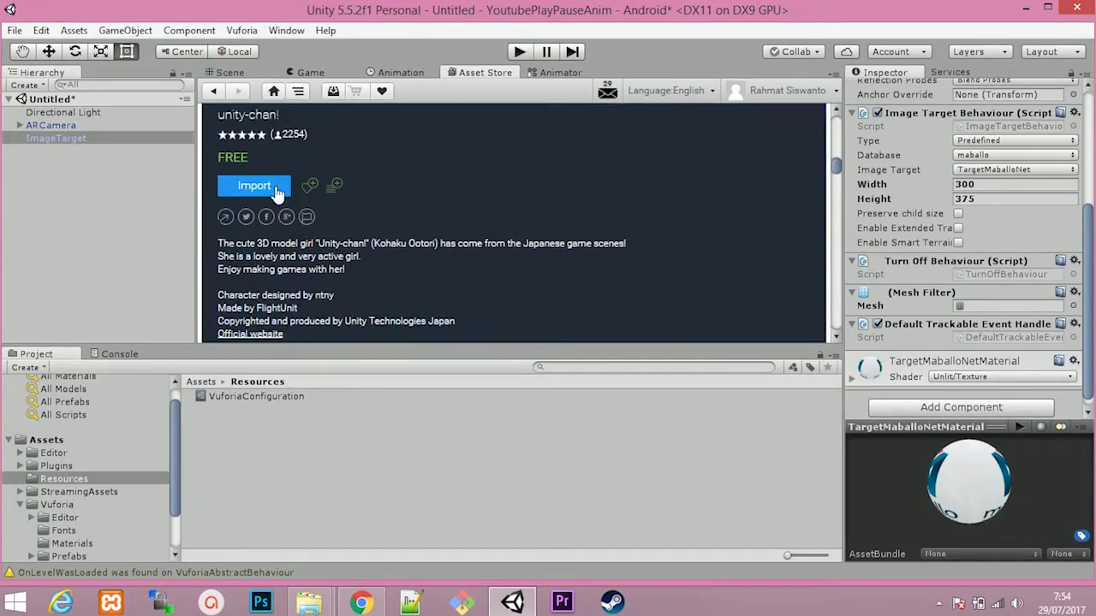
left_click(276, 194)
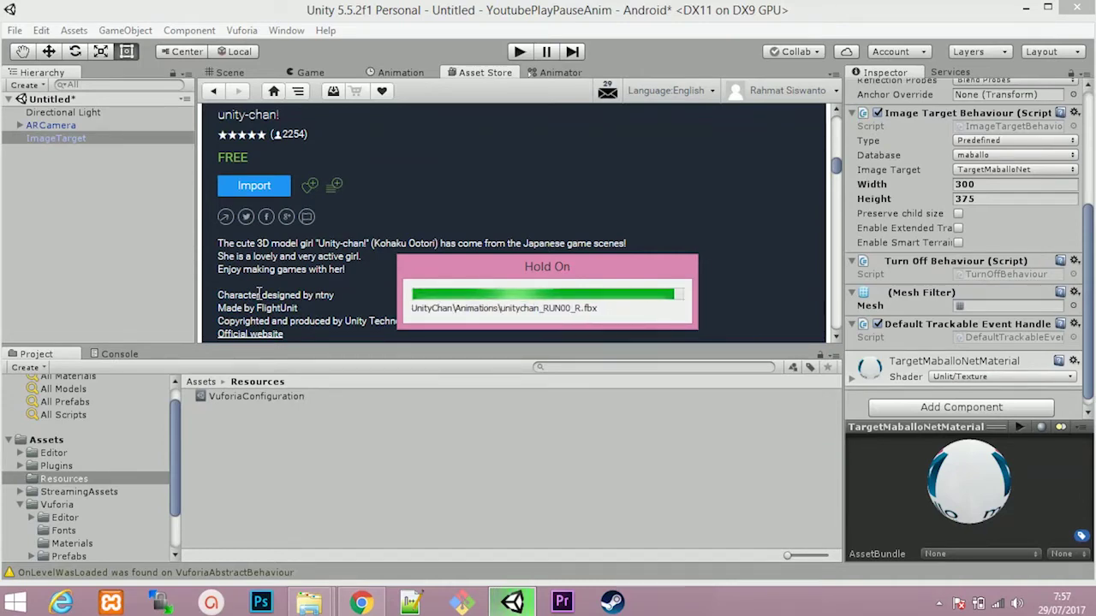
left_click(239, 73)
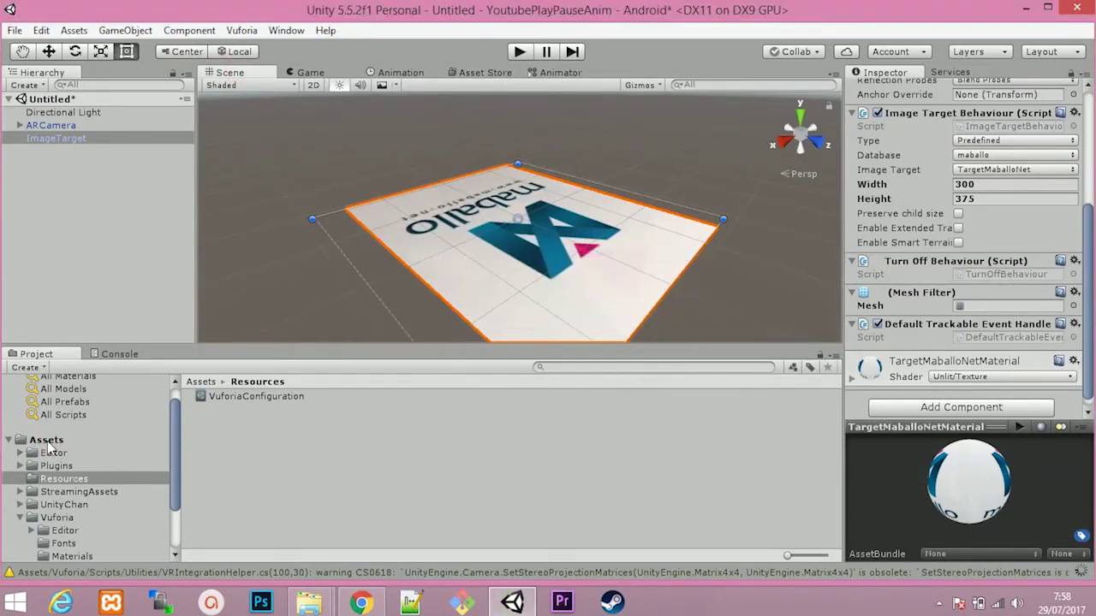
Drag the unitychan model from Assets/UnityChan/Models onto ImageTarget in the Hierarchy
left_click(47, 439)
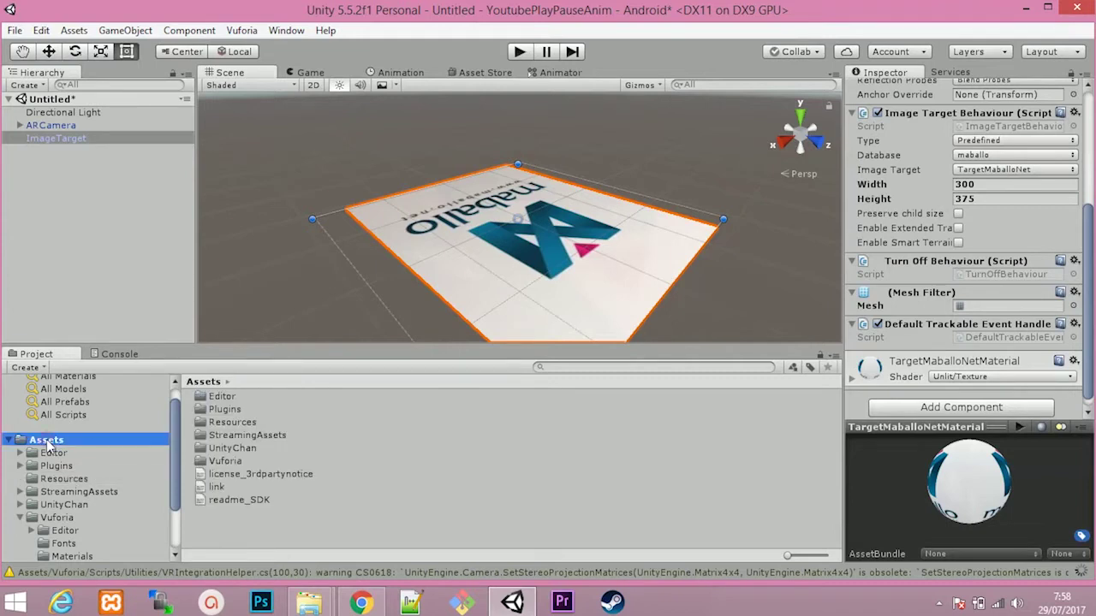
left_click(243, 448)
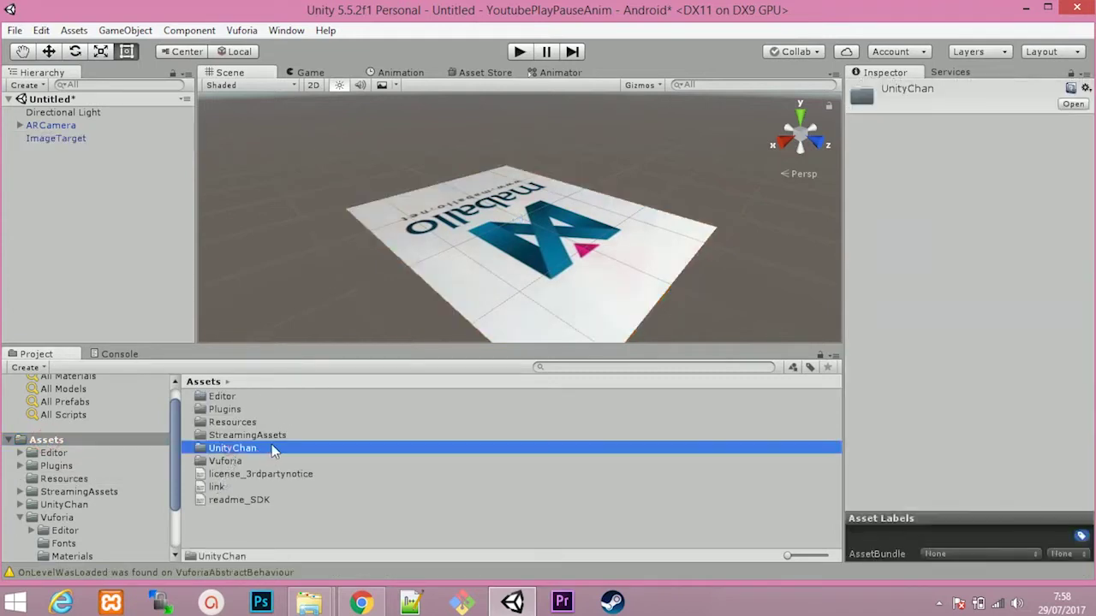
double_click(251, 445)
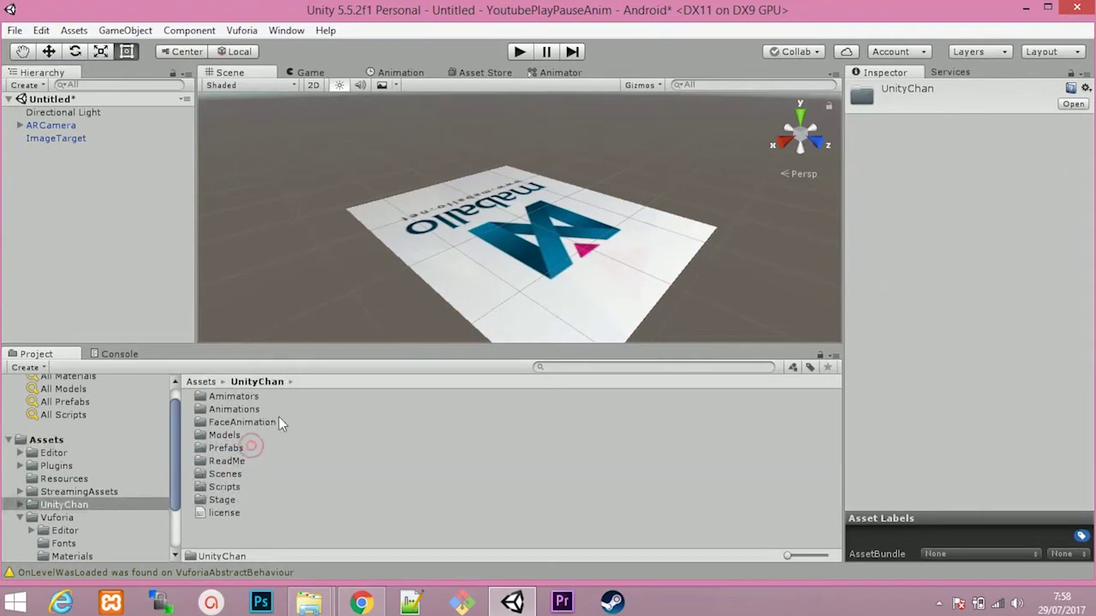
double_click(225, 436)
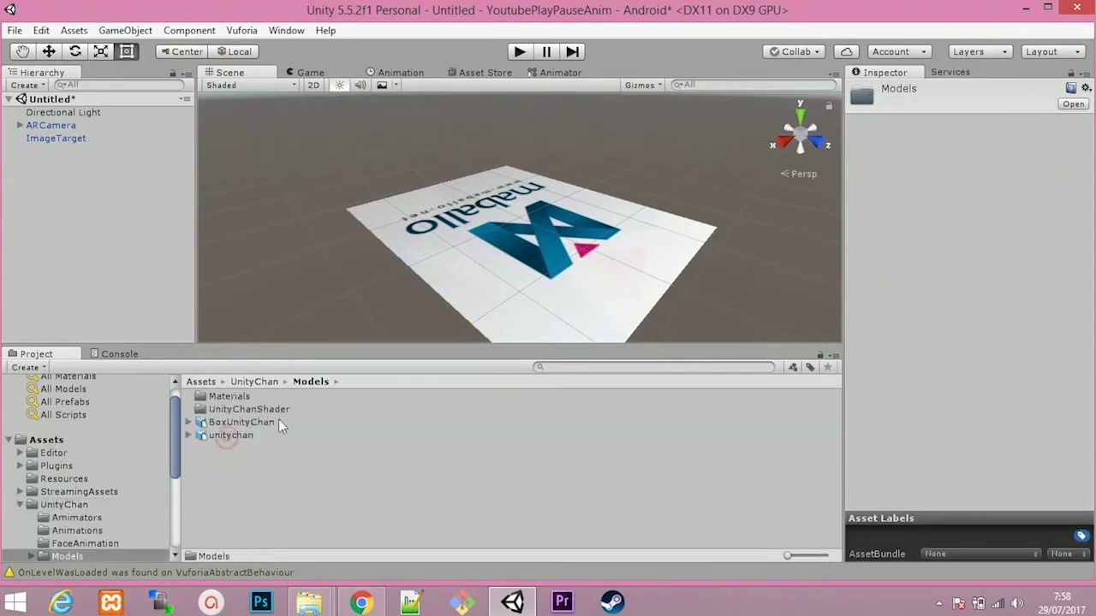
mouse_move(224, 435)
left_mouse_down()
mouse_move(177, 239)
mouse_move(53, 144)
left_mouse_up()
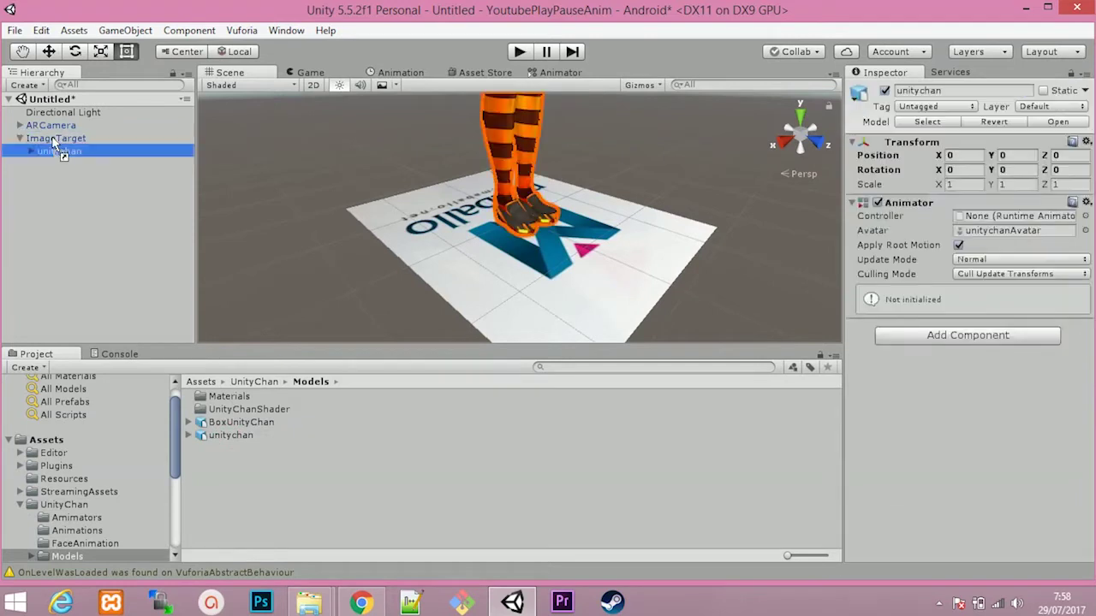
Scale the unitychan model to 0.595 and lower it to stand on the marker
scroll(465, 105, "down", 3)
scroll(465, 105, "down", 2)
key("r")
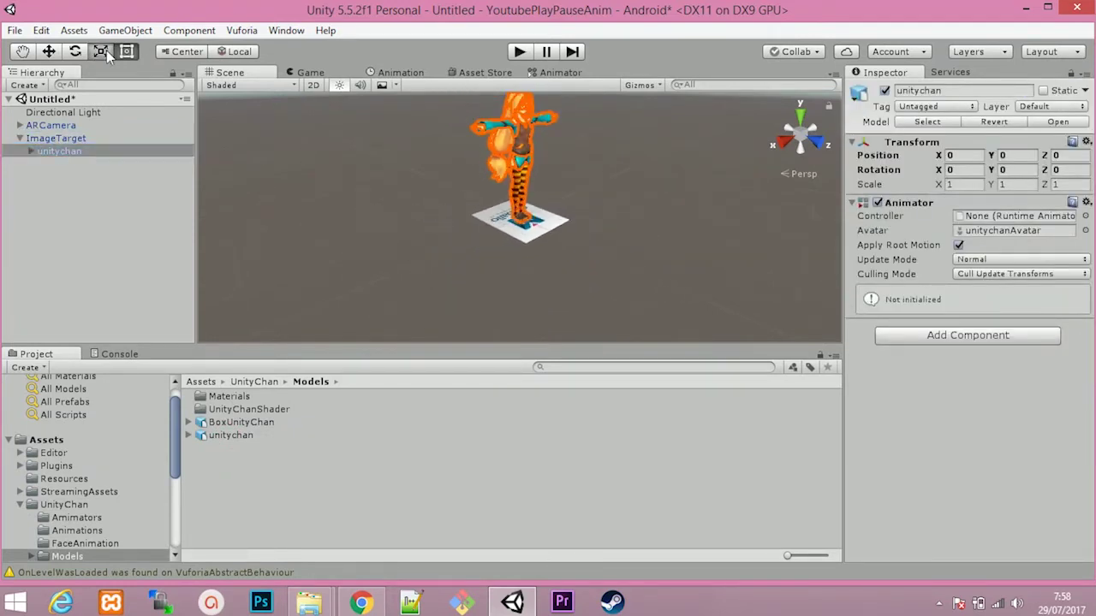
left_click_drag(516, 157, 488, 161)
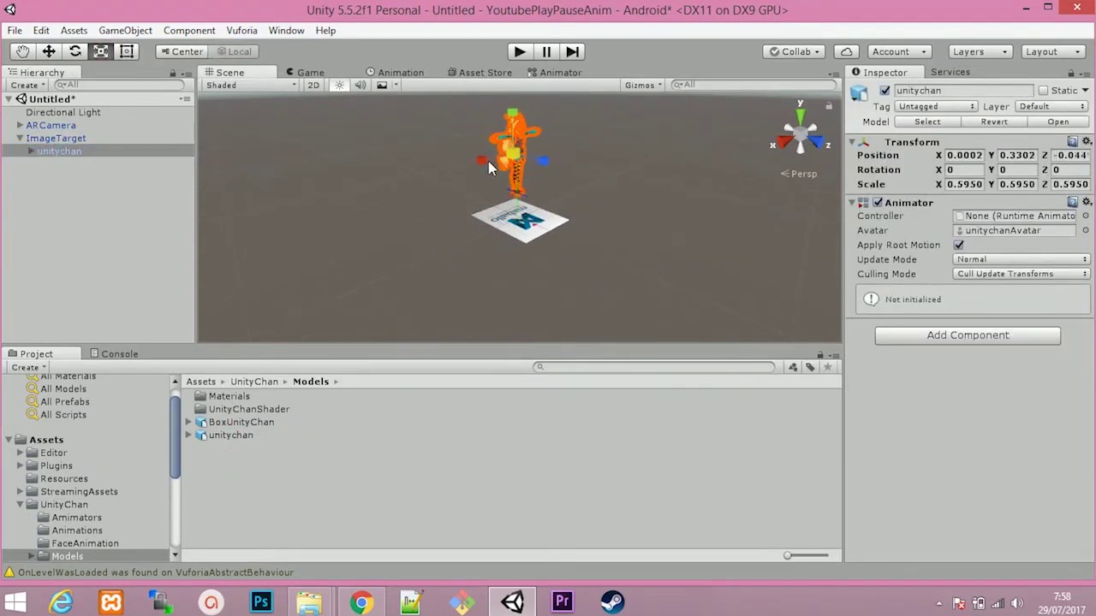
key("w")
scroll(273, 103, "down", 2)
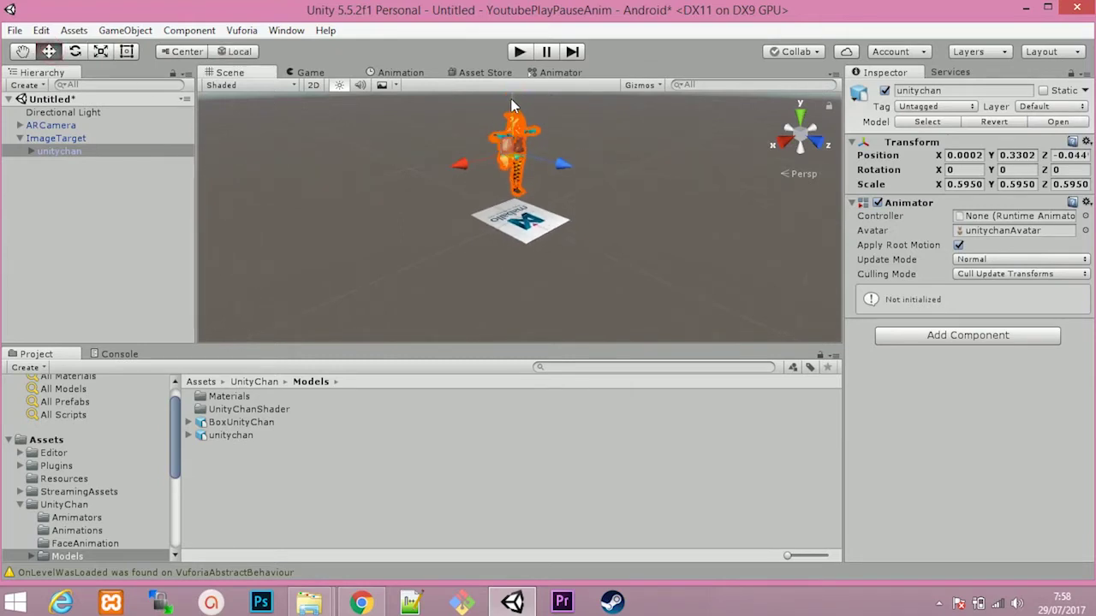
left_click_drag(518, 105, 526, 133)
scroll(576, 183, "up", 3)
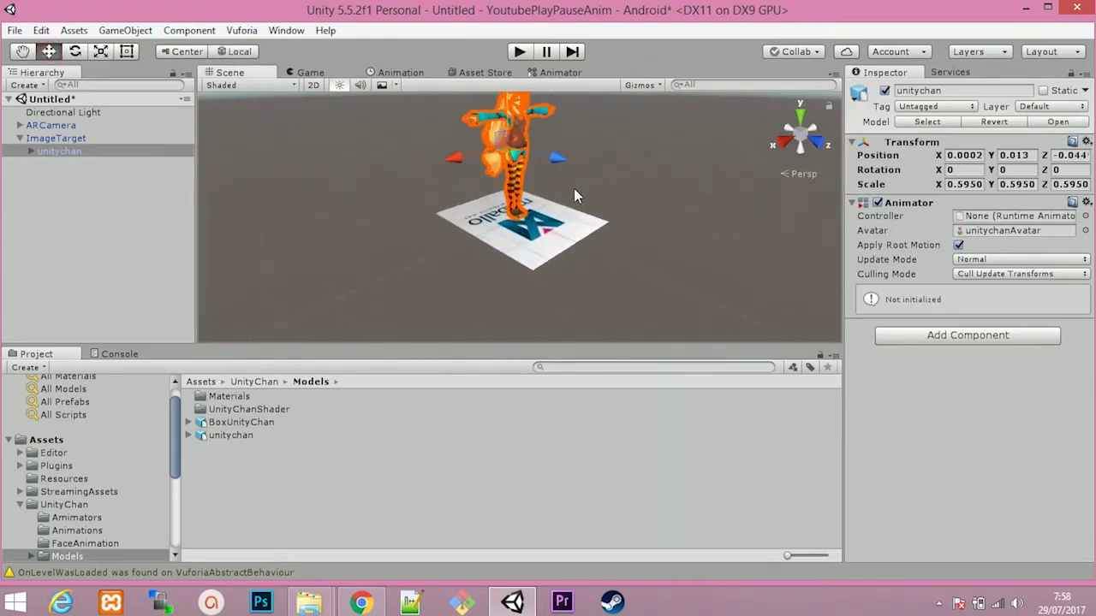
key("ctrl+s")
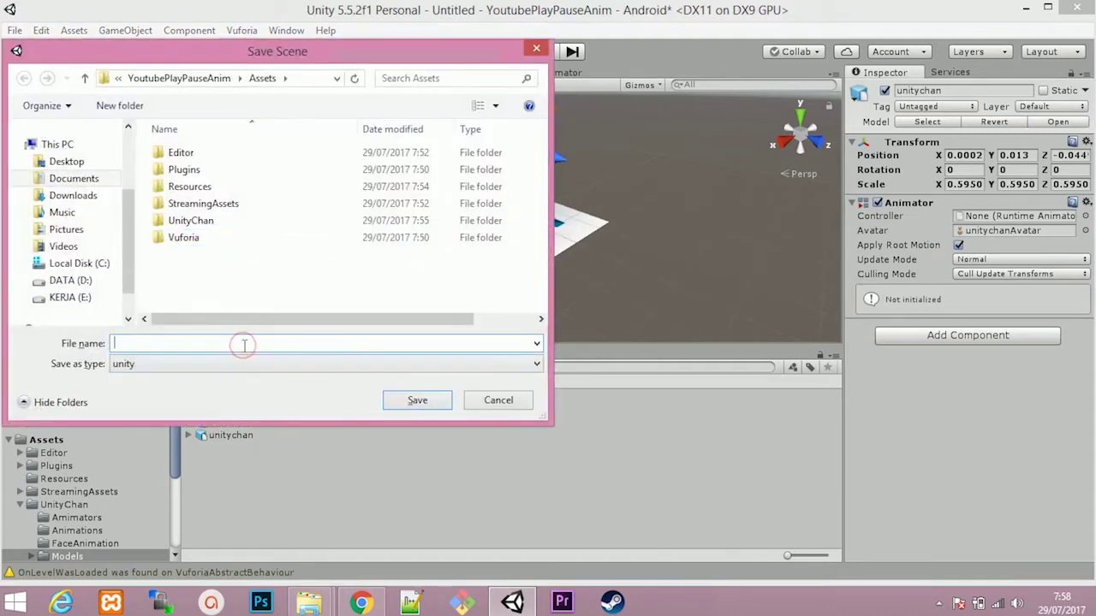
type("main")
key("Return")
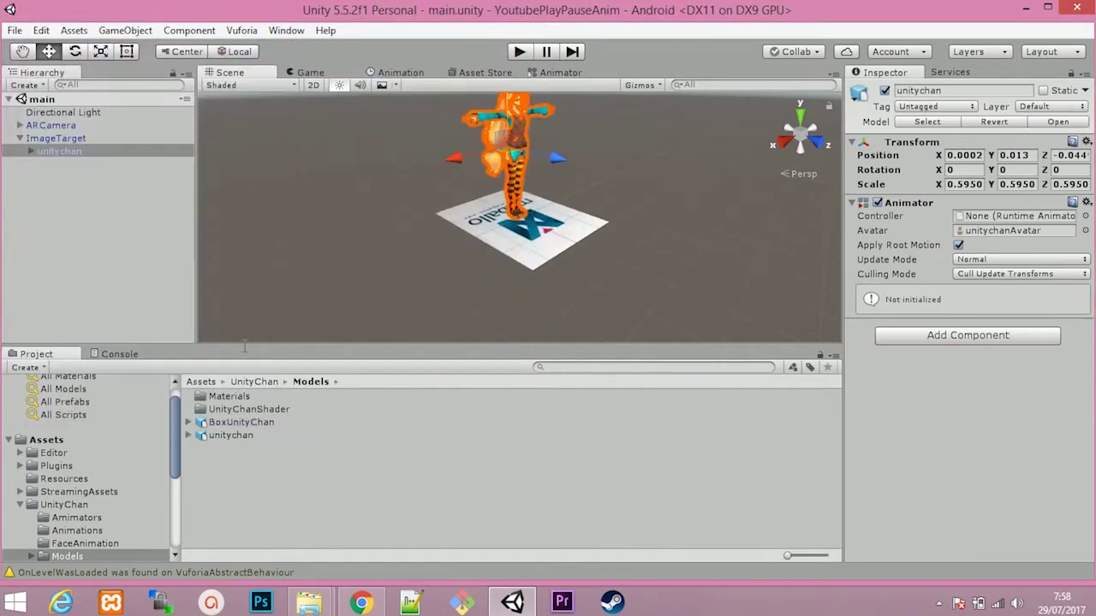
left_click(15, 30)
left_click(53, 189)
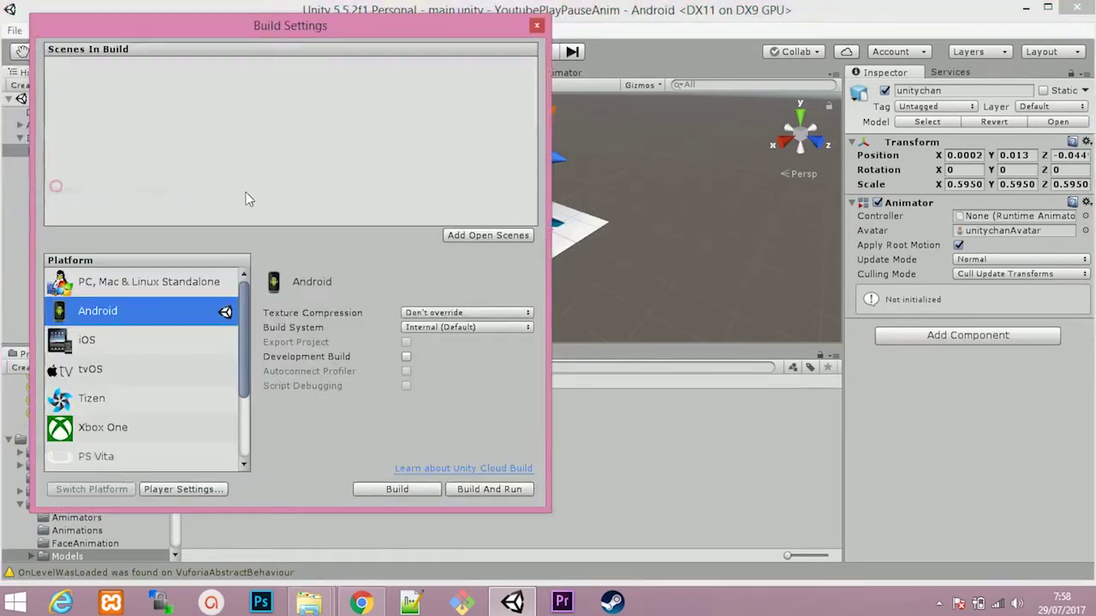
left_click(508, 235)
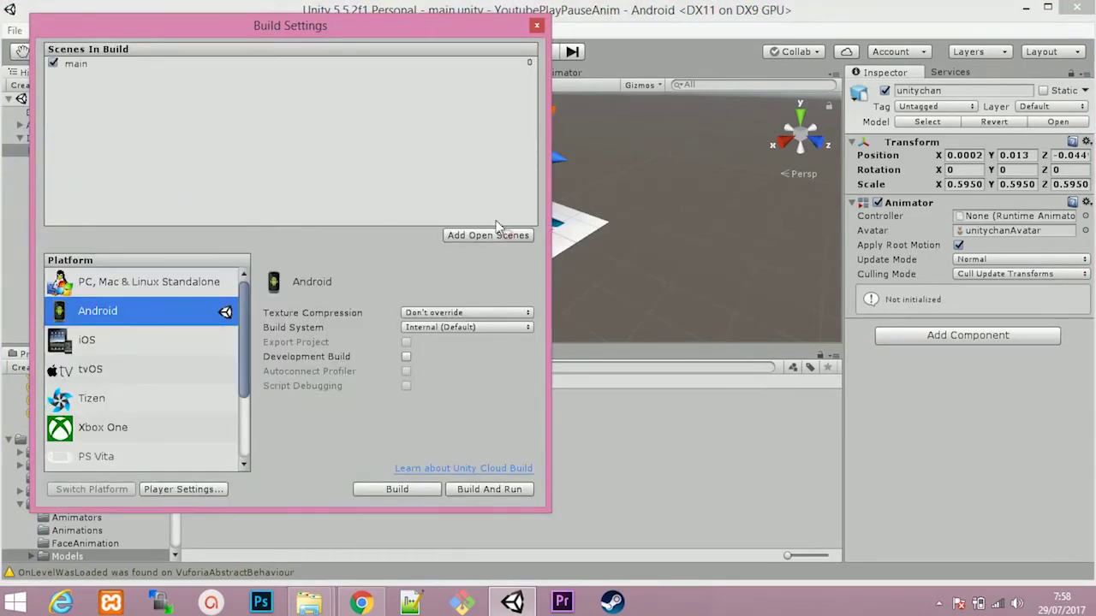
left_click(537, 26)
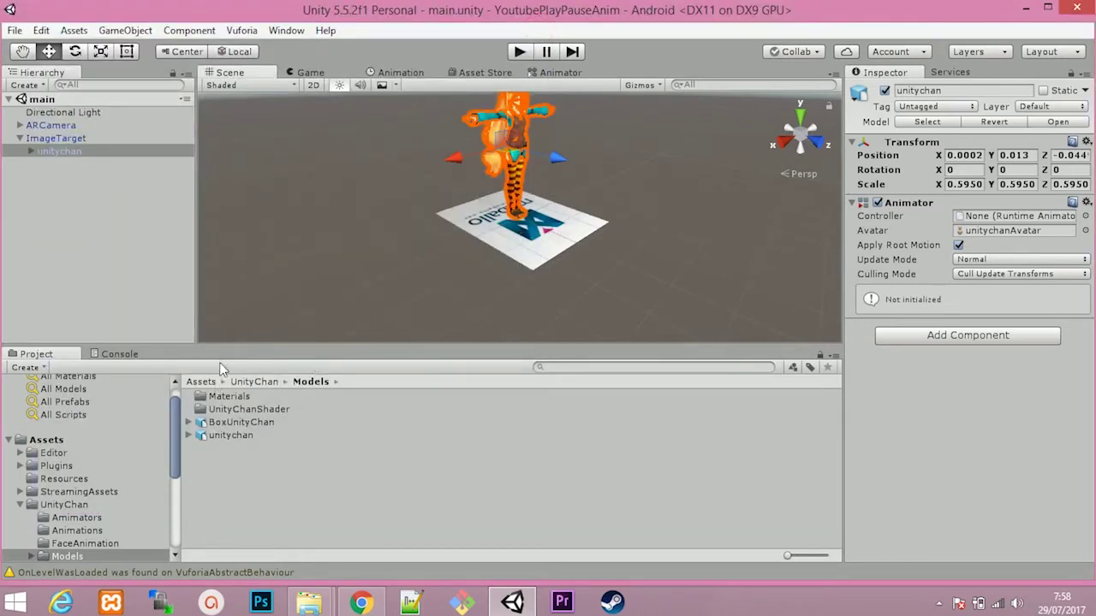
left_click(59, 211)
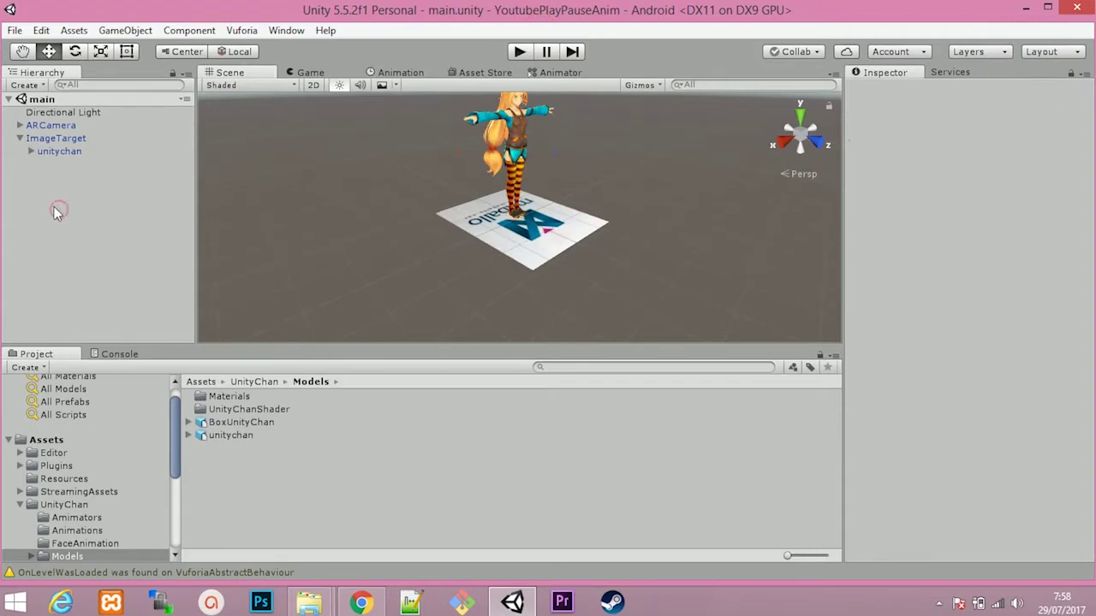
Create a UI Button on a new Canvas and view the scene in 2D
right_click(51, 213)
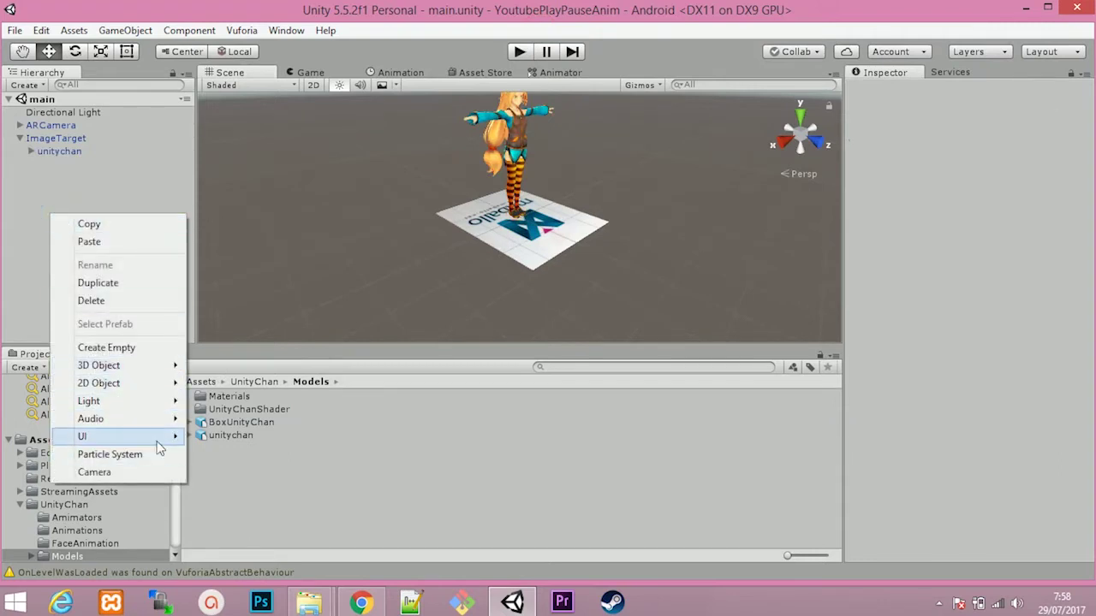
mouse_move(157, 442)
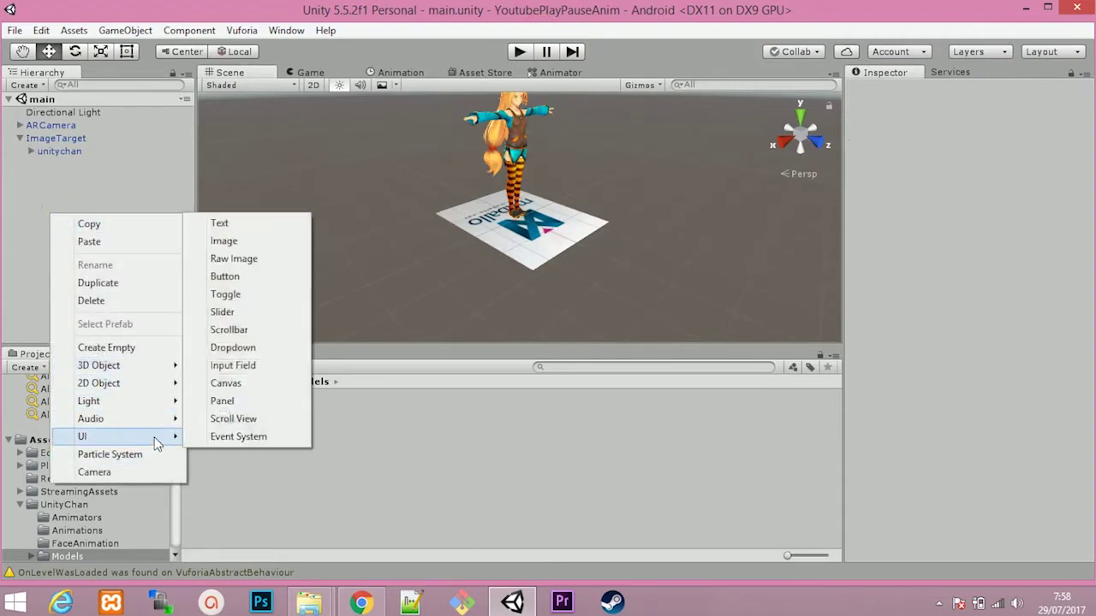
left_click(255, 276)
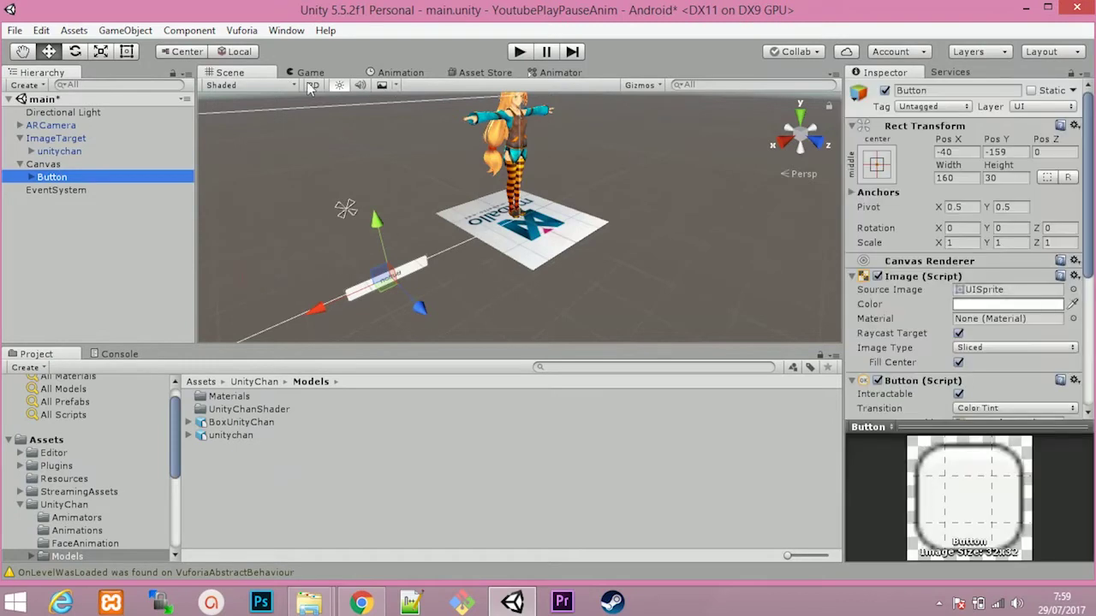
left_click(311, 87)
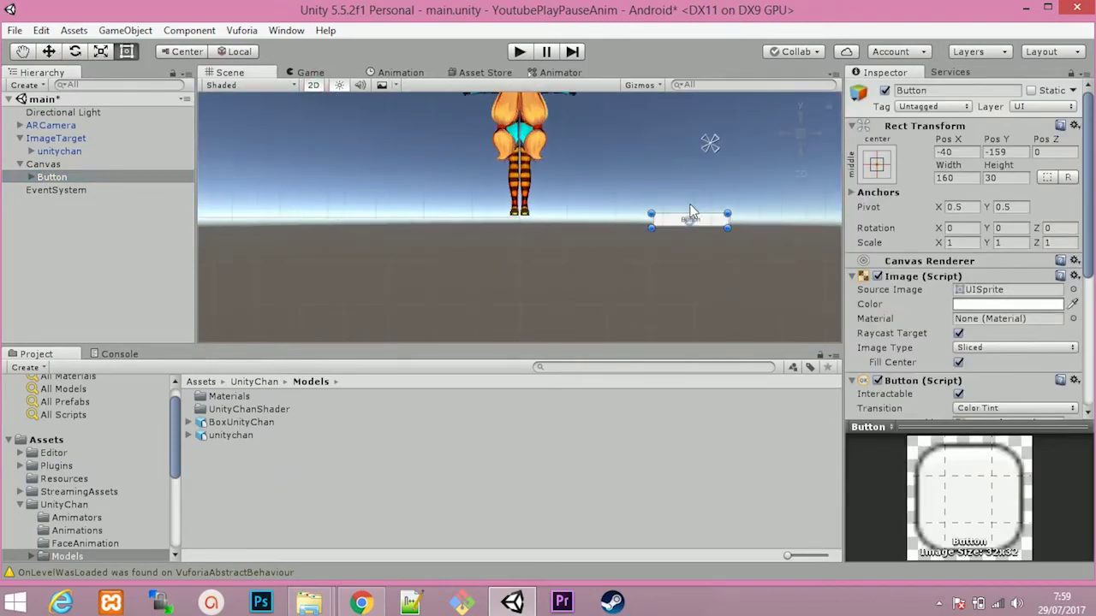
middle_click_drag(692, 212, 538, 291)
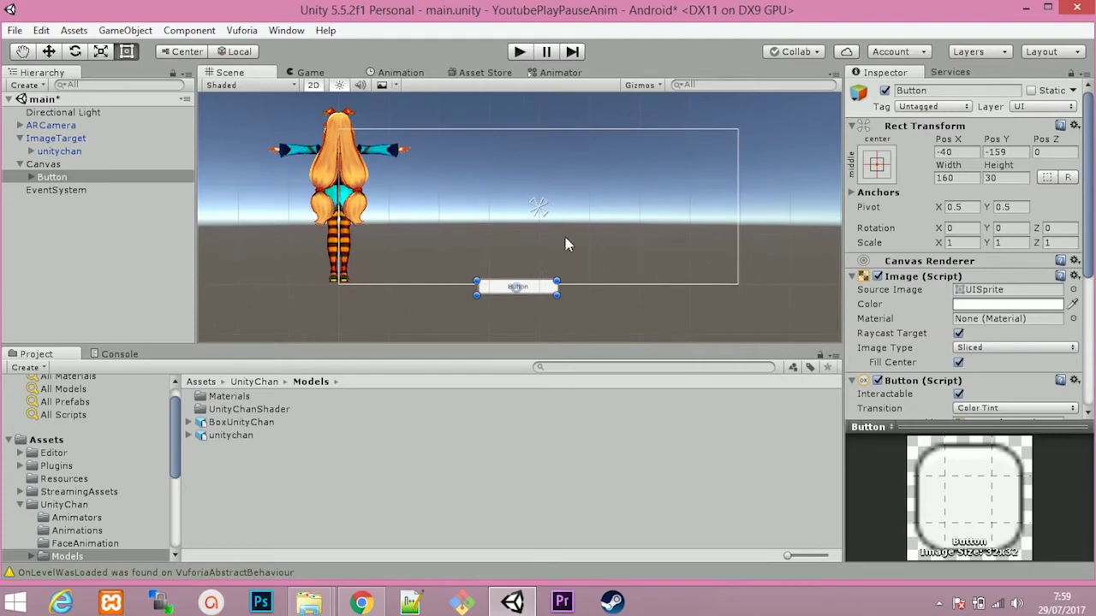
Drag the button's custom anchors into a box in the canvas's lower left area
left_click(875, 164)
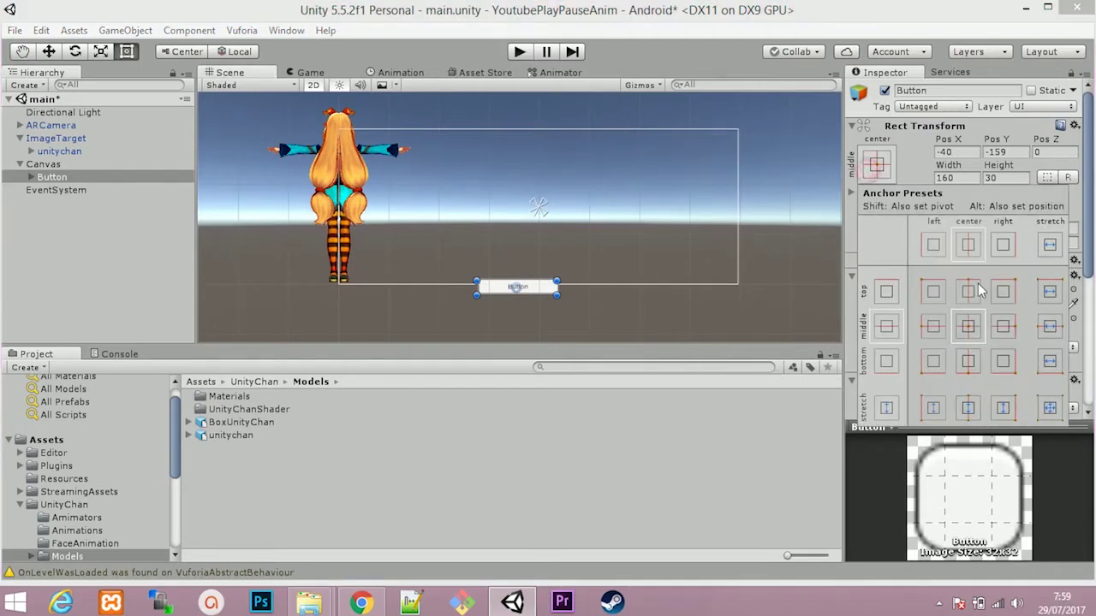
left_click(1051, 407)
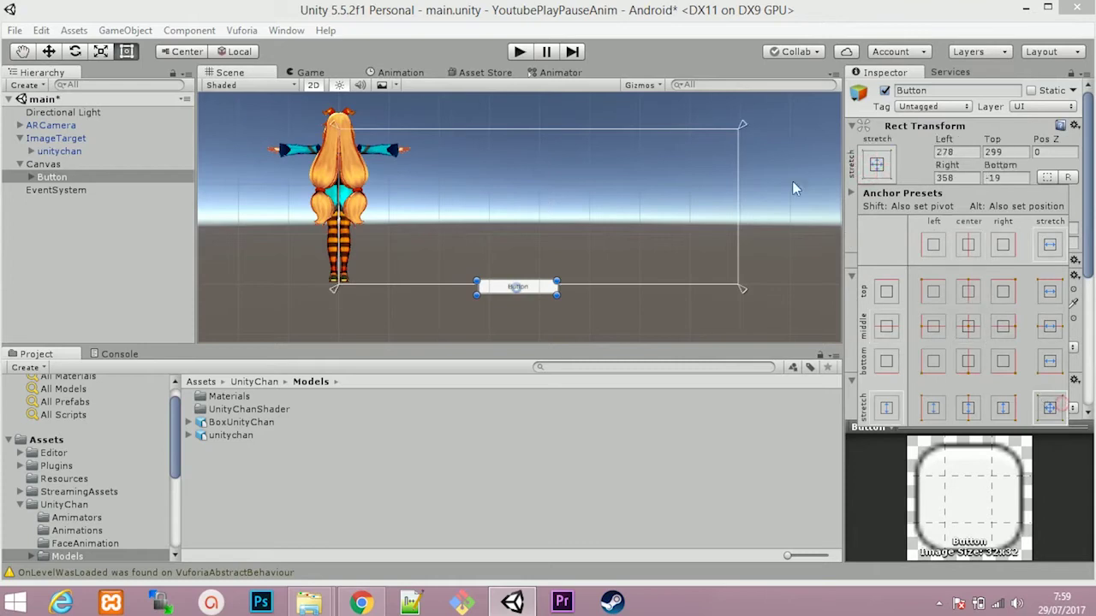
left_click(742, 126)
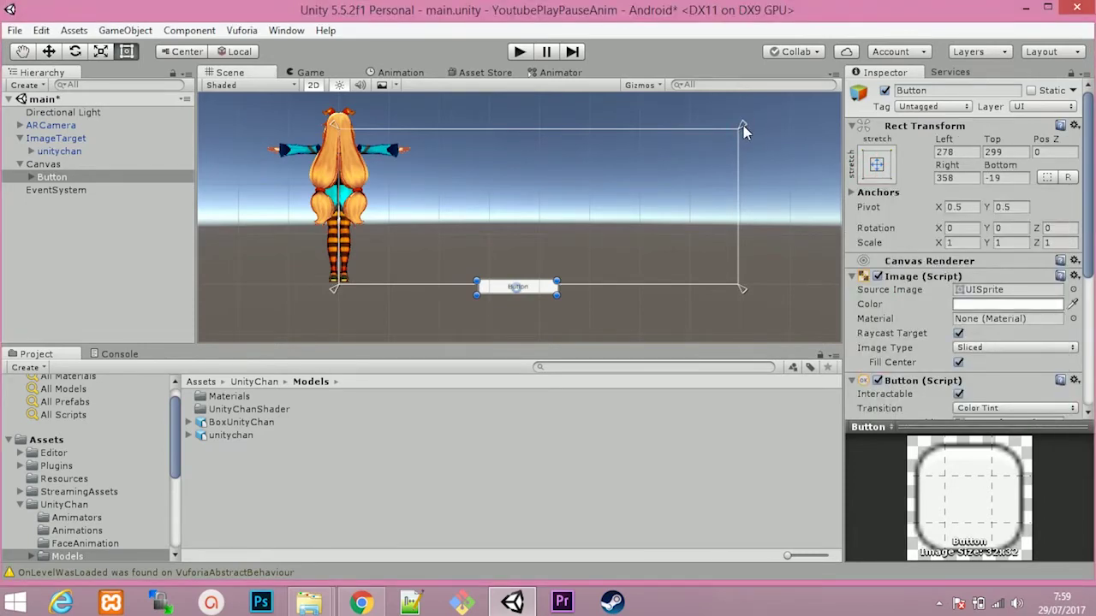
left_click_drag(743, 130, 494, 244)
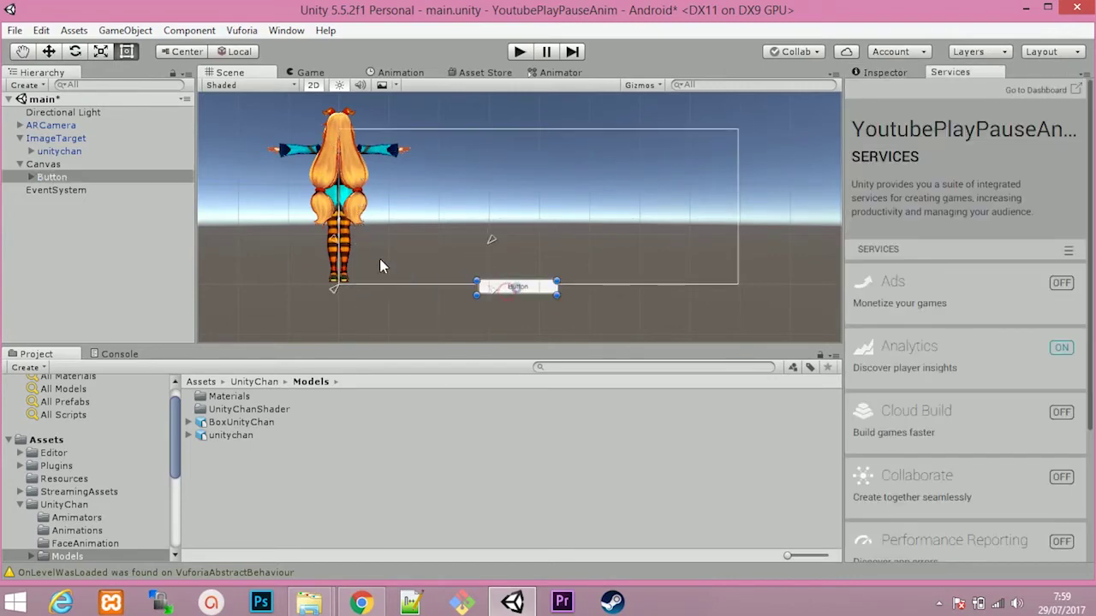
left_click_drag(331, 236, 381, 226)
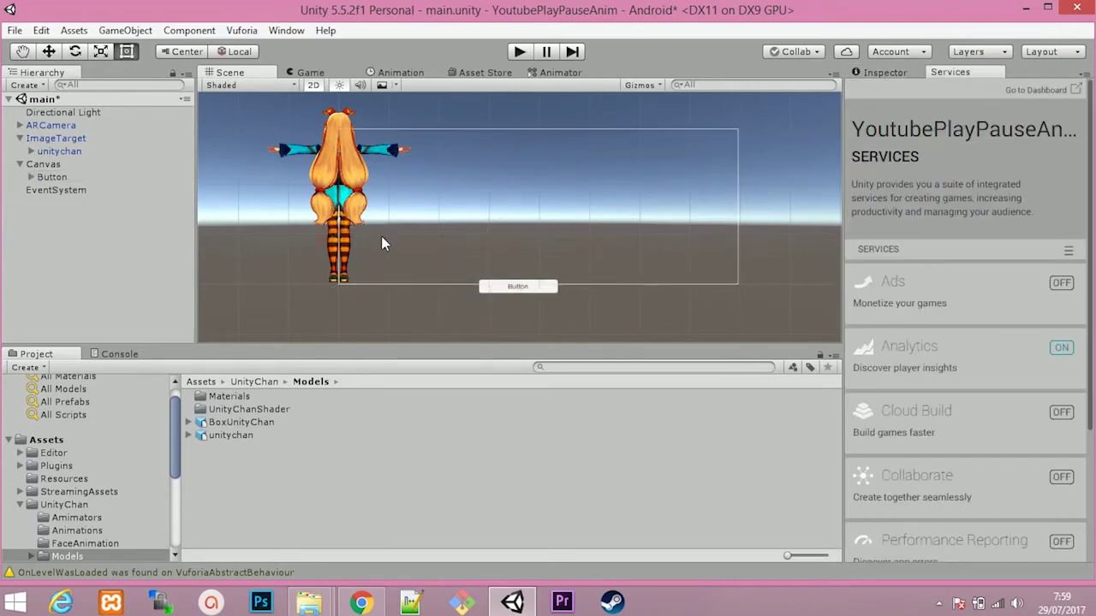
left_click(516, 290)
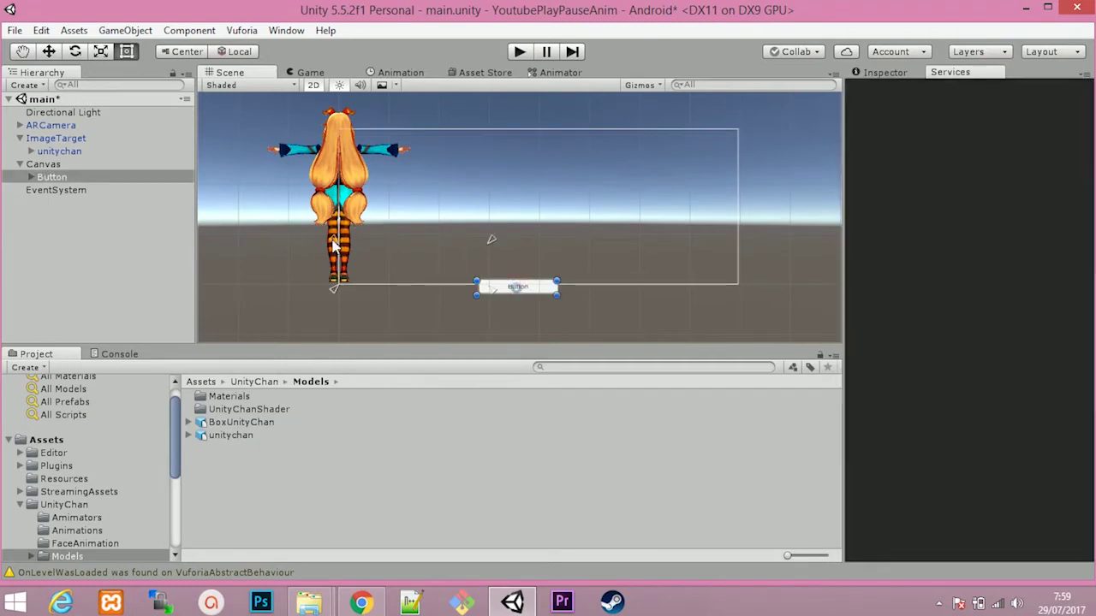
left_click_drag(343, 245, 370, 244)
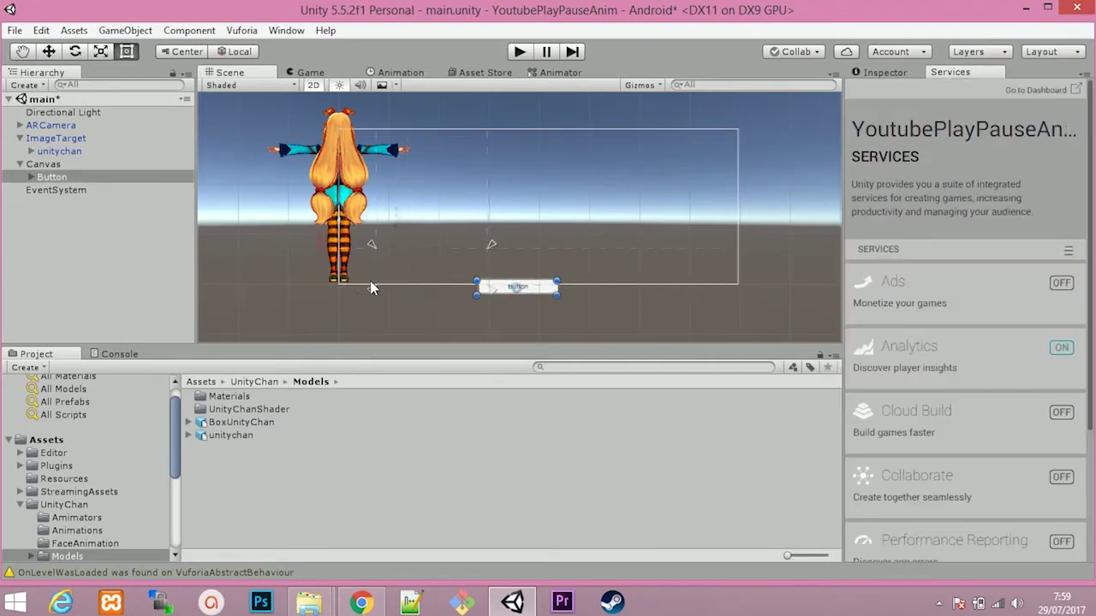
left_click_drag(372, 292, 375, 279)
Set the button's Rect Transform offsets to 0
left_click(880, 75)
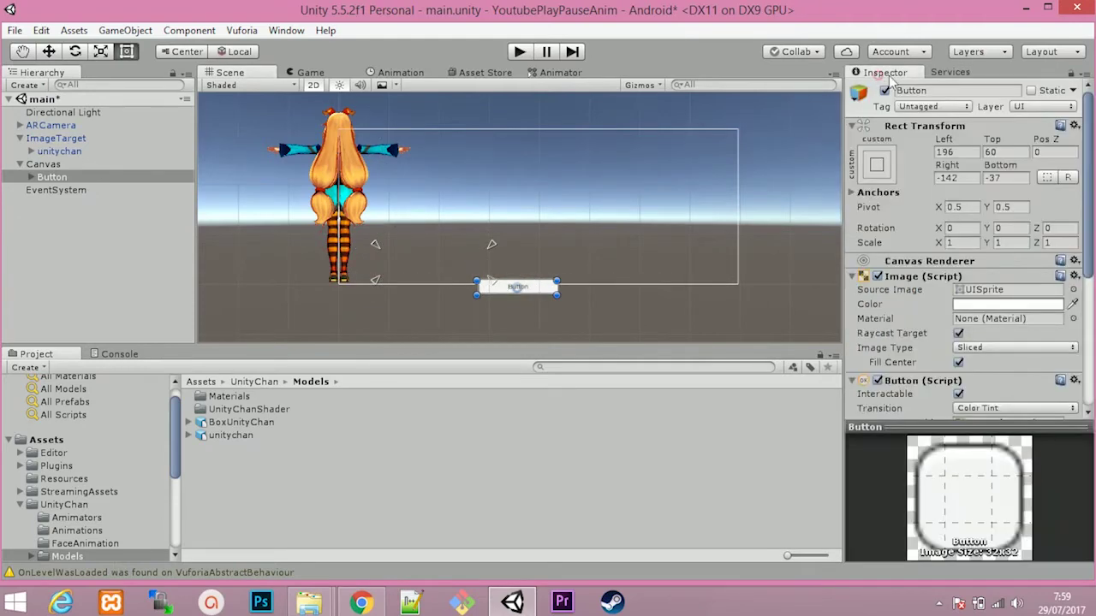
left_click(965, 152)
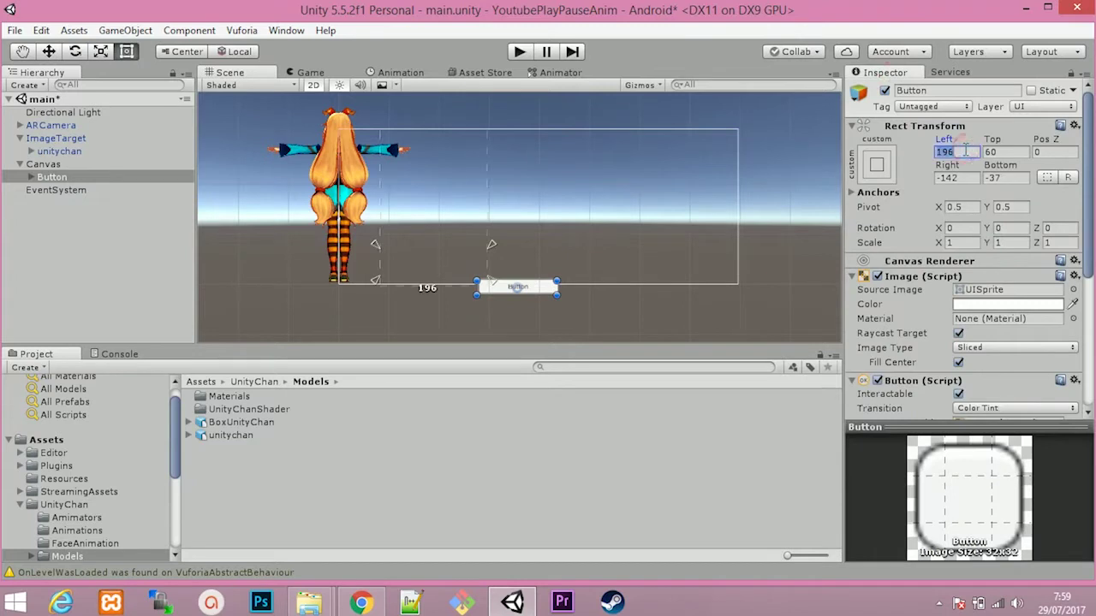
type("0")
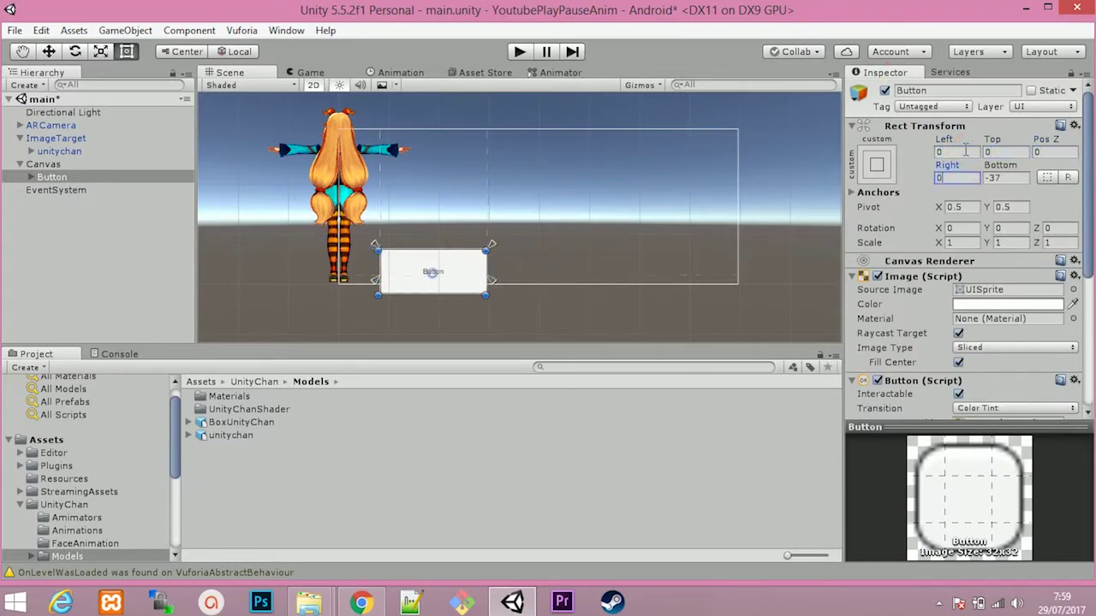
type("\t0\t\t0\t0")
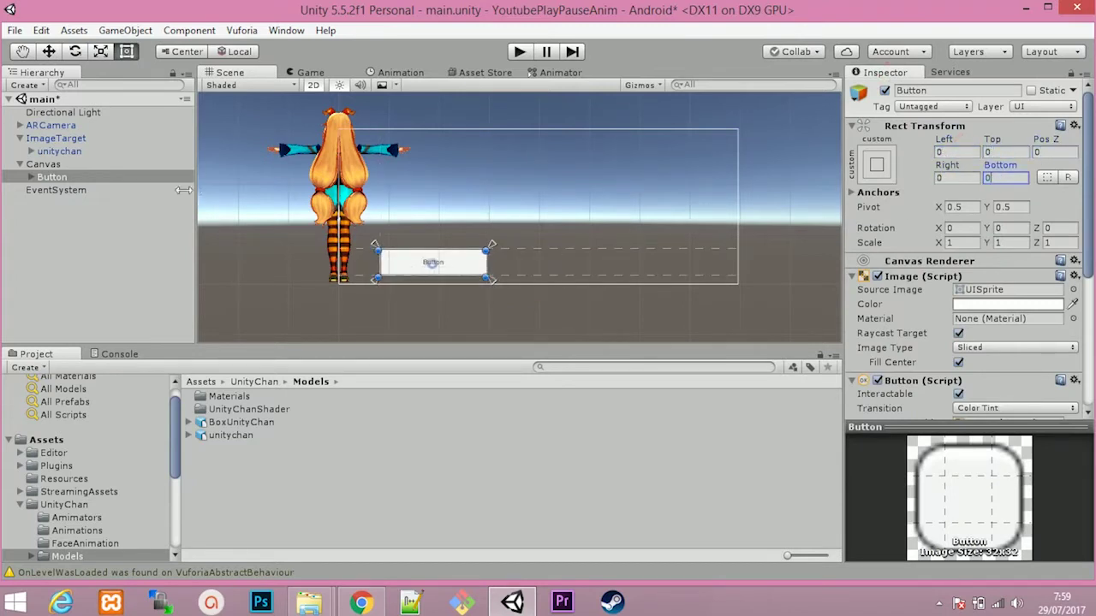
Select the button's Text child and change its label text to PLAY
left_click(31, 177)
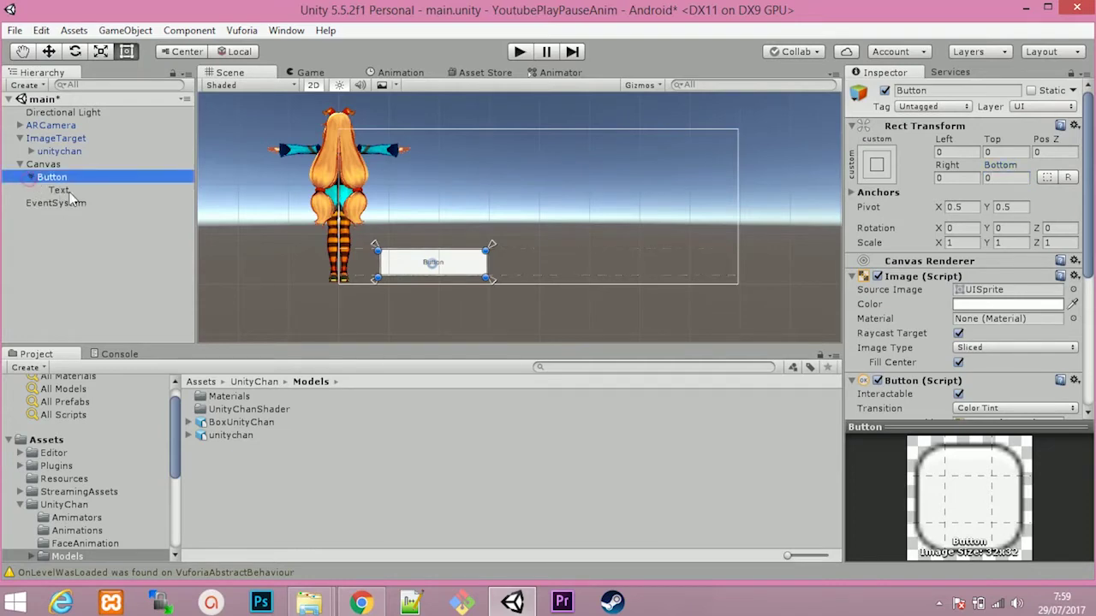
left_click(58, 189)
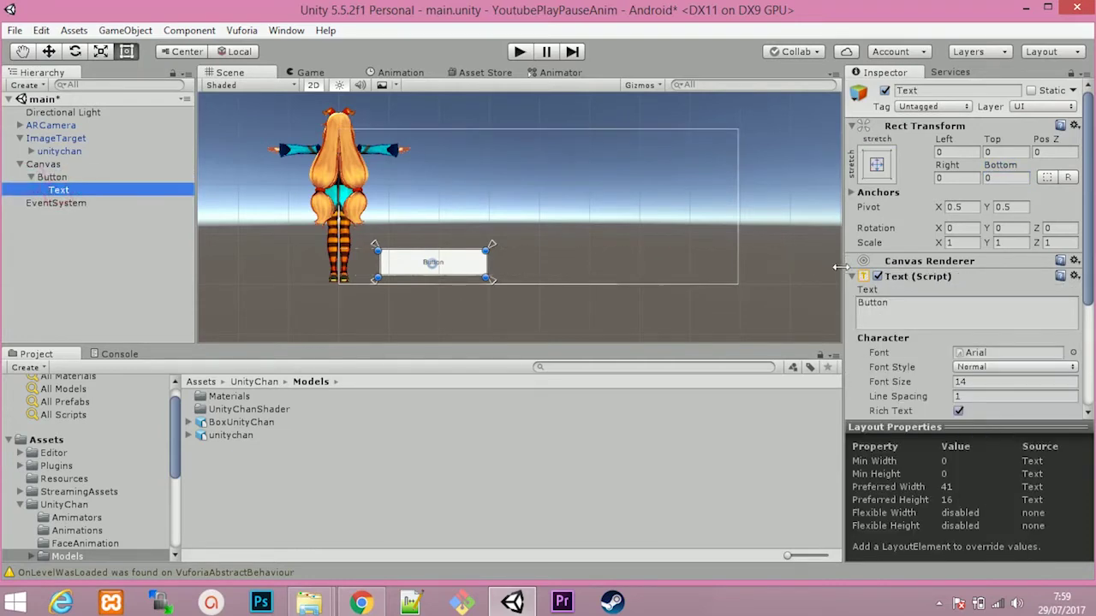
left_click(864, 311)
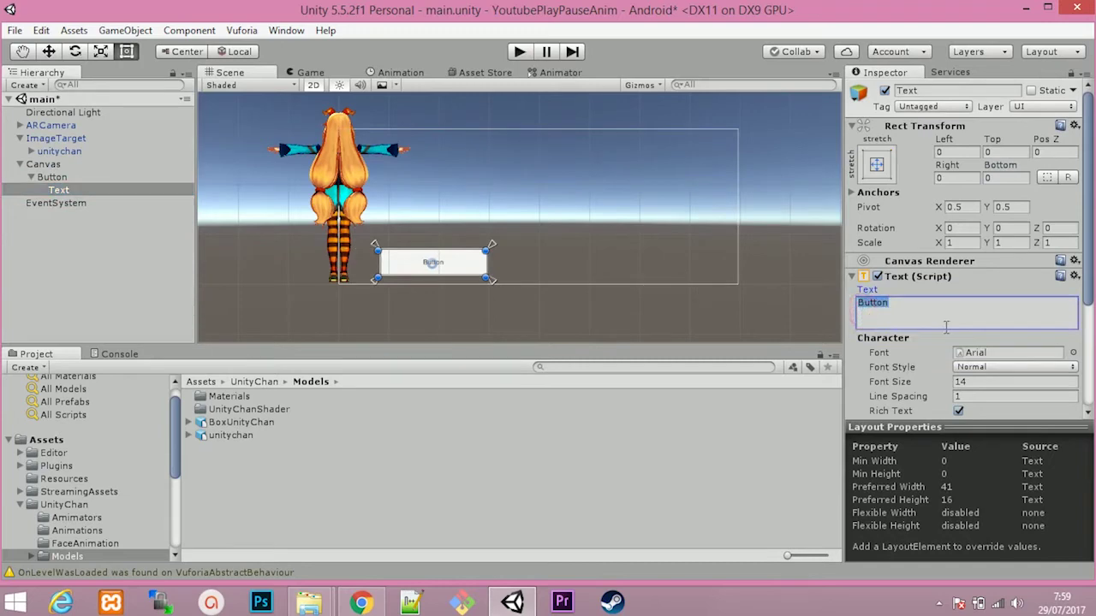
type("PLAY")
left_click(50, 166)
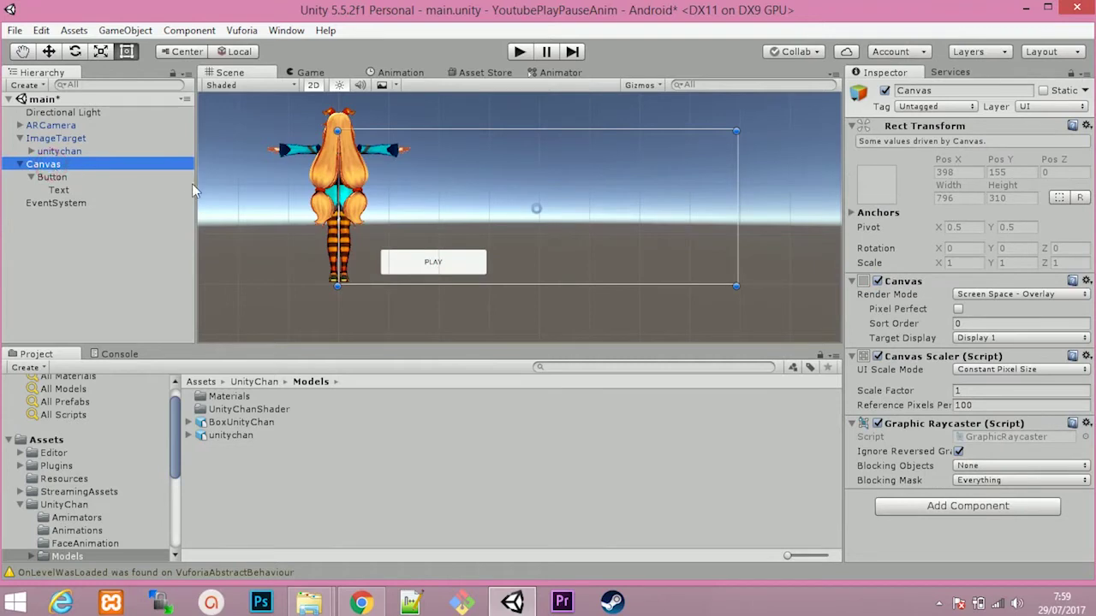
Duplicate the Button and rename the copy ButtonPause
right_click(52, 178)
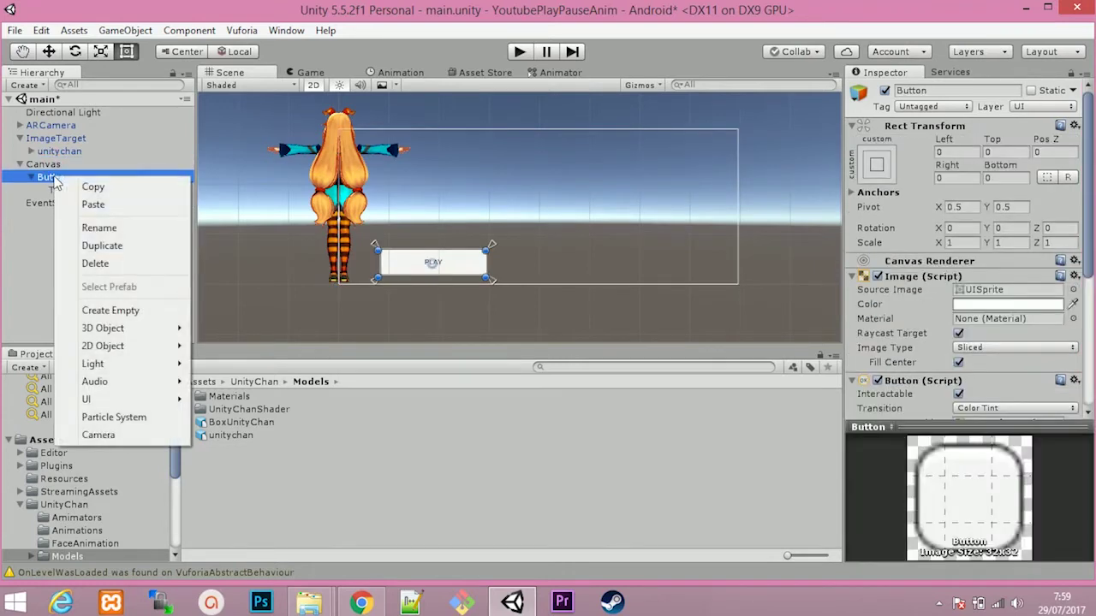
left_click(117, 250)
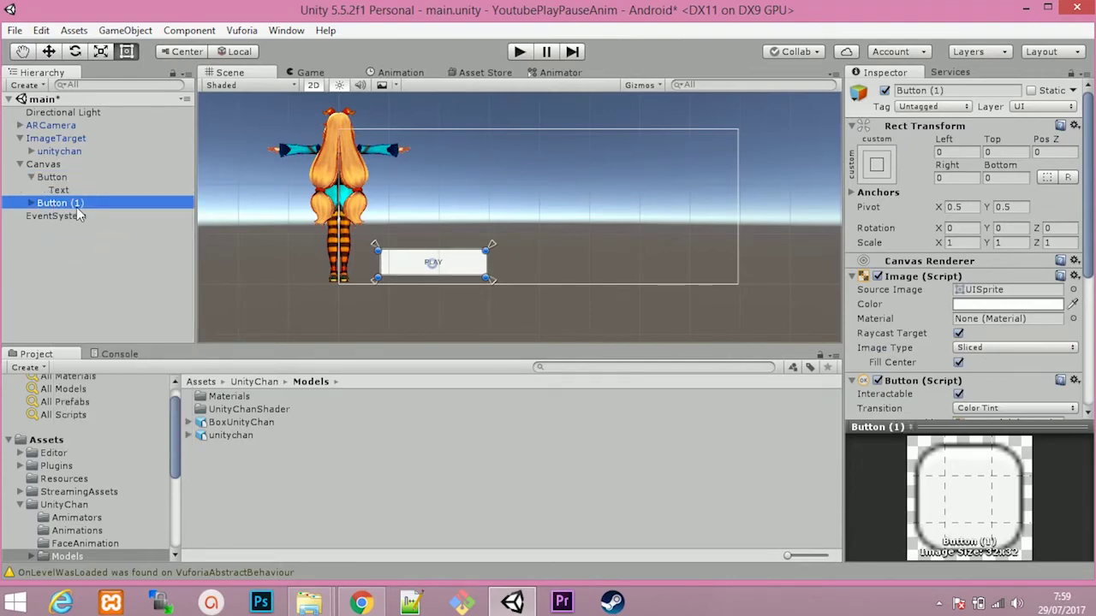
left_click(77, 206)
right_click(77, 207)
left_click(86, 206)
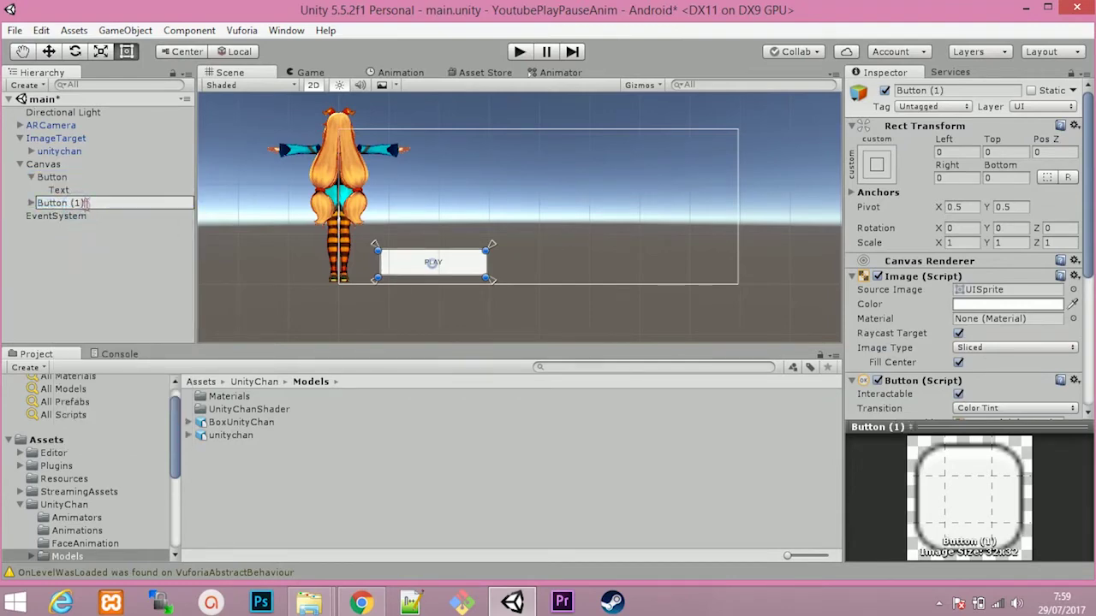
key("BackSpace")
type("Pause")
key("Return")
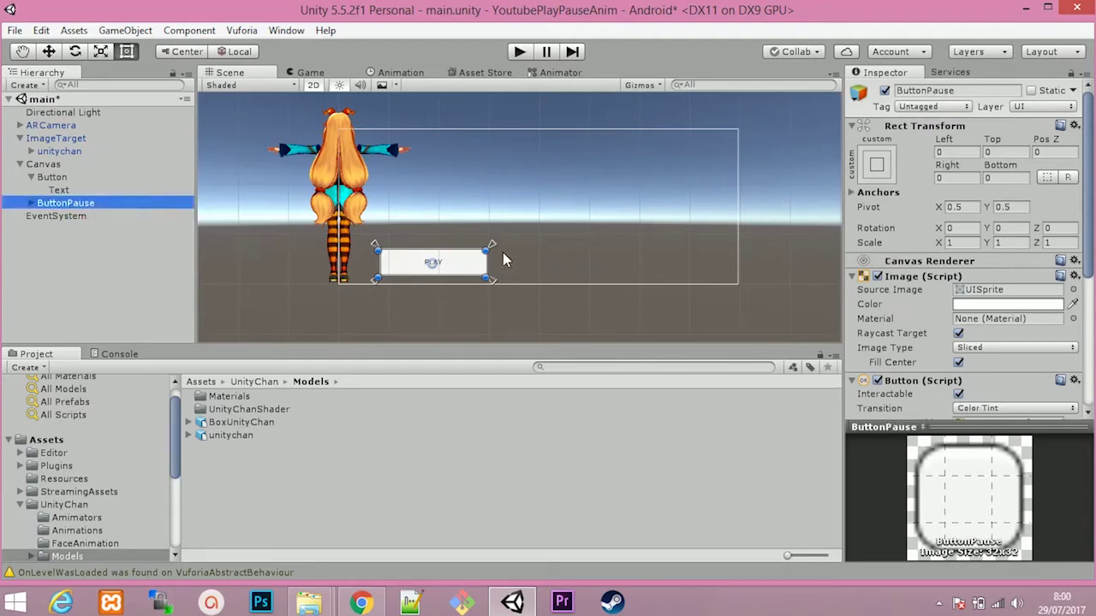
Move ButtonPause's anchors to the right of the PLAY button
left_click_drag(485, 249, 505, 243)
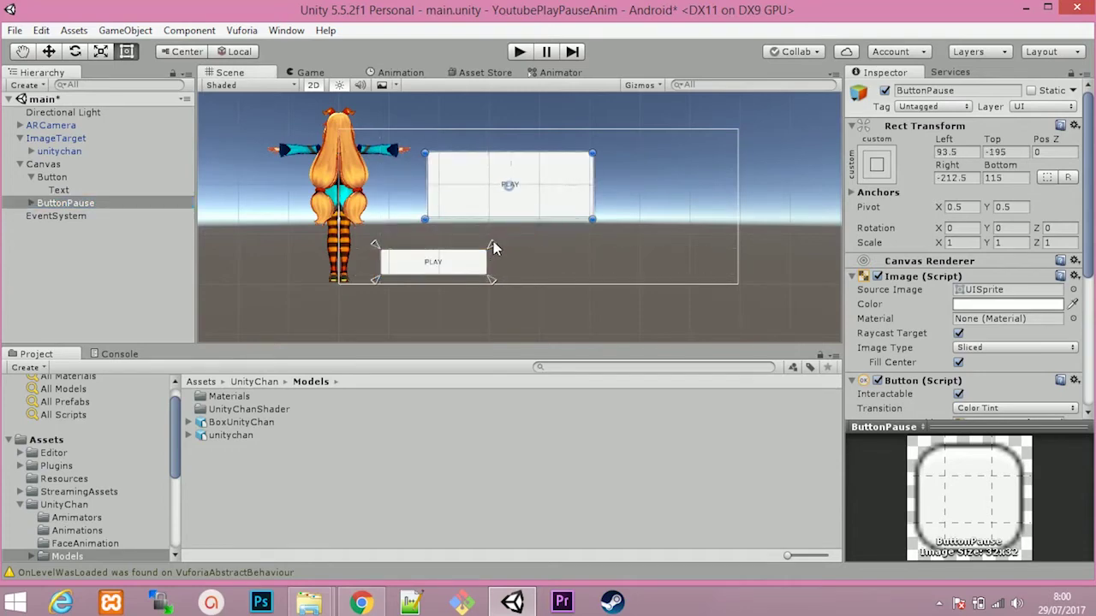
left_click_drag(494, 247, 695, 247)
left_click(536, 189)
left_click_drag(379, 250, 584, 249)
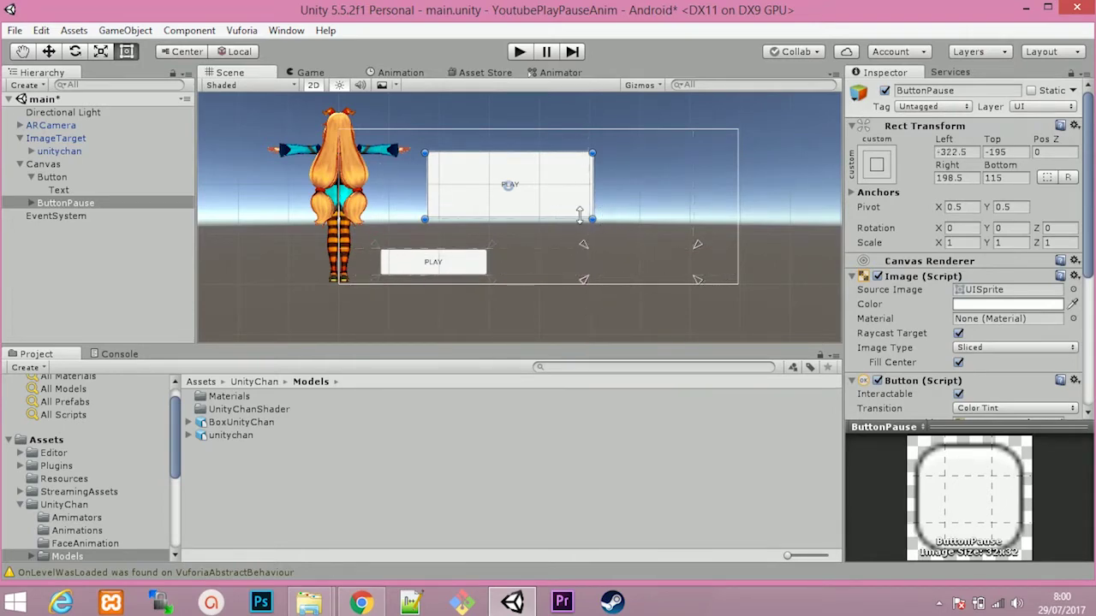
Set ButtonPause's Left, Top, Right and Bottom offsets to 0
left_click(947, 152)
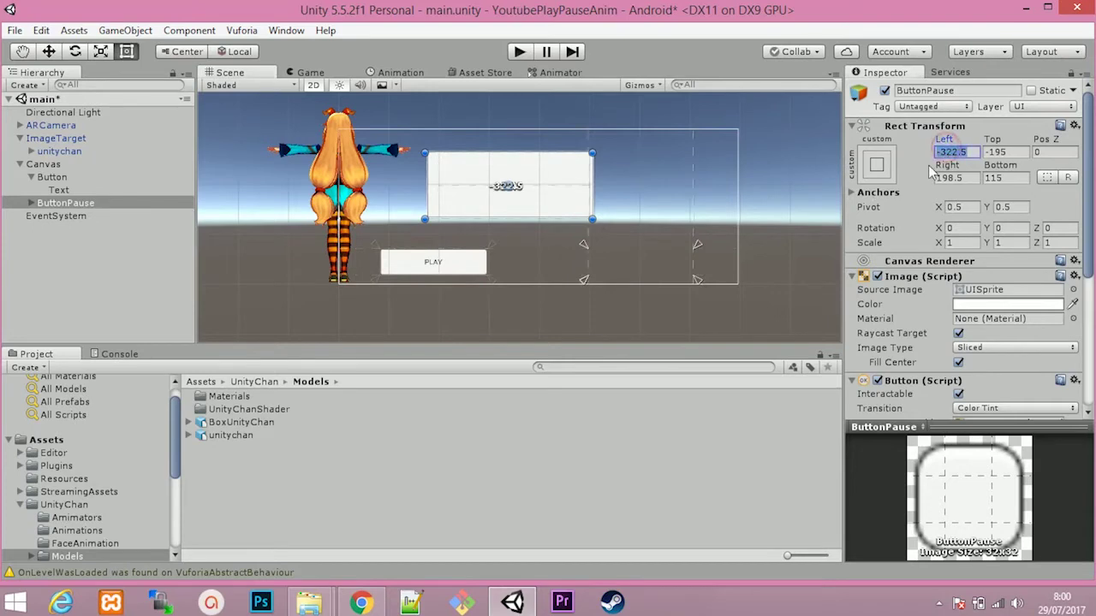
type("0")
key("Tab")
type("0")
key("Tab")
key("Tab")
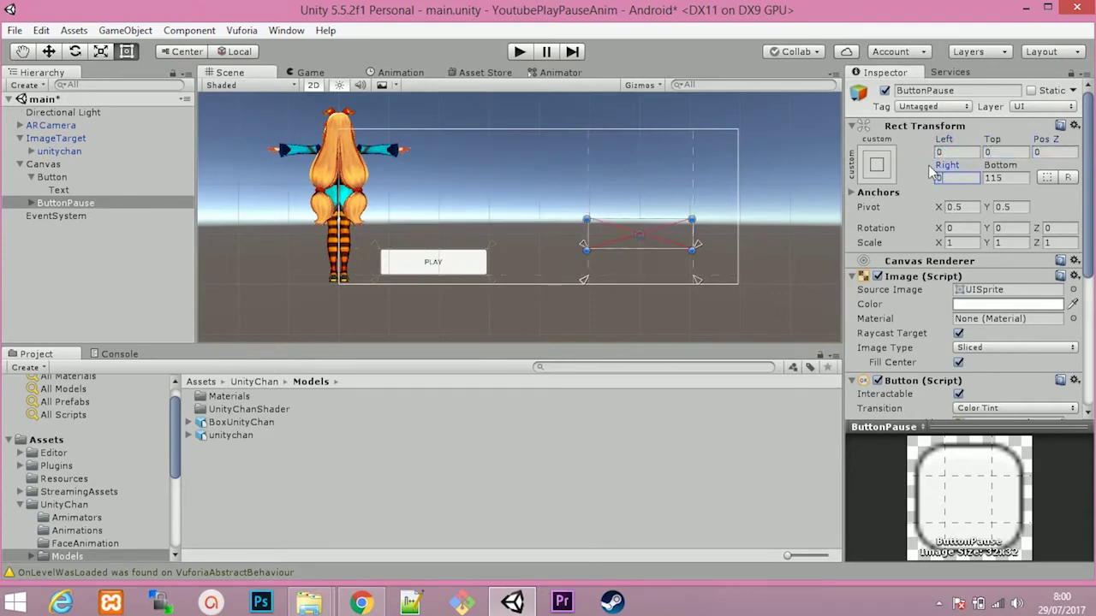
type("0\t0")
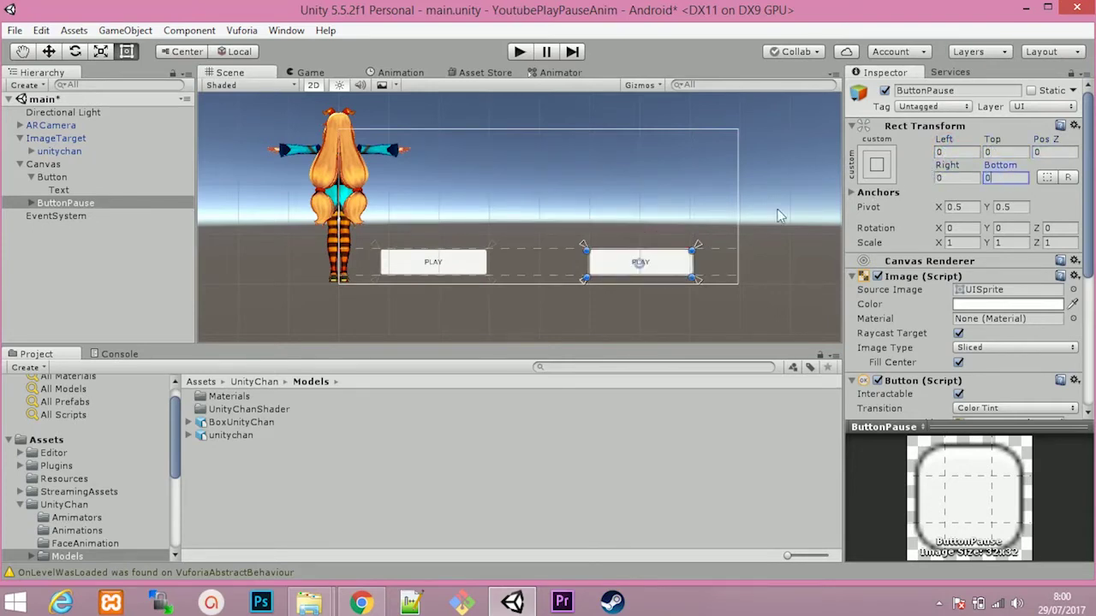
Change ButtonPause's Text label from PLAY to PAUSE and save the scene with Ctrl+S
left_click(38, 203)
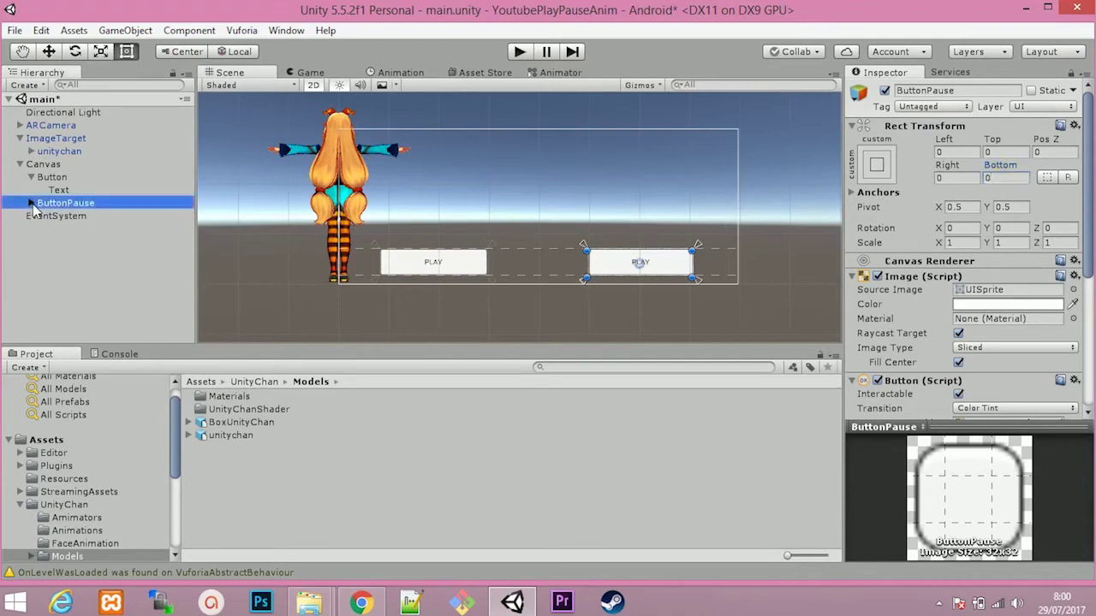
left_click(31, 203)
left_click(31, 176)
left_click(75, 203)
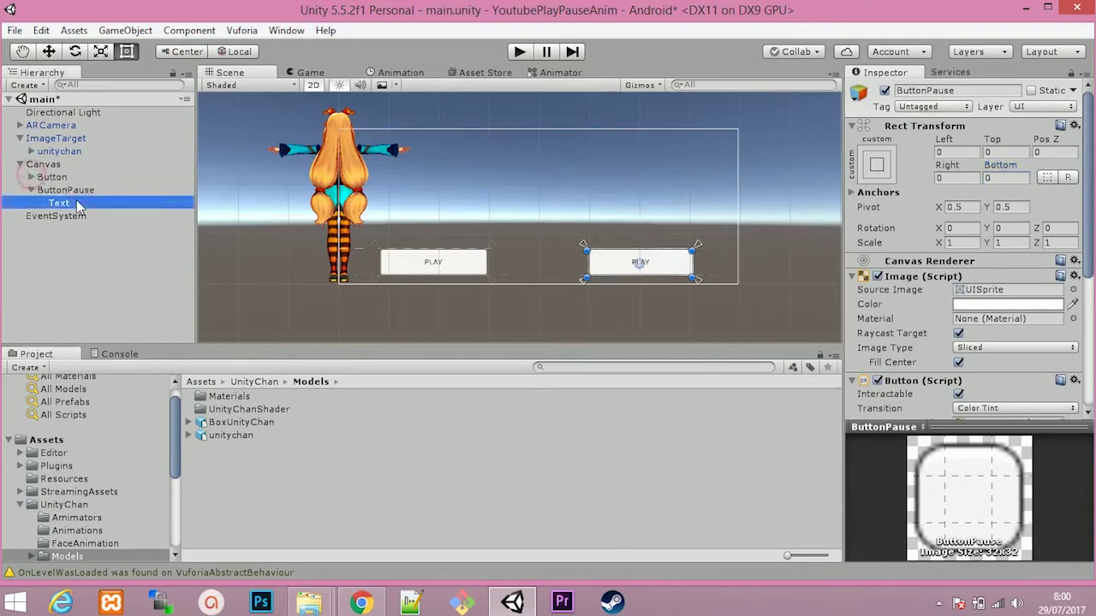
left_click(868, 302)
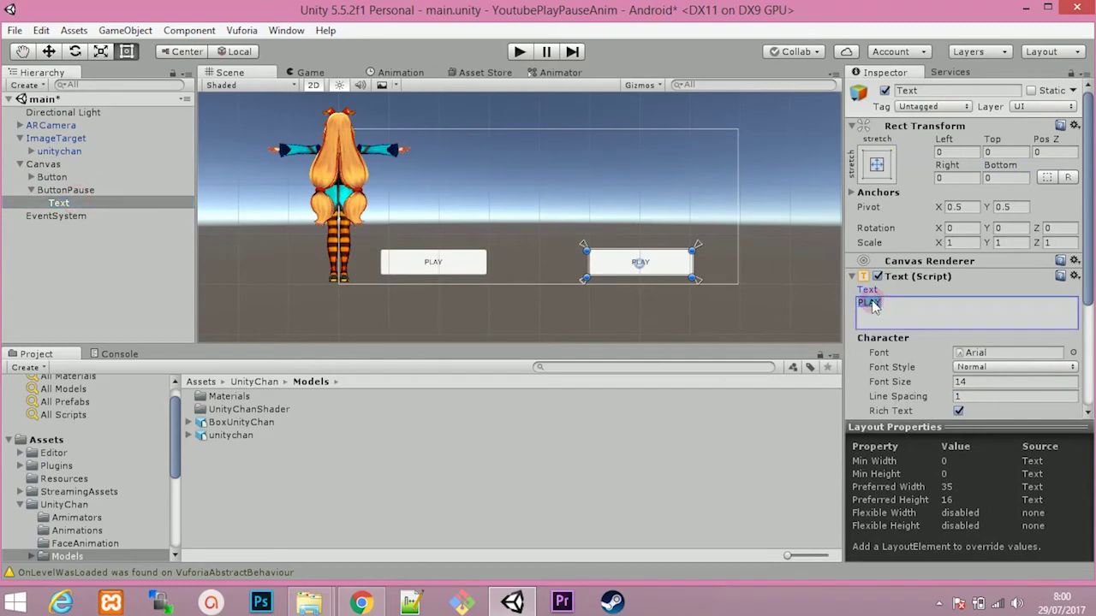
type("PAUSE")
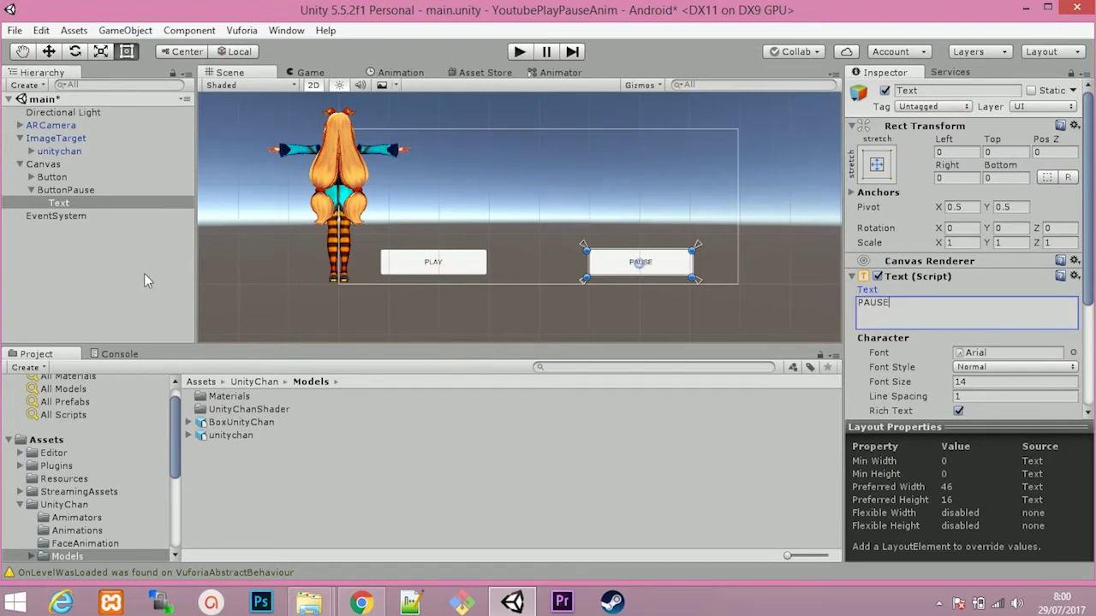
key("ctrl+s")
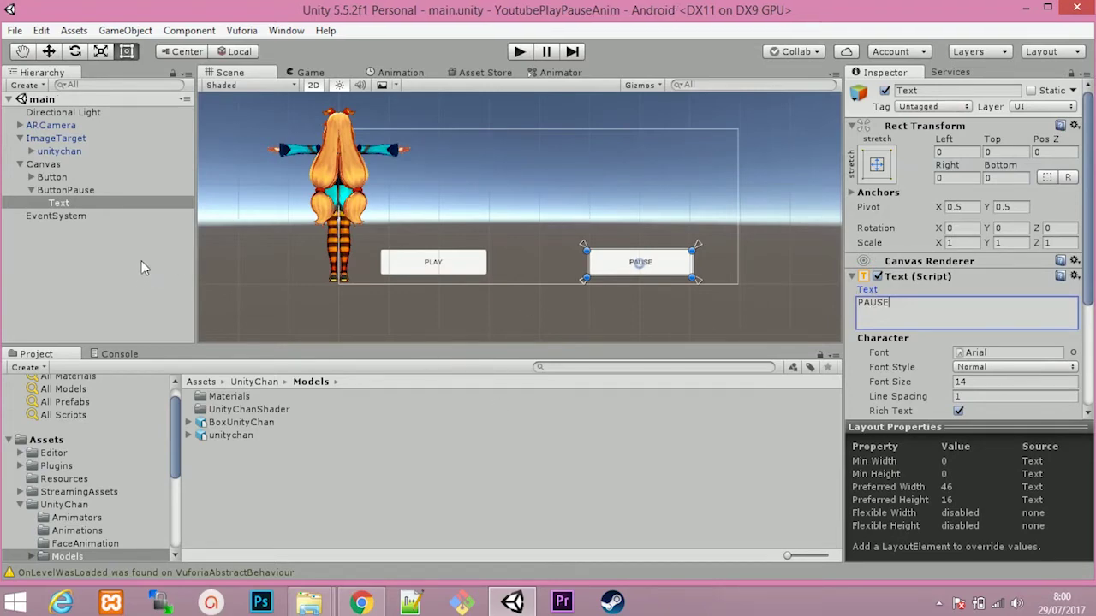
left_click(31, 190)
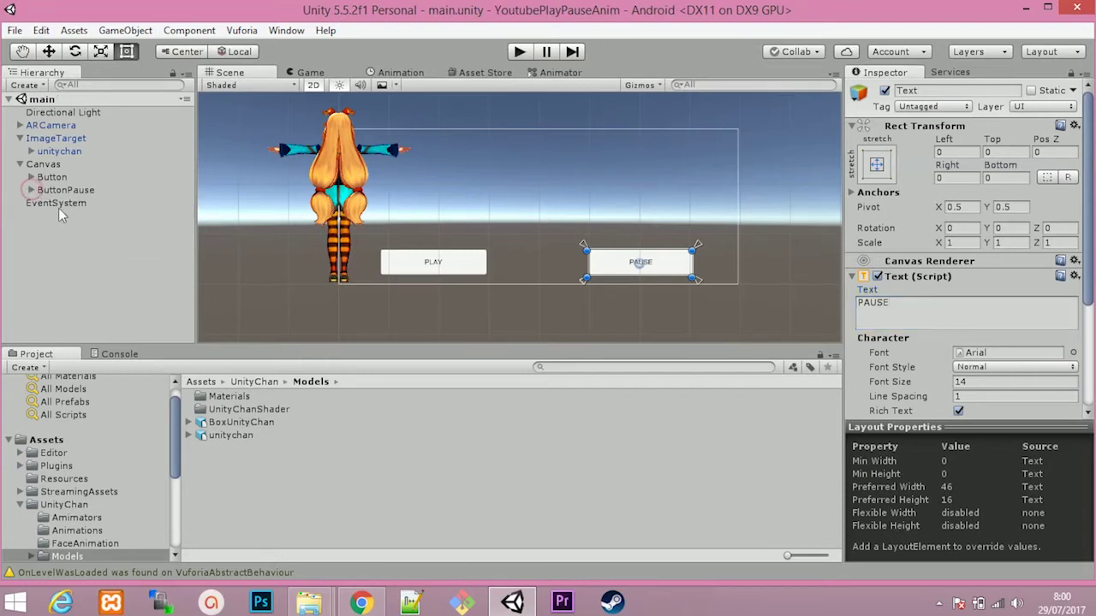
left_click(519, 52)
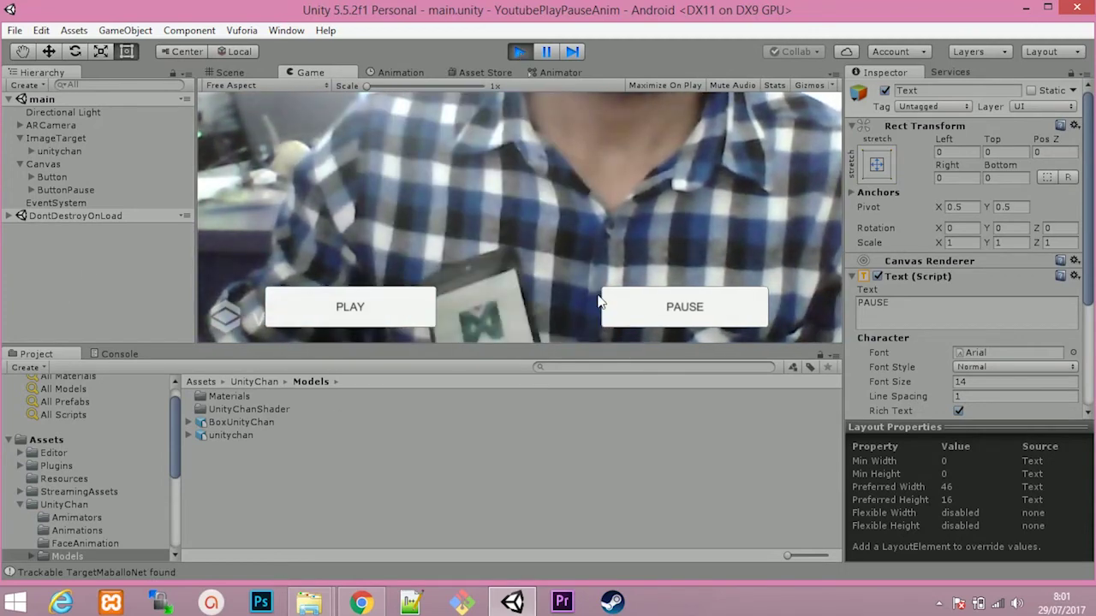
left_click(516, 57)
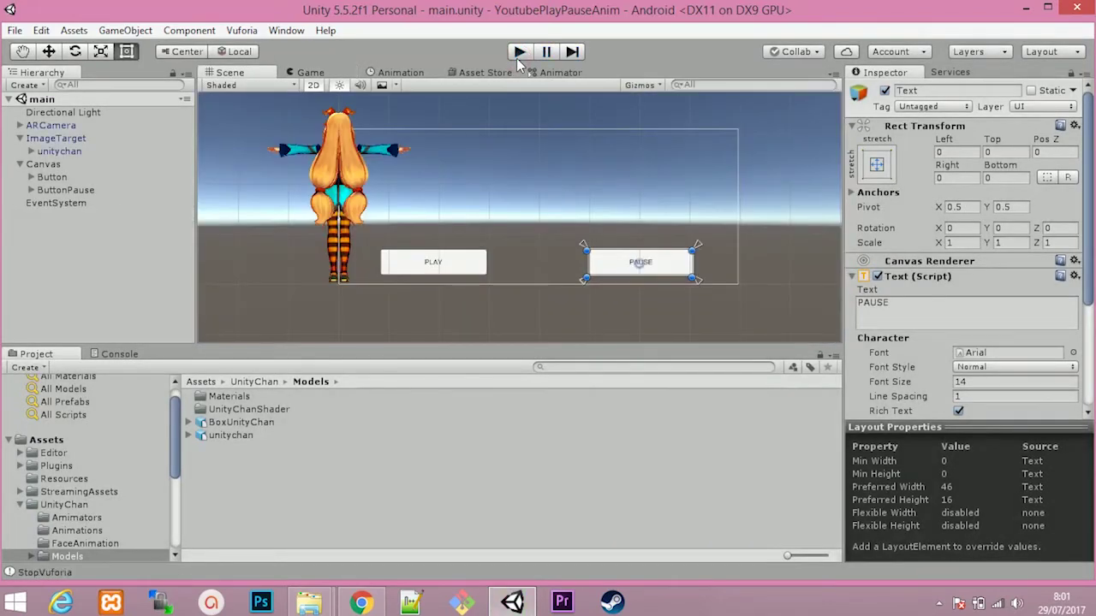
Locate DefaultTrackableEventHandler from ImageTarget's component and open it in MonoDevelop
left_click(75, 139)
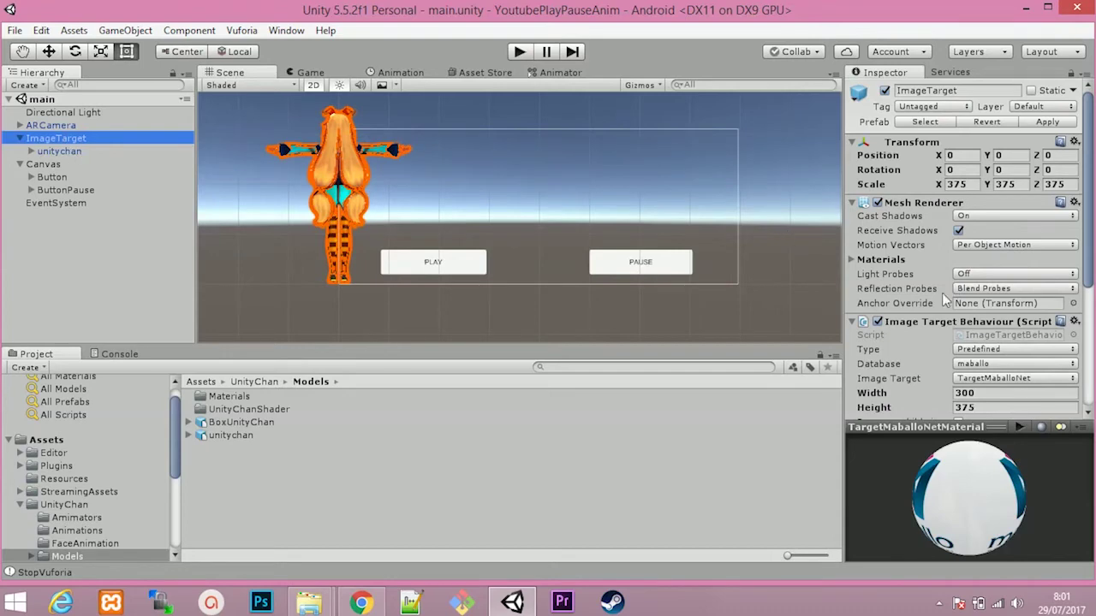
scroll(945, 297, "down", 5)
scroll(976, 305, "down", 1)
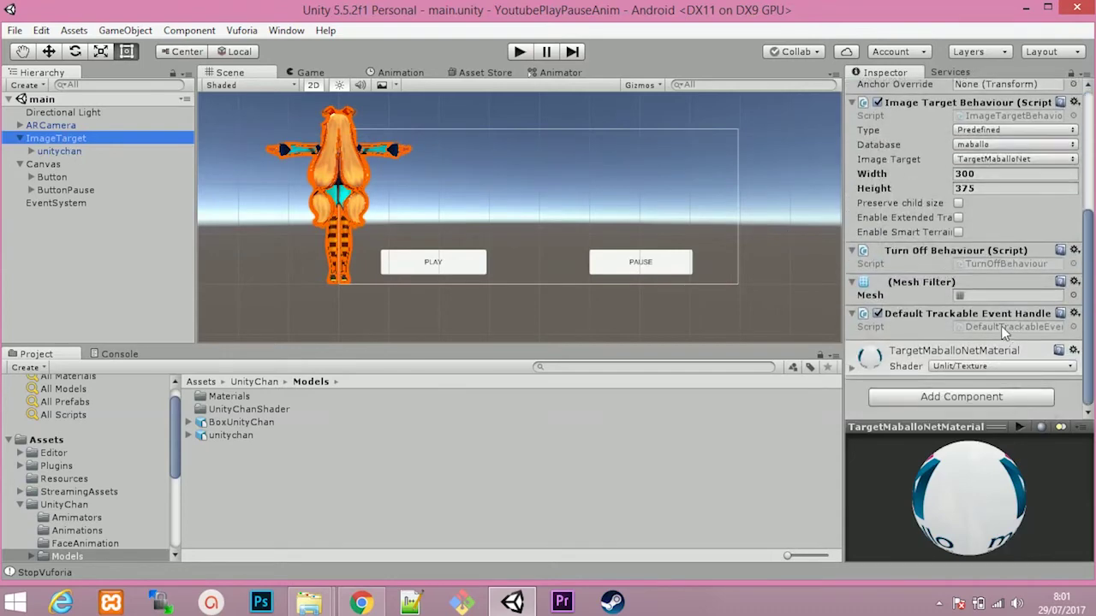
left_click(1011, 329)
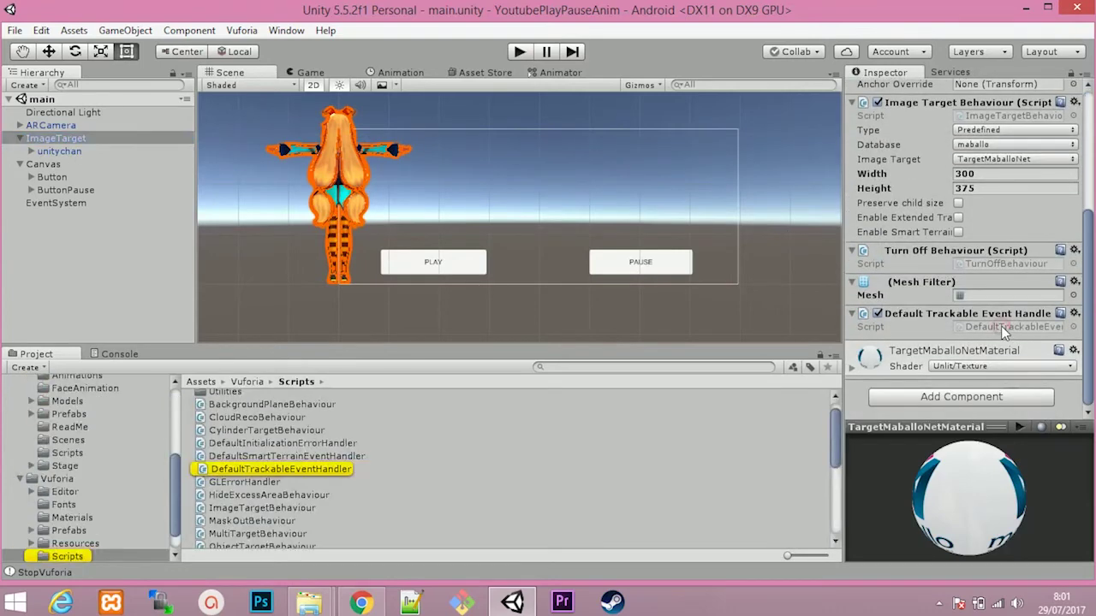
left_click(327, 471)
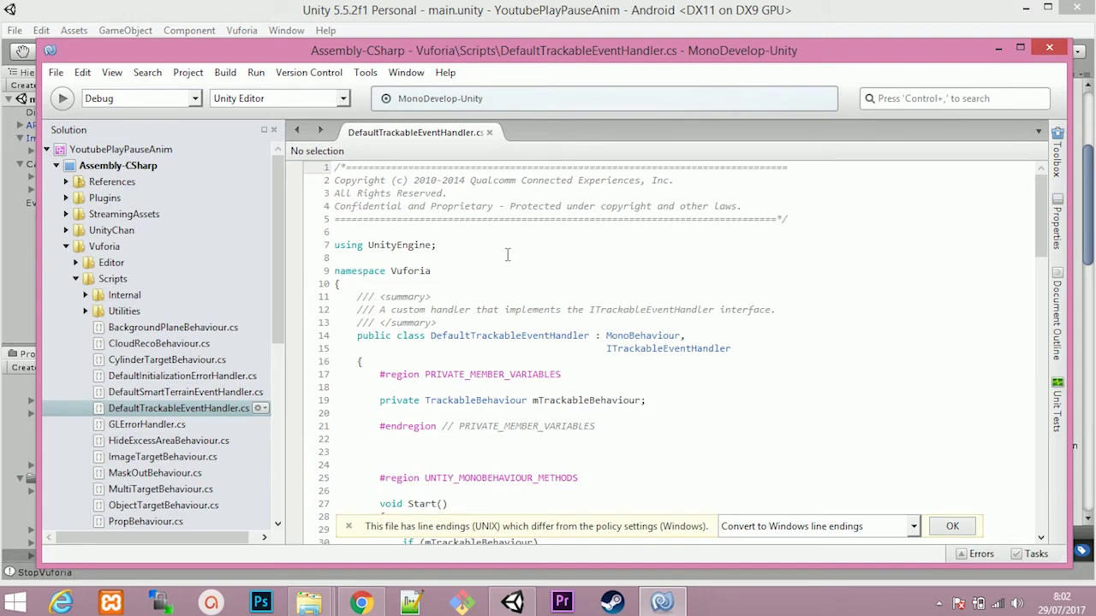
Add 'using UnityEngine.UI;' and a public Transform TheCanvas field to the script
left_click(447, 245)
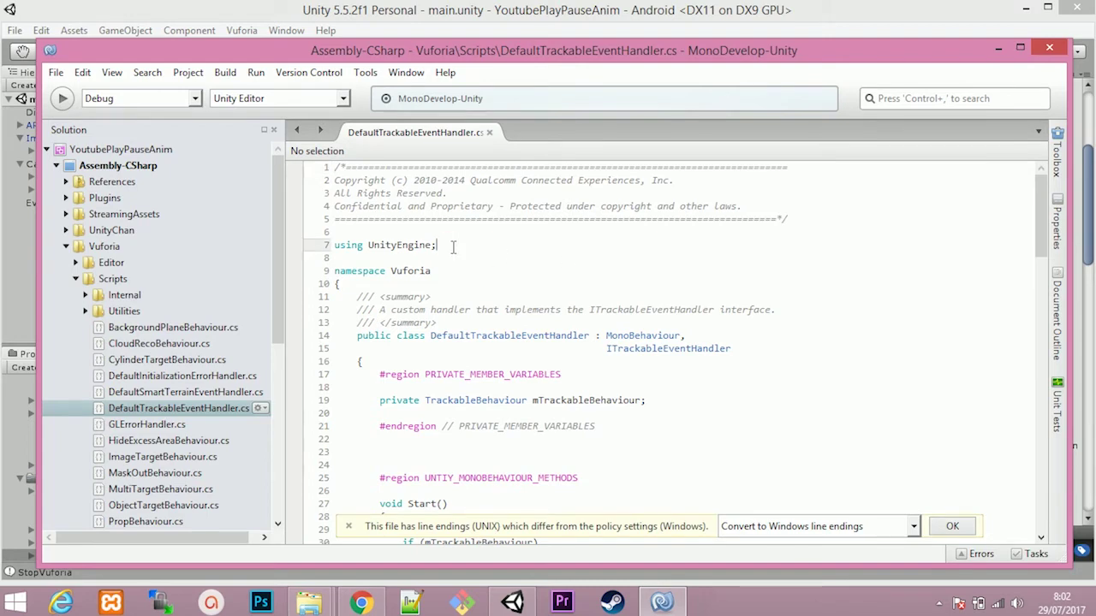
key("Return")
type("using Unity")
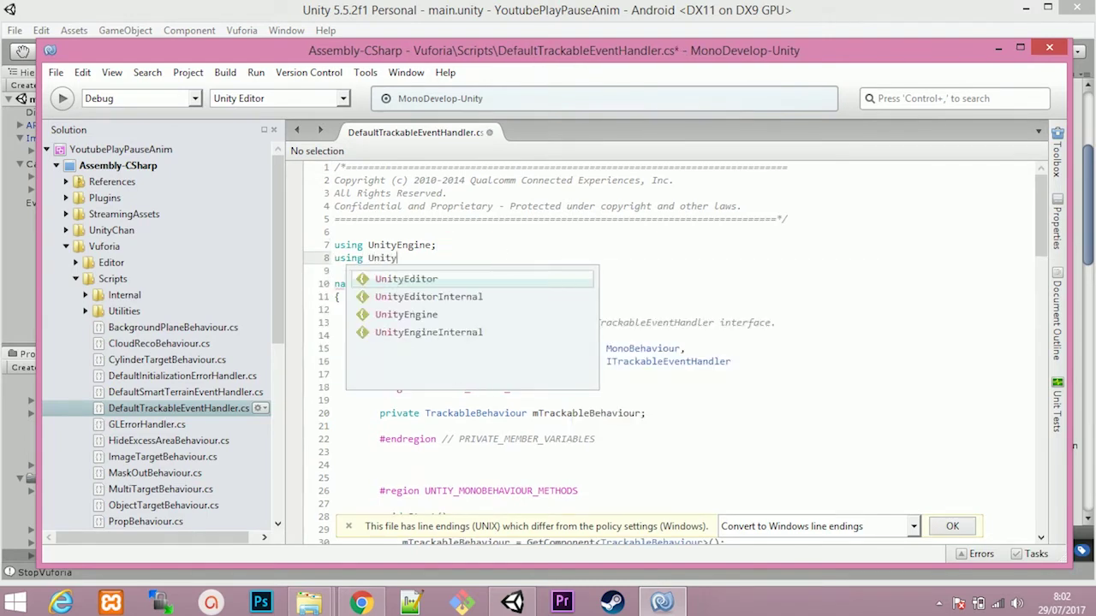
type("Engine.UI;")
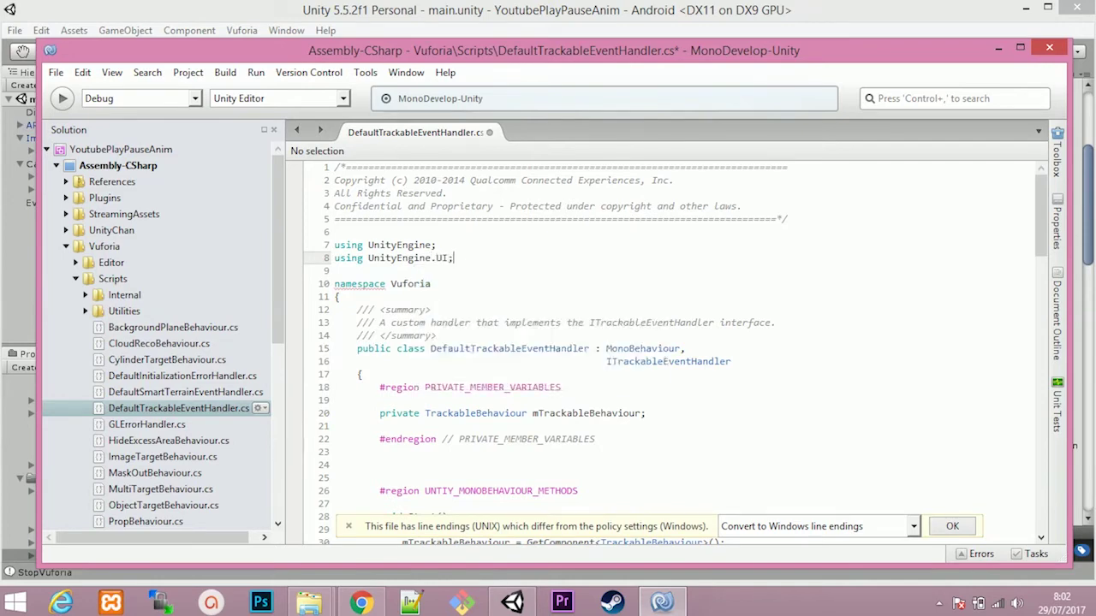
scroll(543, 223, "down", 4)
left_click(373, 227)
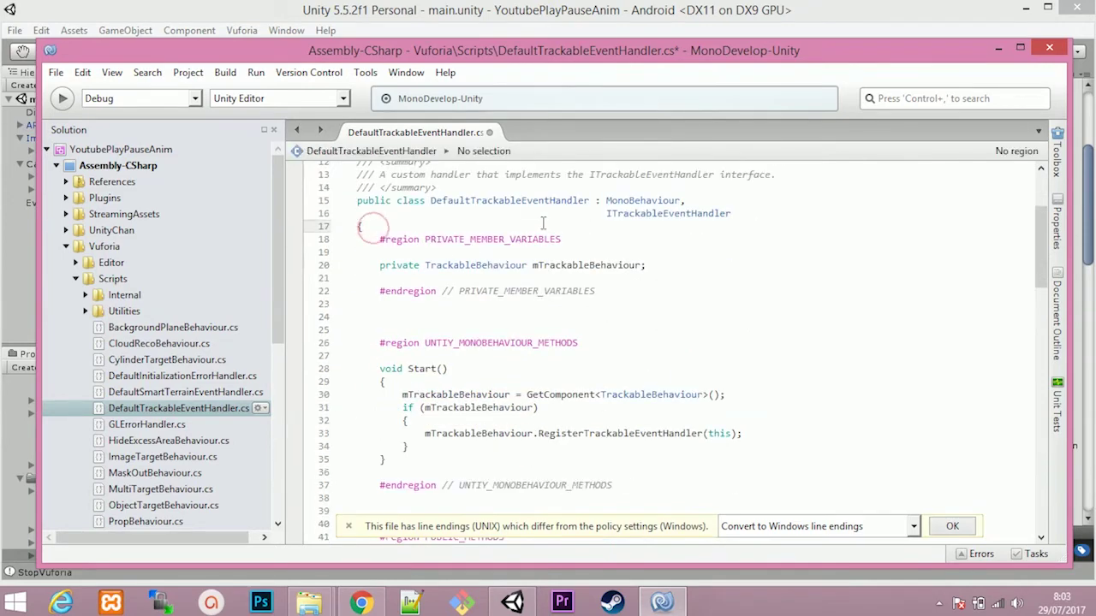
key("Return")
type("public")
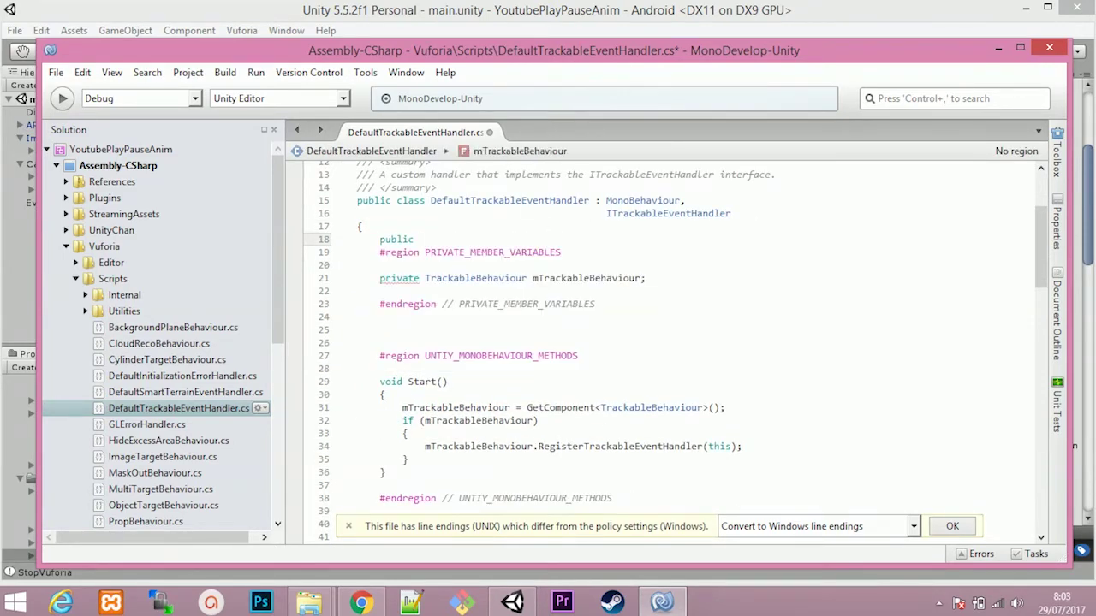
type(" Trans")
key("Return")
type("TheCanvas")
type(";")
key("Return")
Hide the canvas at startup with TheCanvas.gameObject.SetActive(false) in Start
scroll(428, 296, "down", 3)
left_click(457, 383)
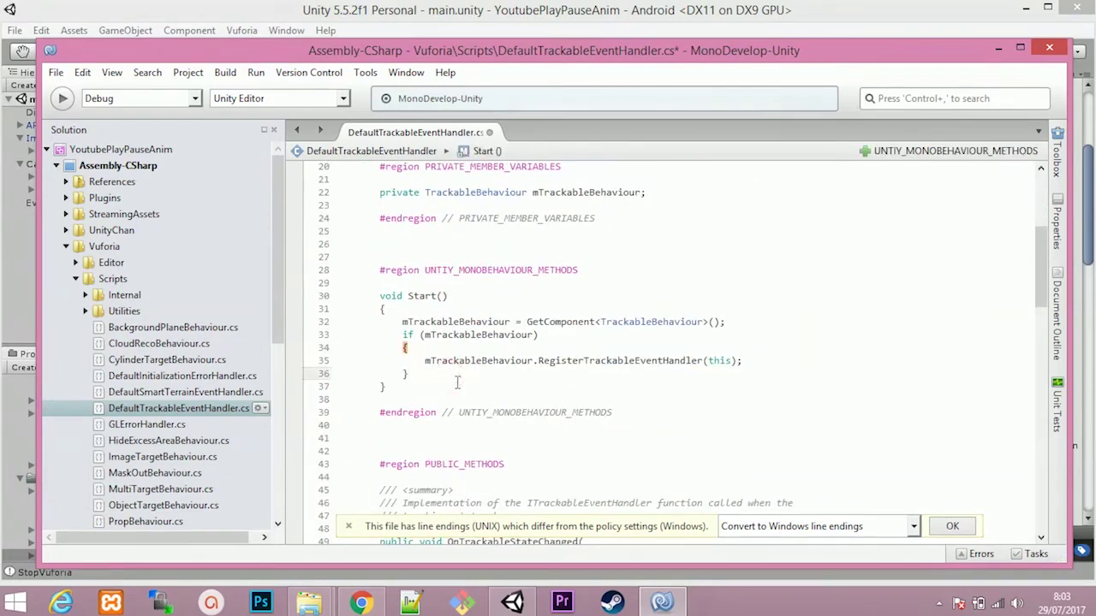
key("Return")
type("The")
key("Return")
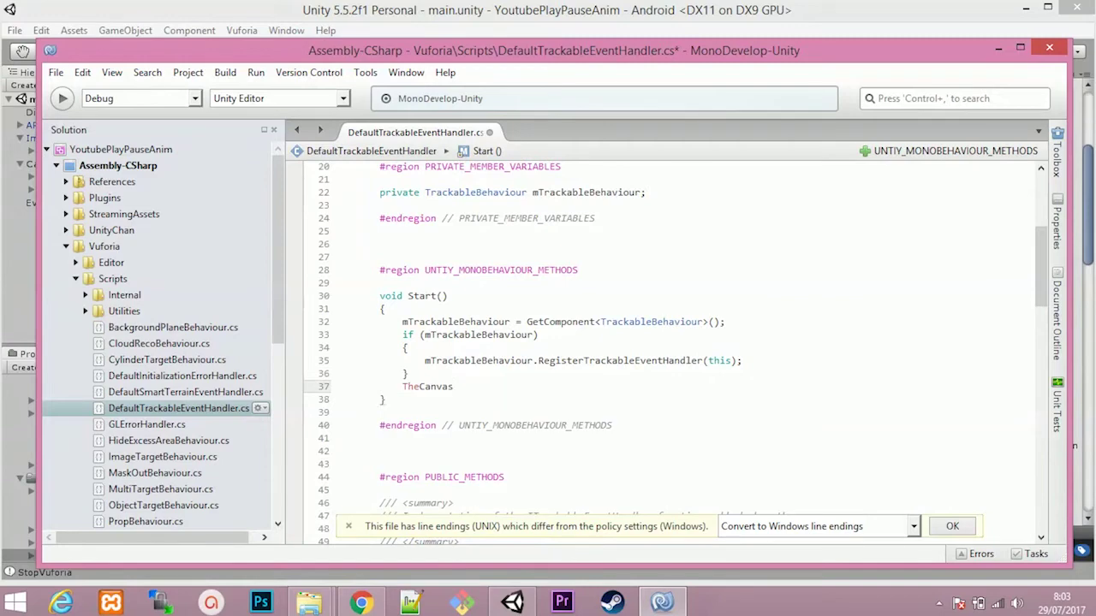
type(".gameObject.Se")
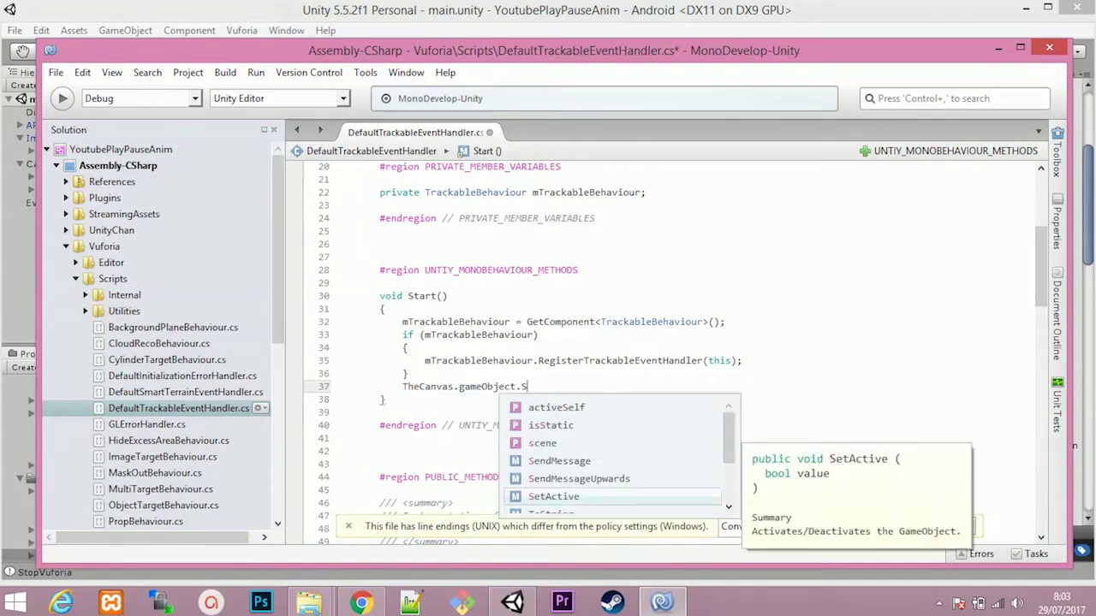
key("Return")
type("false);")
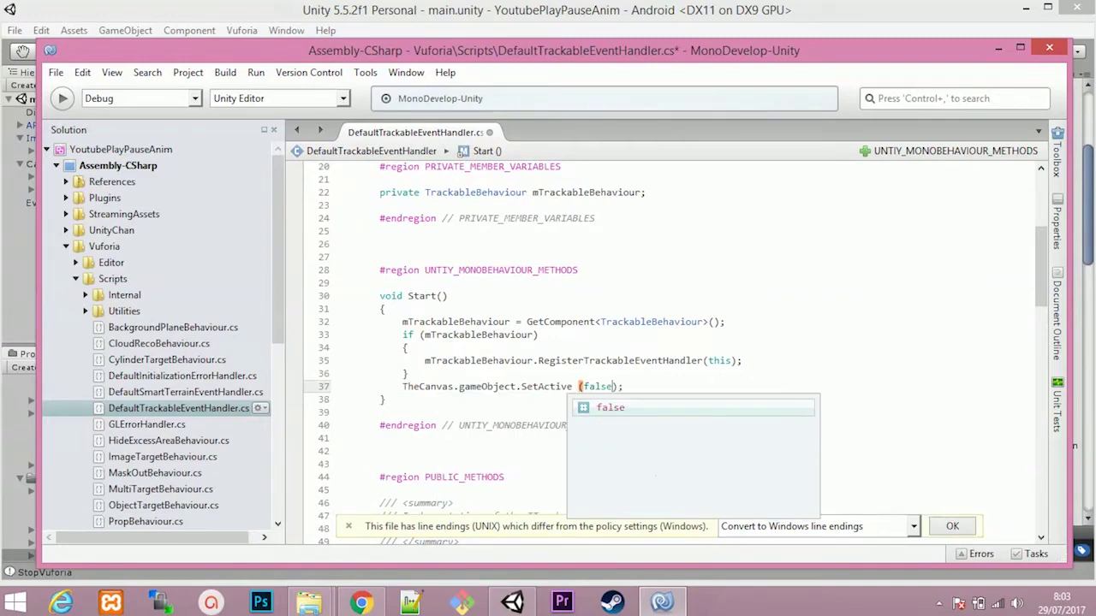
key("Return")
left_click_drag(399, 386, 623, 386)
left_click(420, 295)
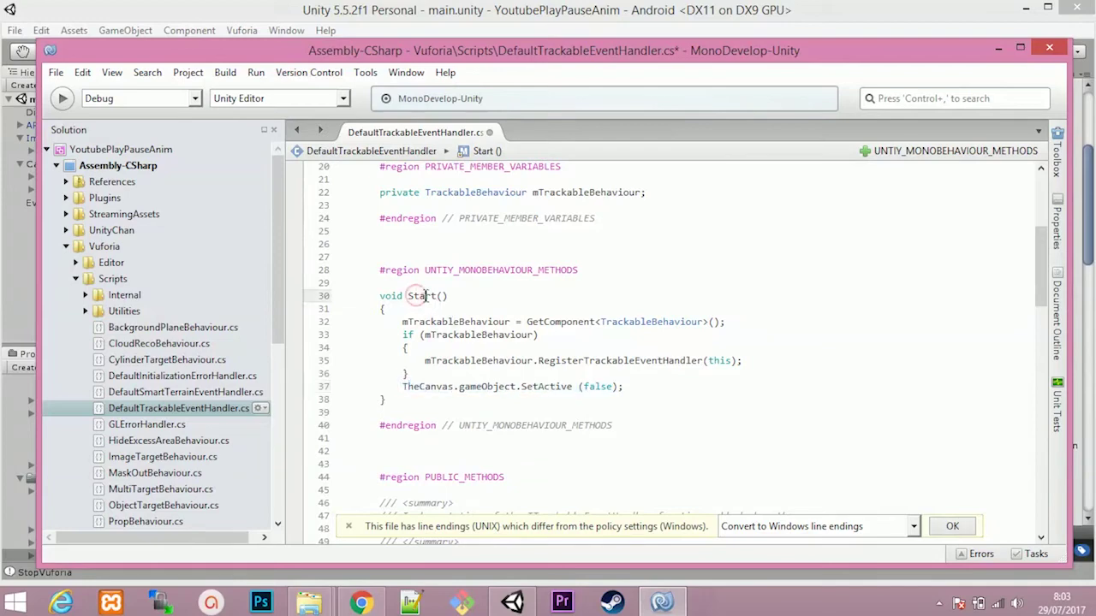
Add TheCanvas.gameObject.SetActive(true) after the found log line in OnTrackingFound
scroll(480, 300, "down", 3)
scroll(505, 304, "down", 9)
scroll(515, 305, "down", 1)
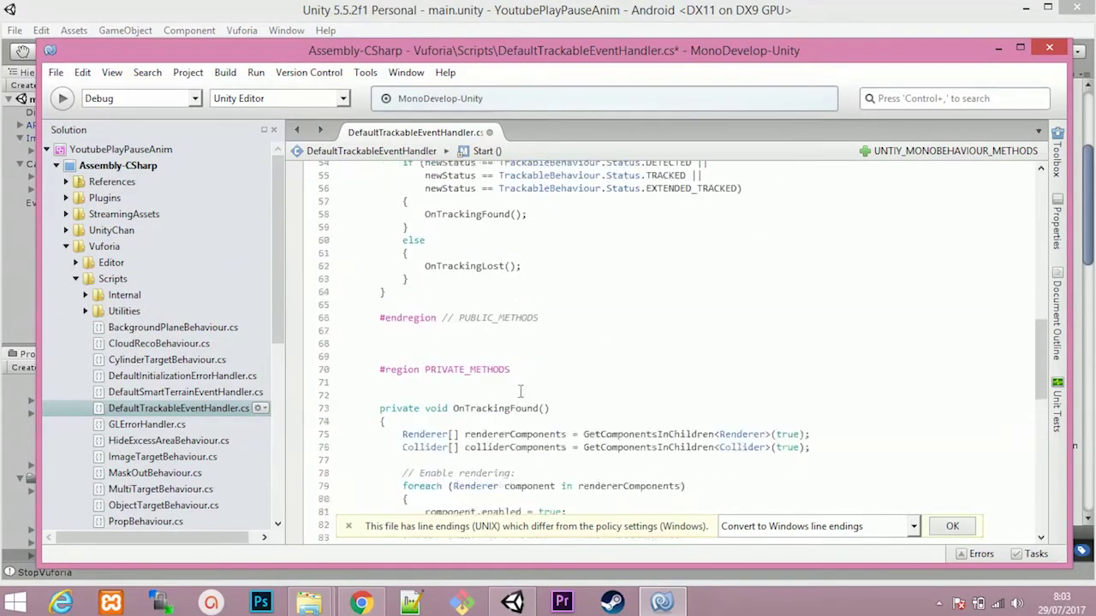
scroll(514, 305, "down", 4)
left_click(814, 430)
key("Return")
key("Return")
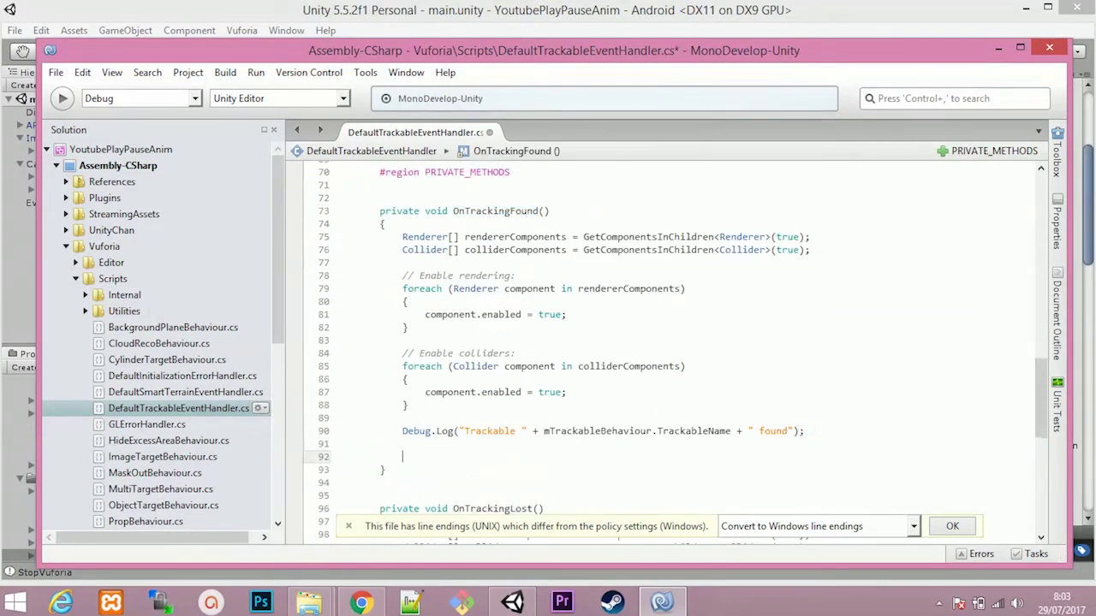
type("TheCanvas.game.")
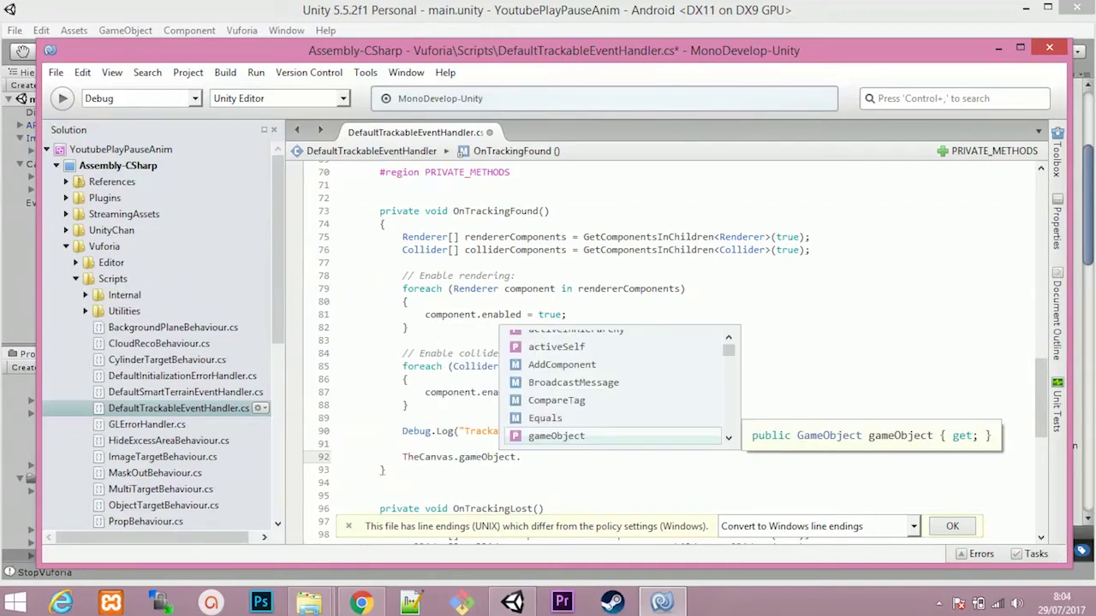
type("s")
key("Return")
type("(true);")
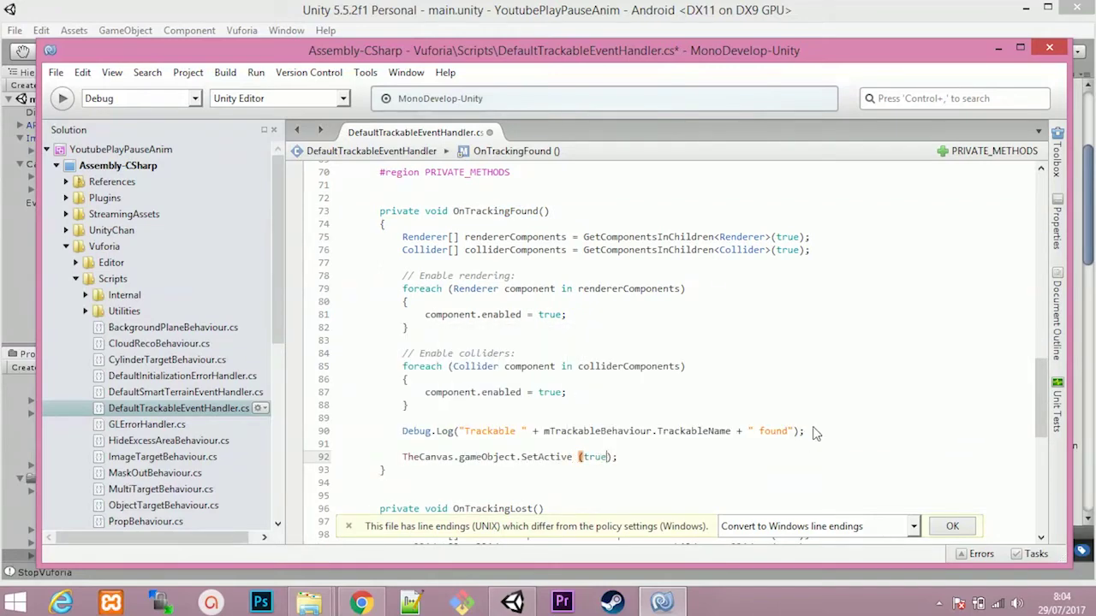
scroll(817, 434, "down", 5)
left_click_drag(402, 259, 628, 261)
key("ctrl+c")
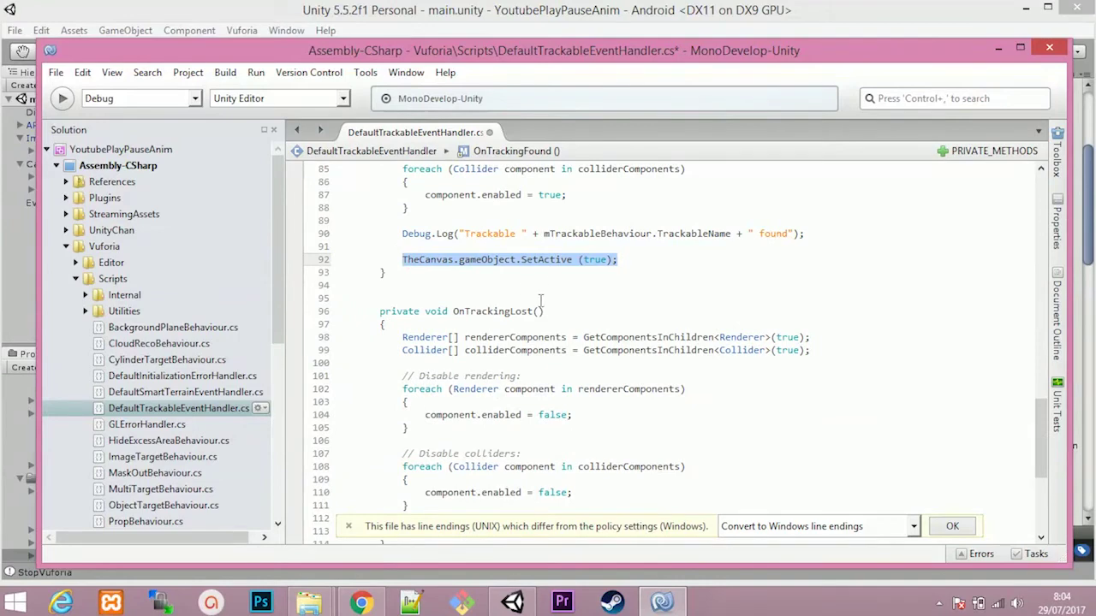
Add TheCanvas.gameObject.SetActive(false) in OnTrackingLost and save the script
scroll(529, 267, "down", 3)
left_click(818, 435)
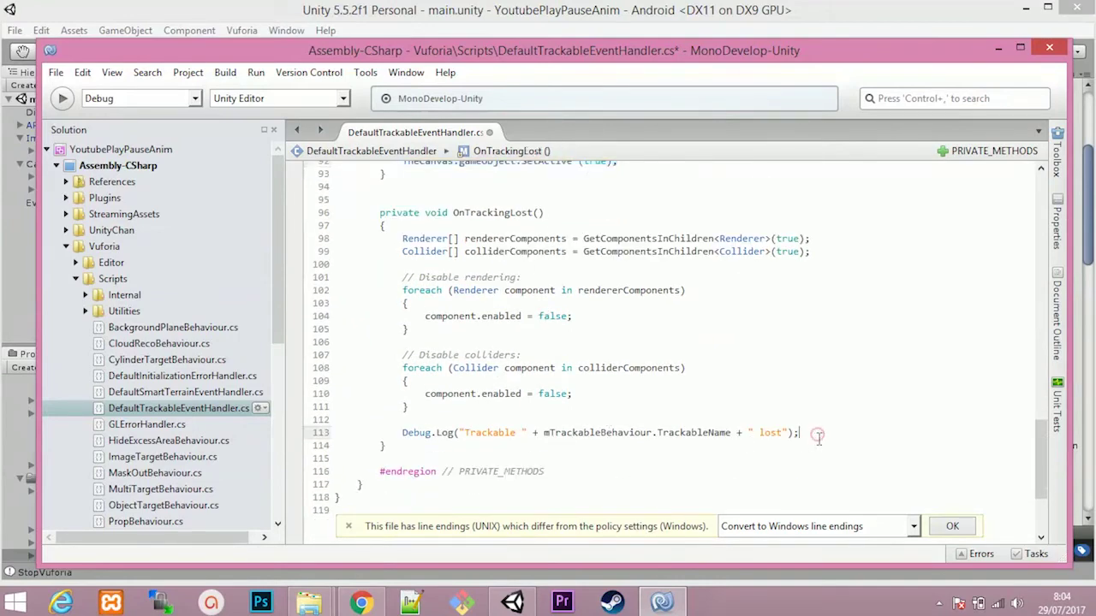
key("Return")
key("Return")
key("ctrl+v")
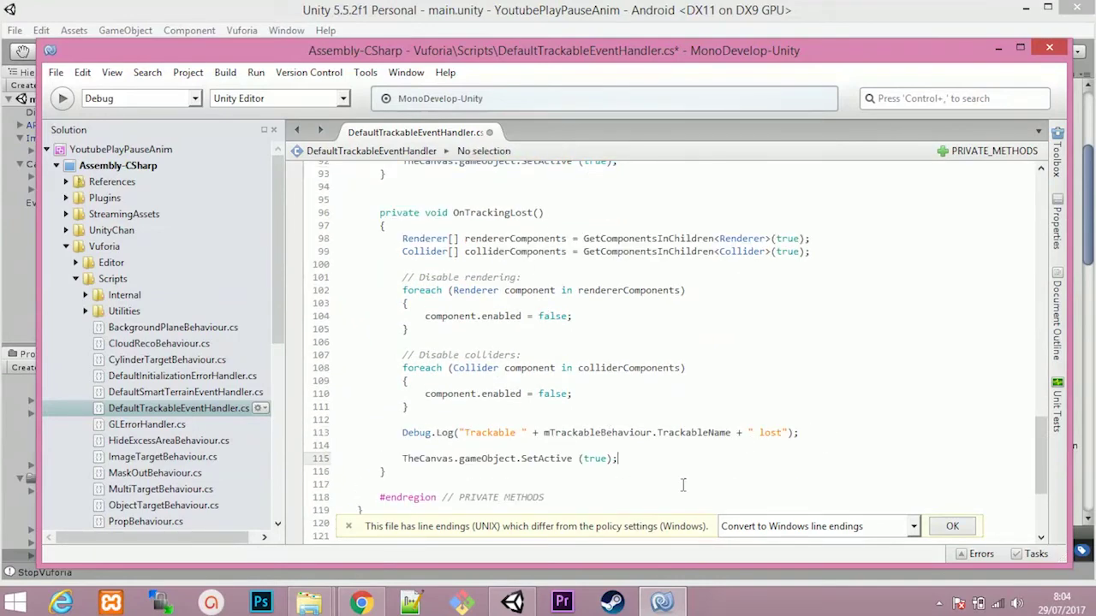
double_click(594, 459)
type("false")
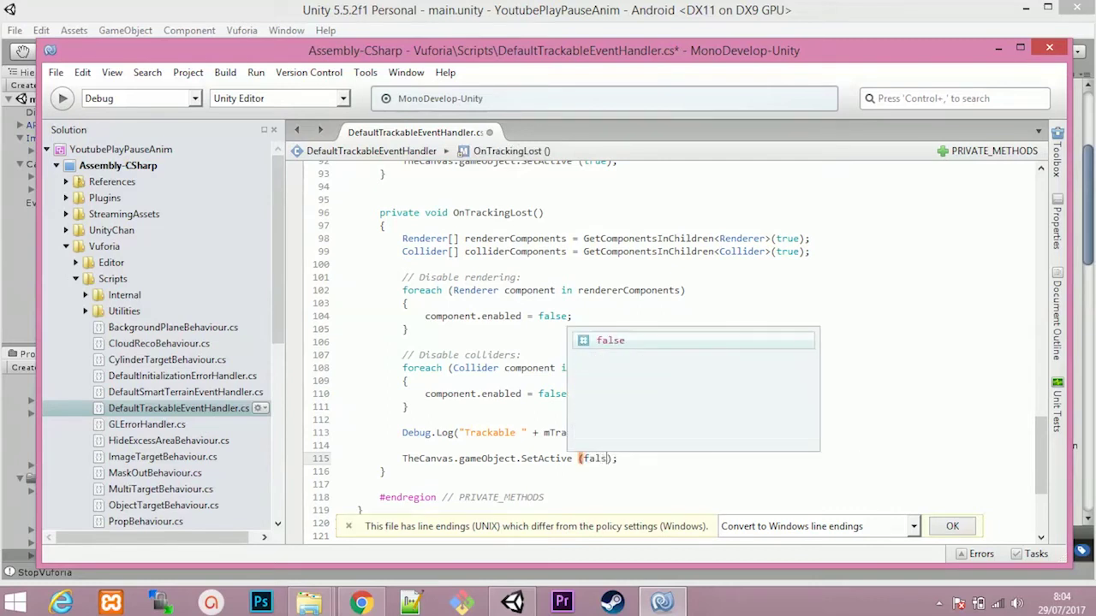
key("Escape")
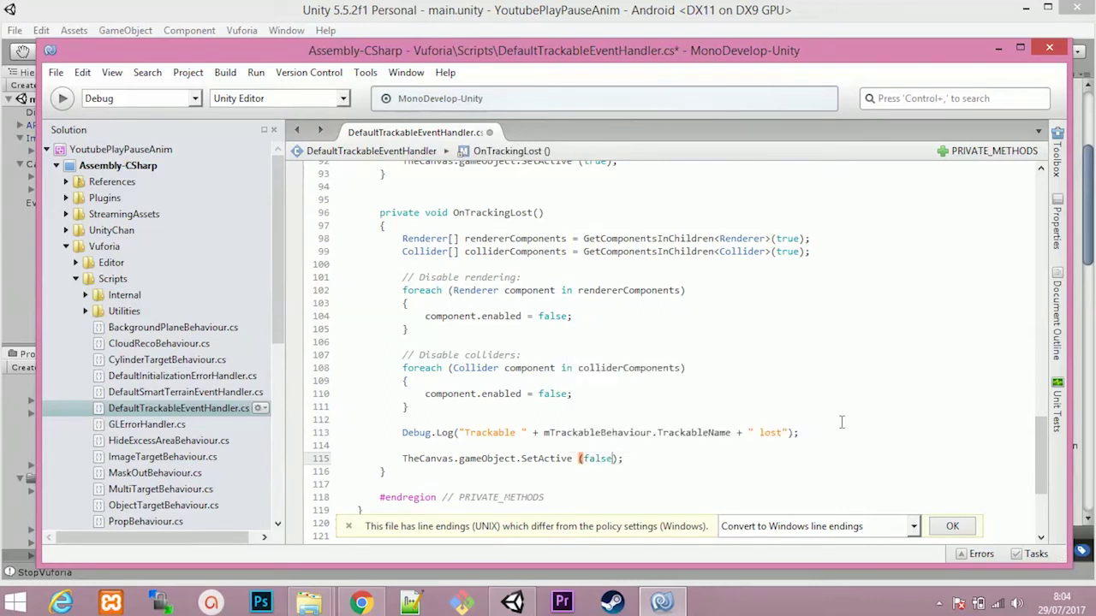
key("ctrl+s")
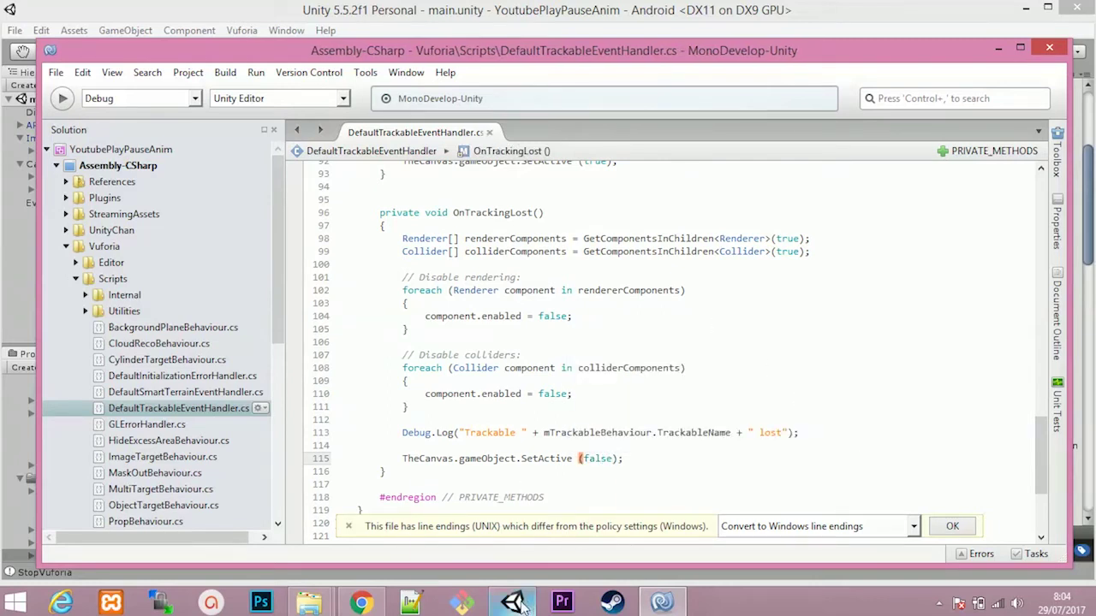
left_click(514, 483)
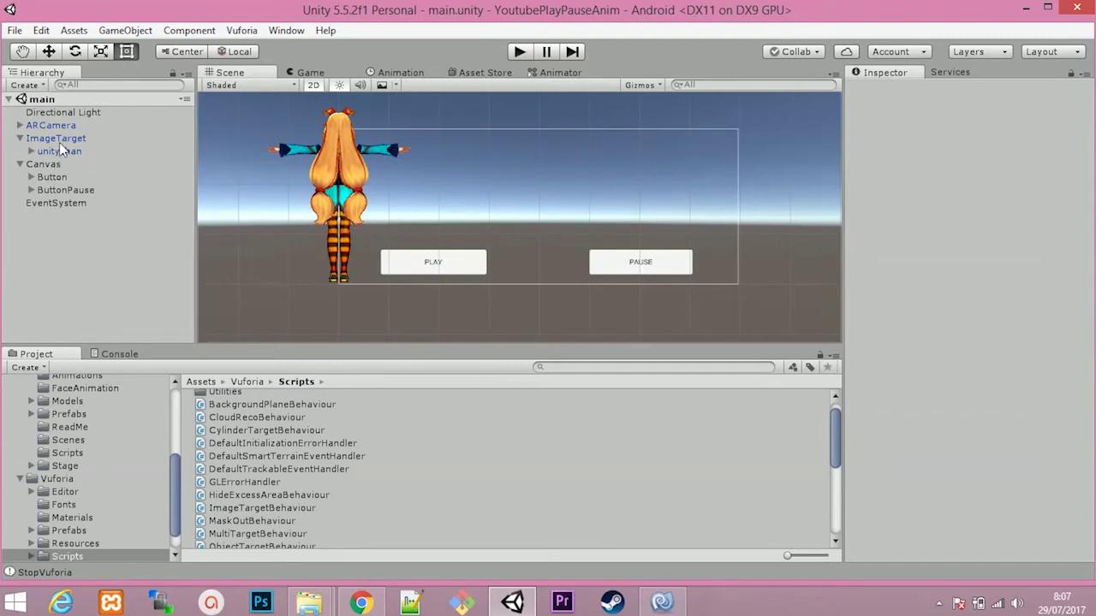
Drag Canvas into ImageTarget's Default Trackable Event Handler 'The Canvas' slot, then save the scene
left_click(59, 142)
scroll(989, 257, "down", 4)
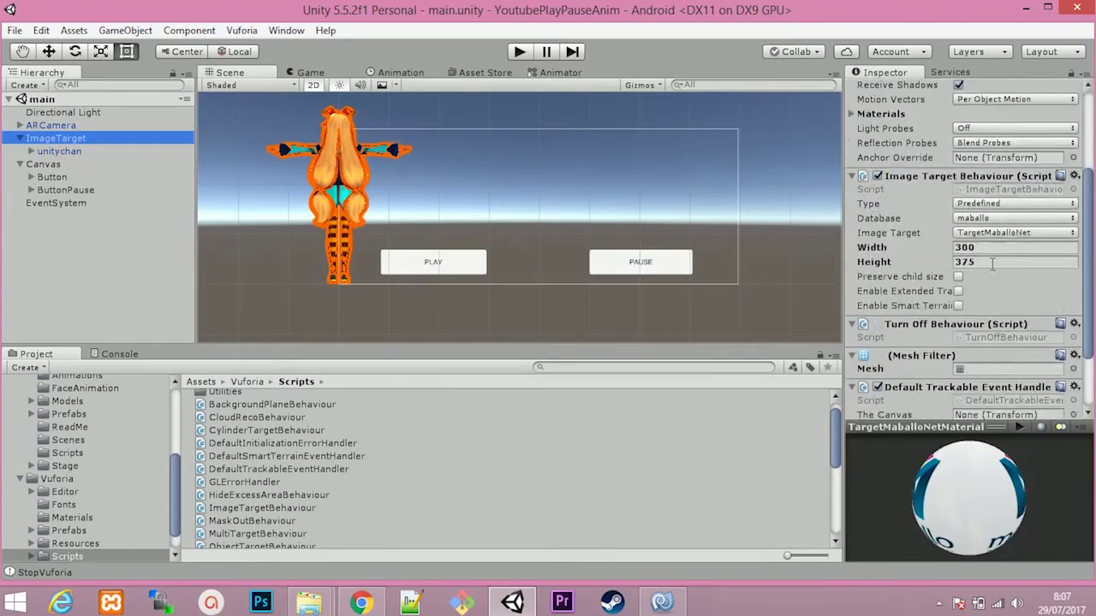
scroll(990, 266, "down", 1)
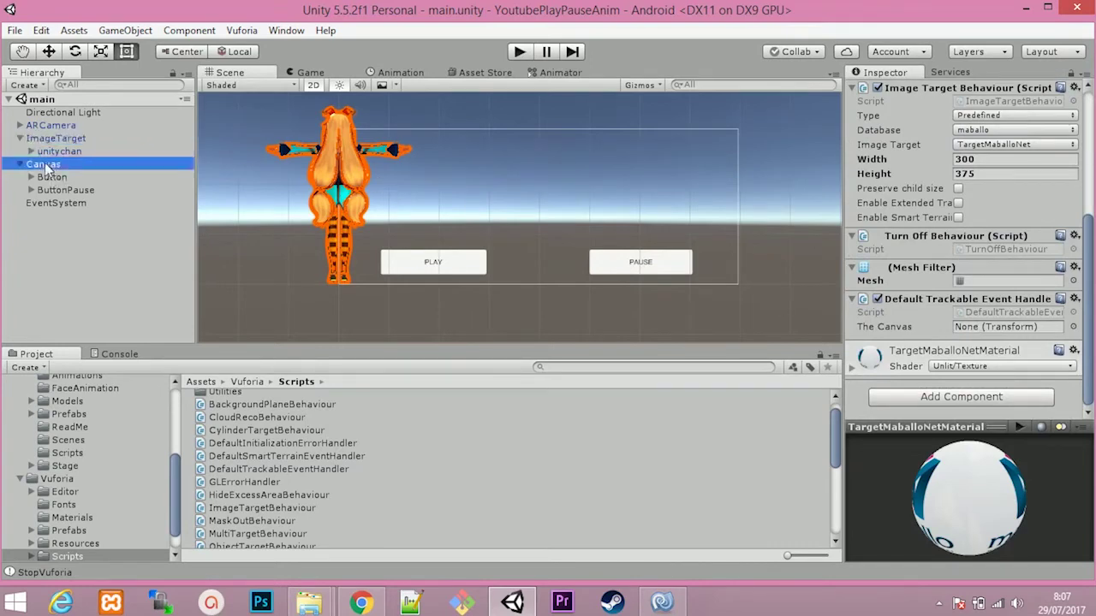
mouse_move(45, 164)
left_mouse_down()
mouse_move(946, 268)
mouse_move(986, 330)
left_mouse_up()
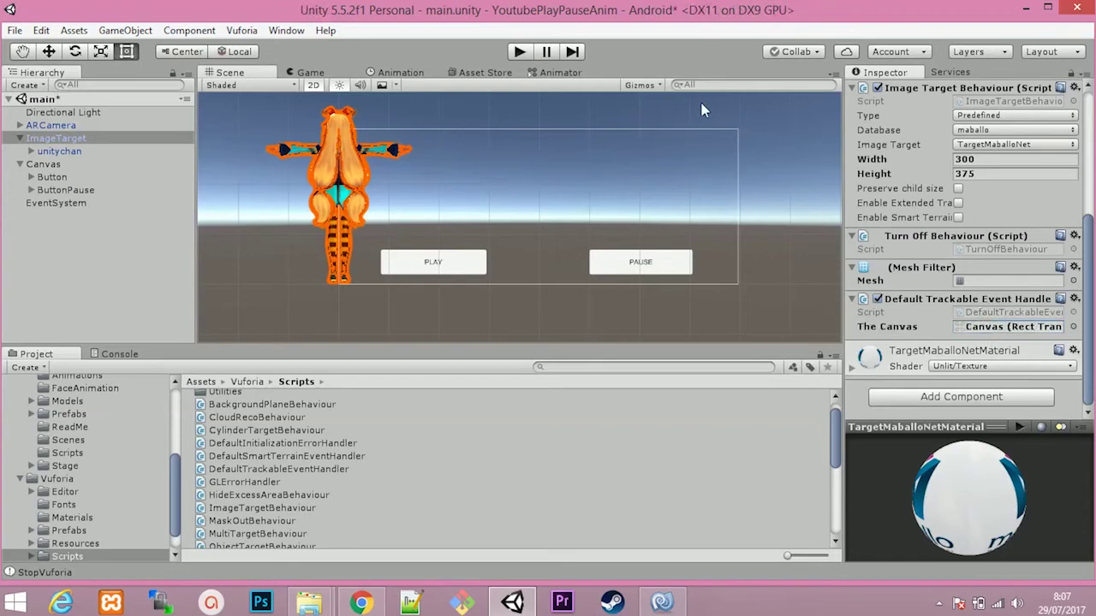
key("ctrl+s")
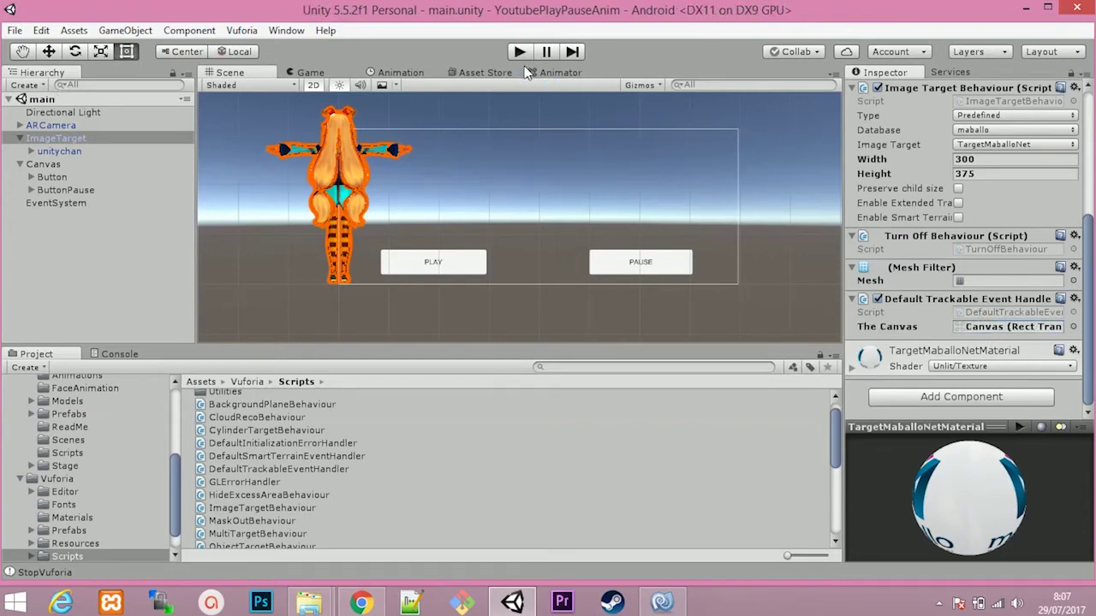
left_click(521, 54)
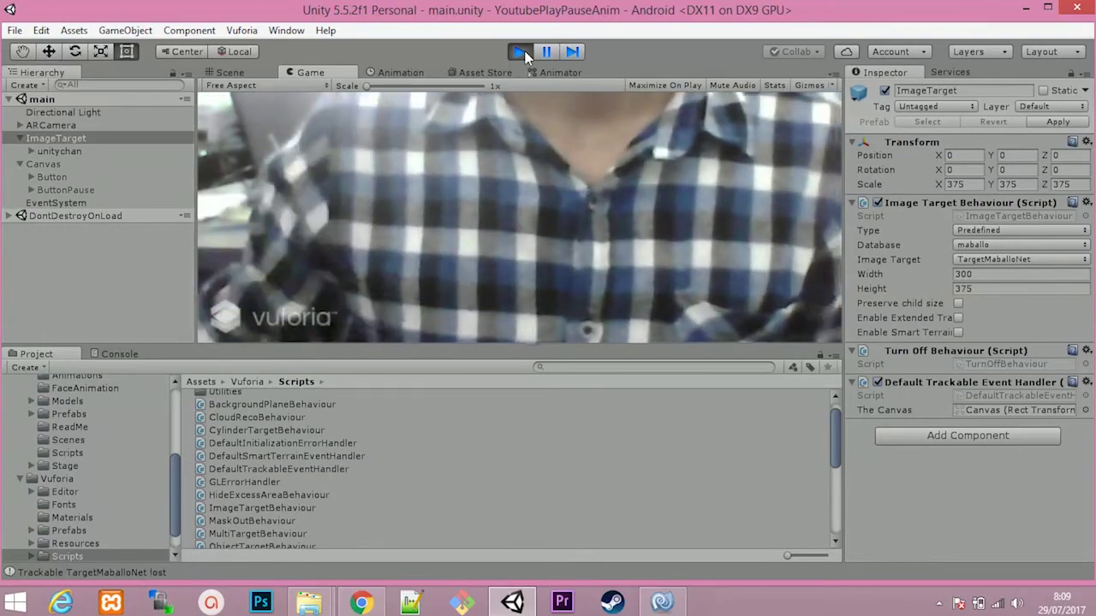
left_click(522, 52)
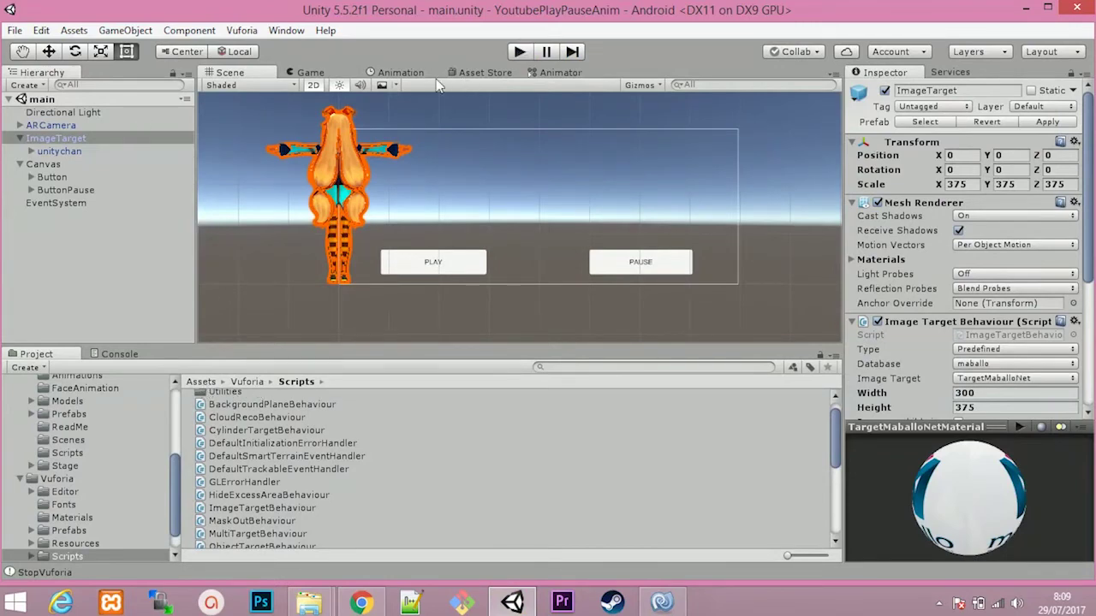
Drag the WAIT01 clip from Assets/UnityChan/Animations onto unitychan, then view its keyframes
left_click(59, 152)
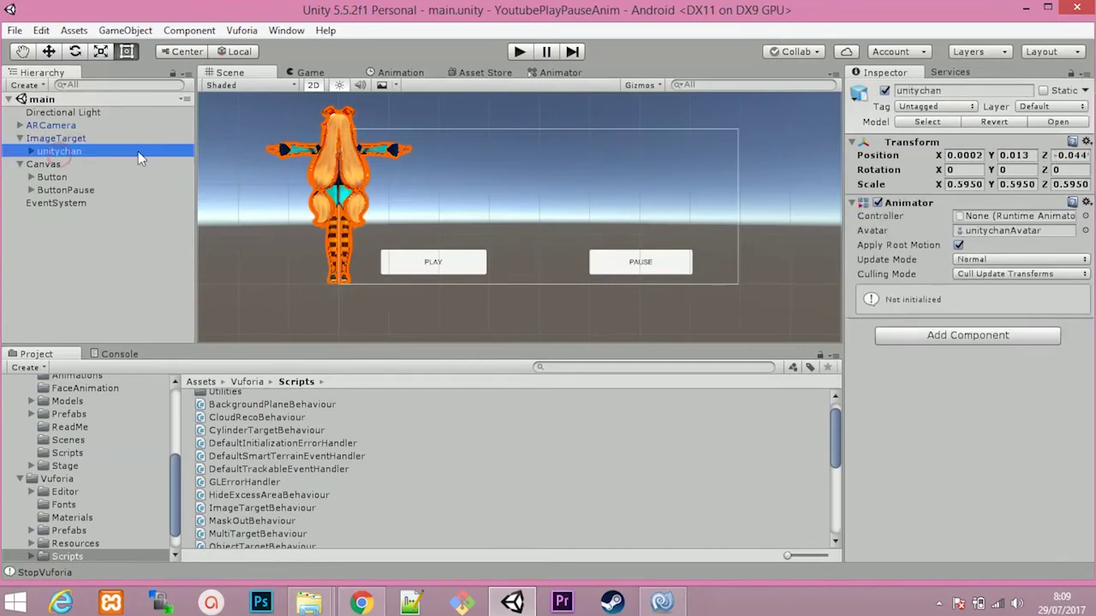
left_click(193, 382)
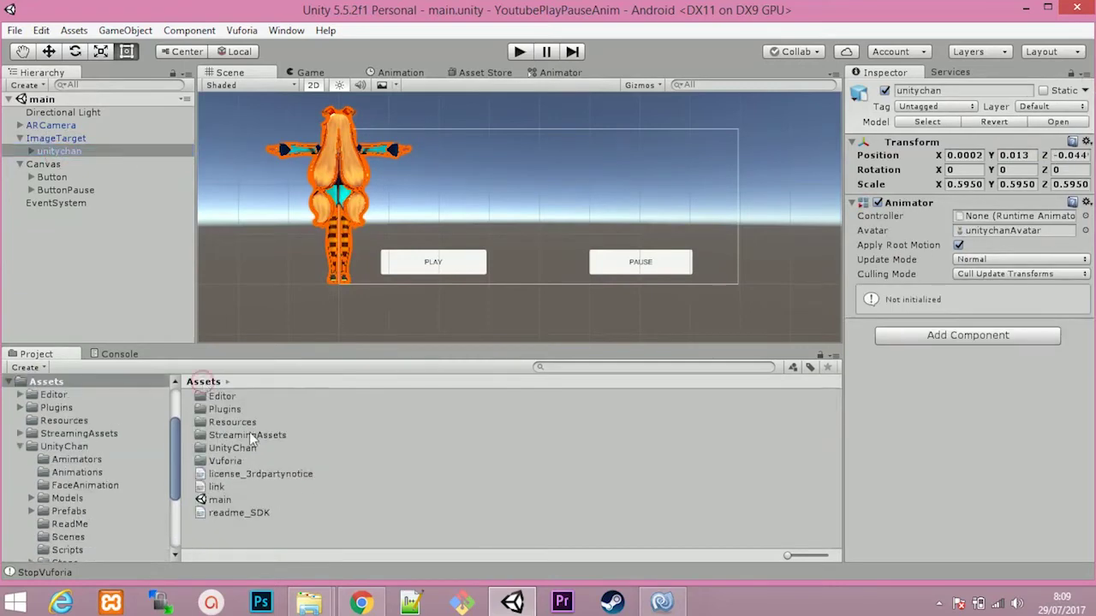
double_click(231, 450)
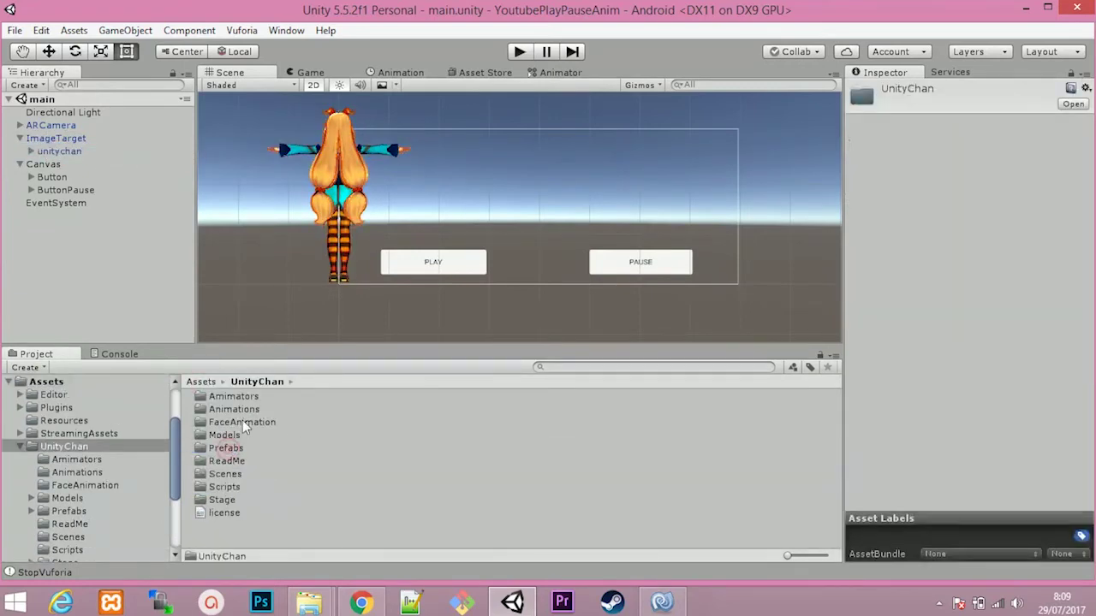
double_click(235, 410)
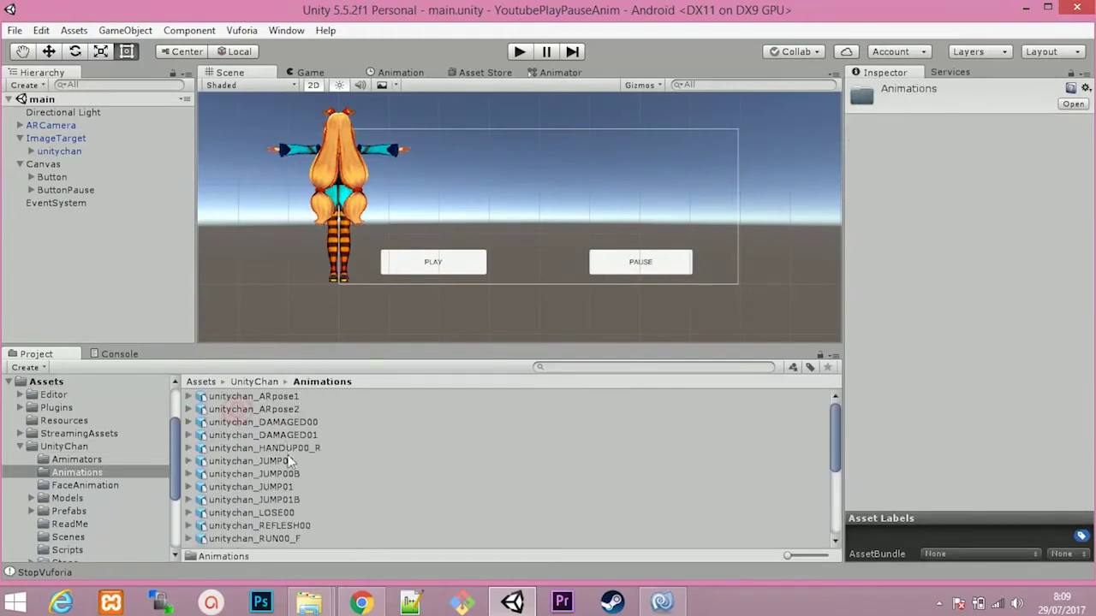
scroll(271, 480, "down", 3)
scroll(272, 479, "down", 2)
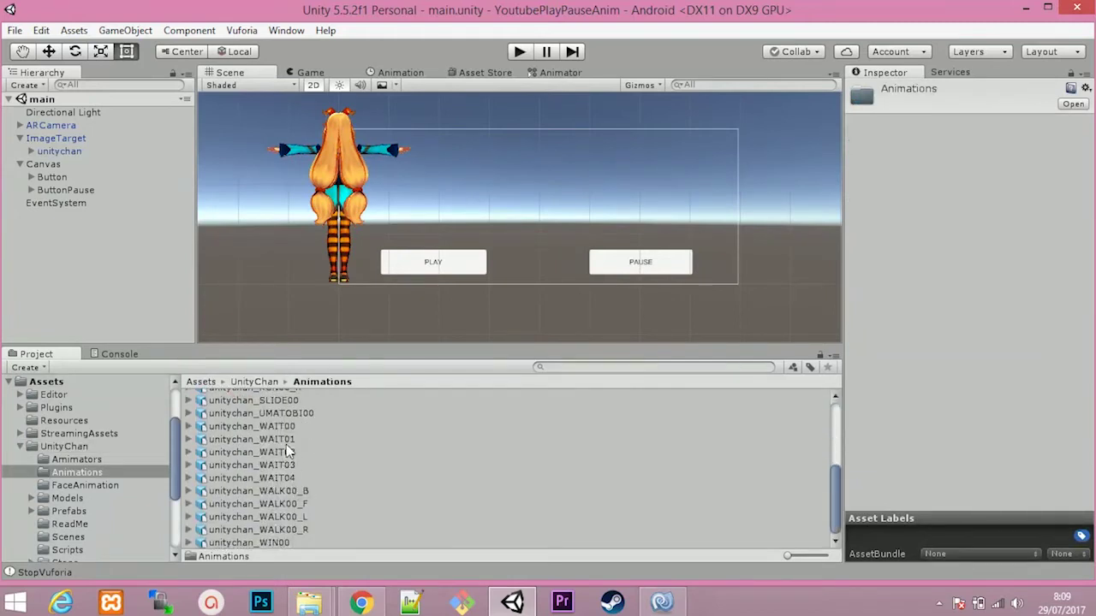
left_click(189, 440)
scroll(284, 492, "down", 3)
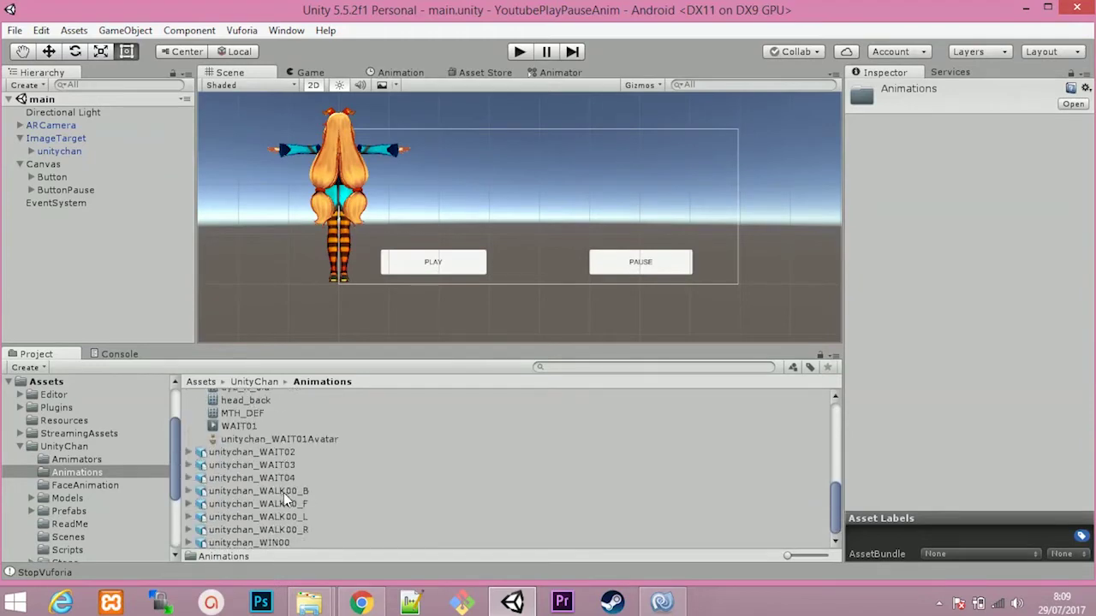
left_click_drag(233, 428, 66, 156)
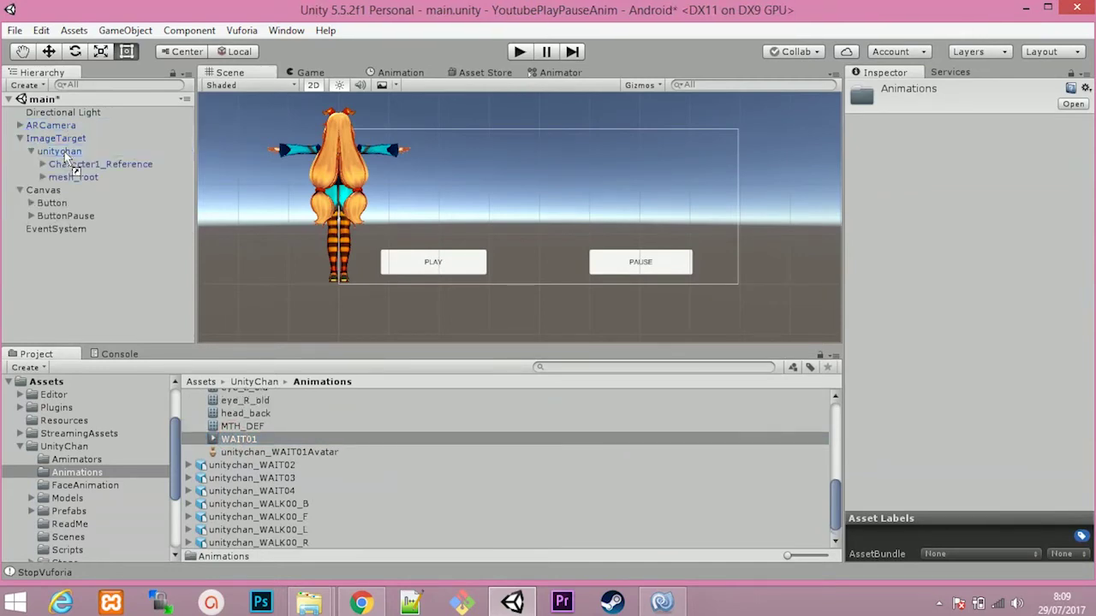
left_click(409, 76)
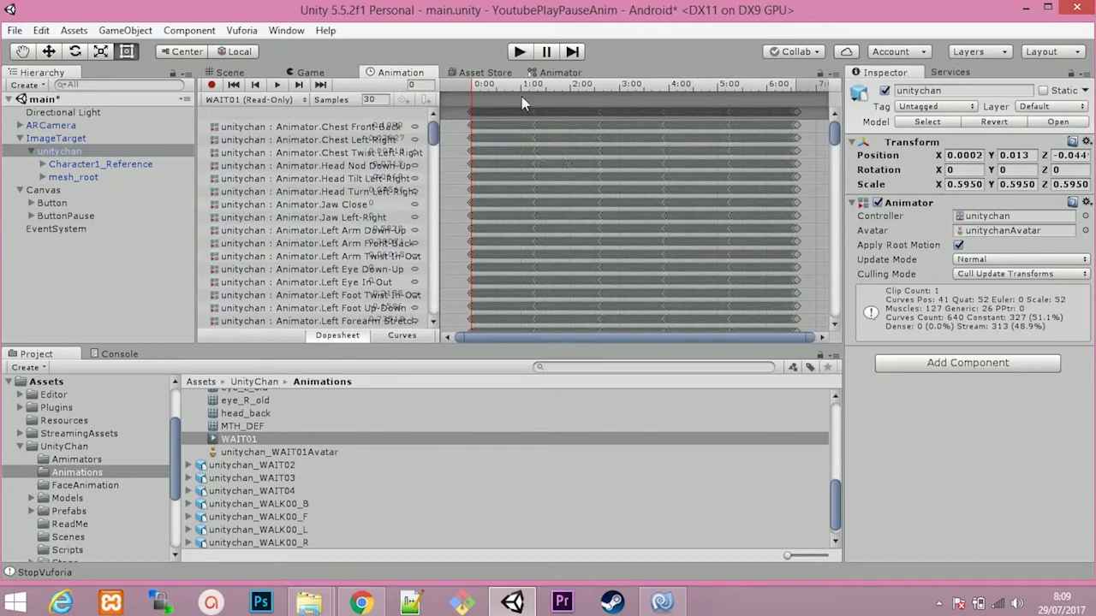
Select unitychan and open its Animator state graph
left_click(34, 153)
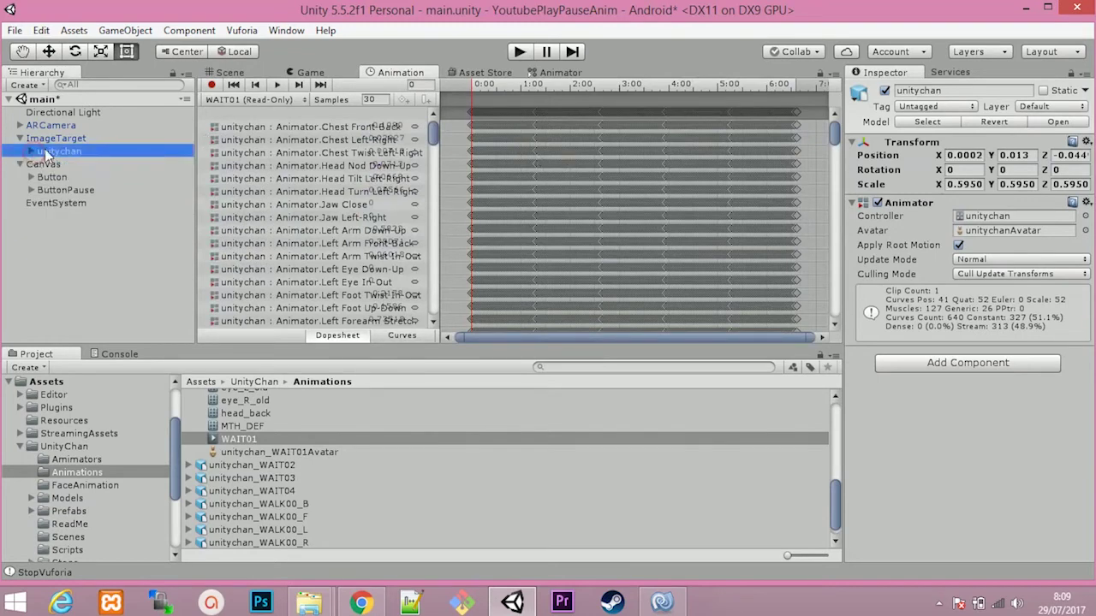
left_click(78, 140)
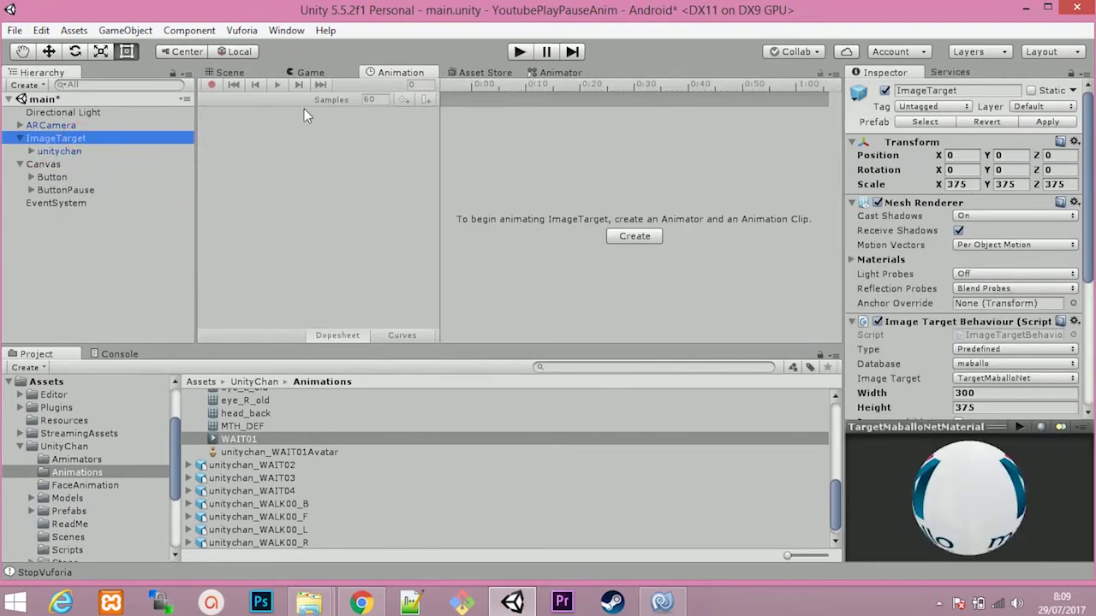
left_click(90, 150)
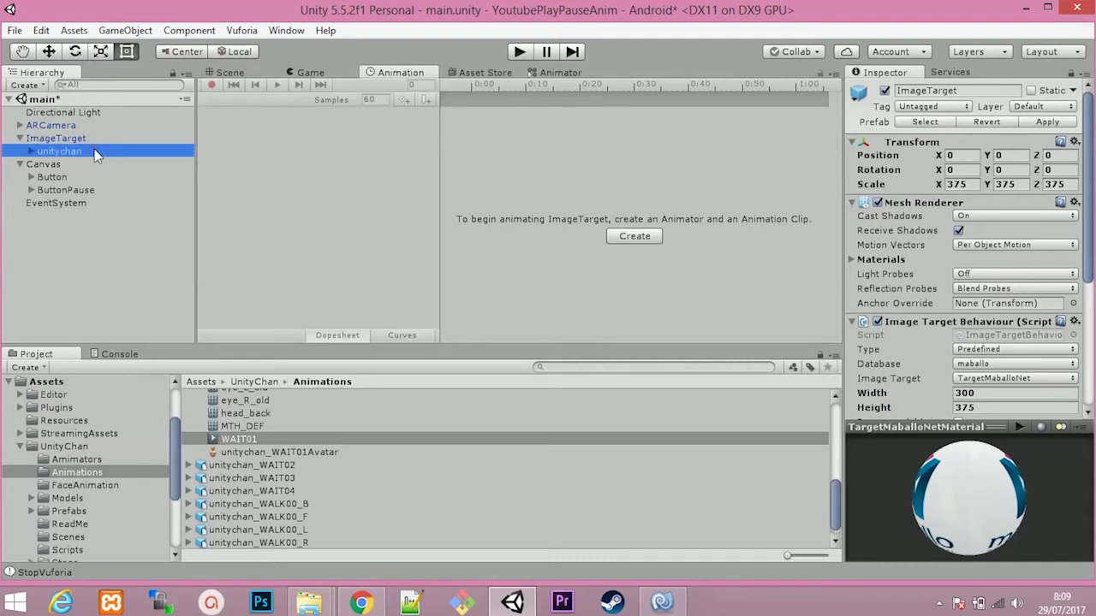
left_click(541, 75)
left_click(548, 73)
Move the WAIT01 and Entry states up and right into tidy positions
left_click(552, 175)
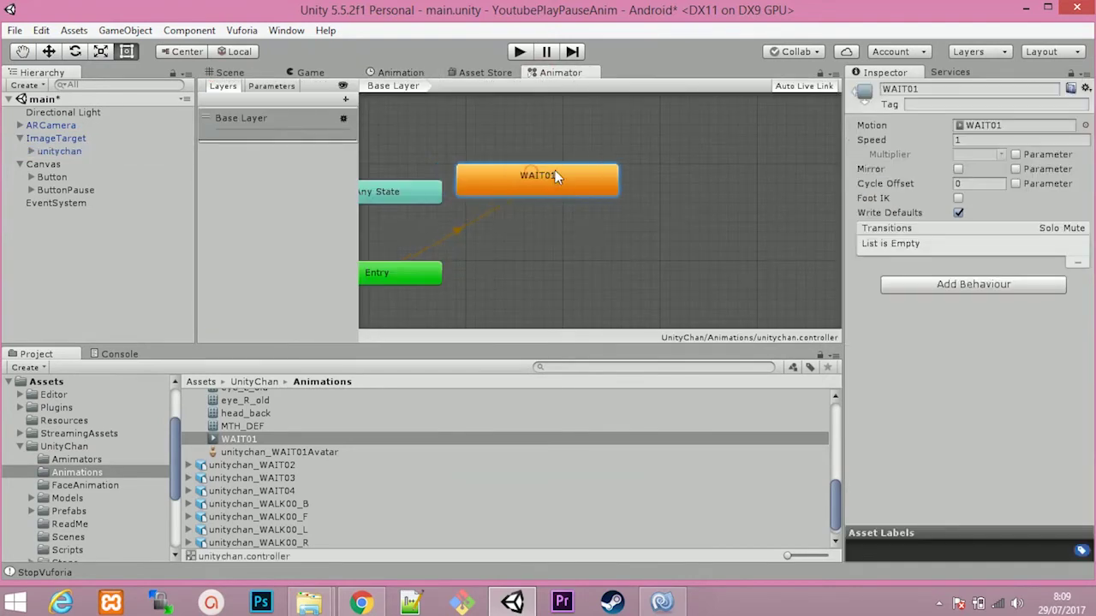
left_click_drag(555, 172, 631, 166)
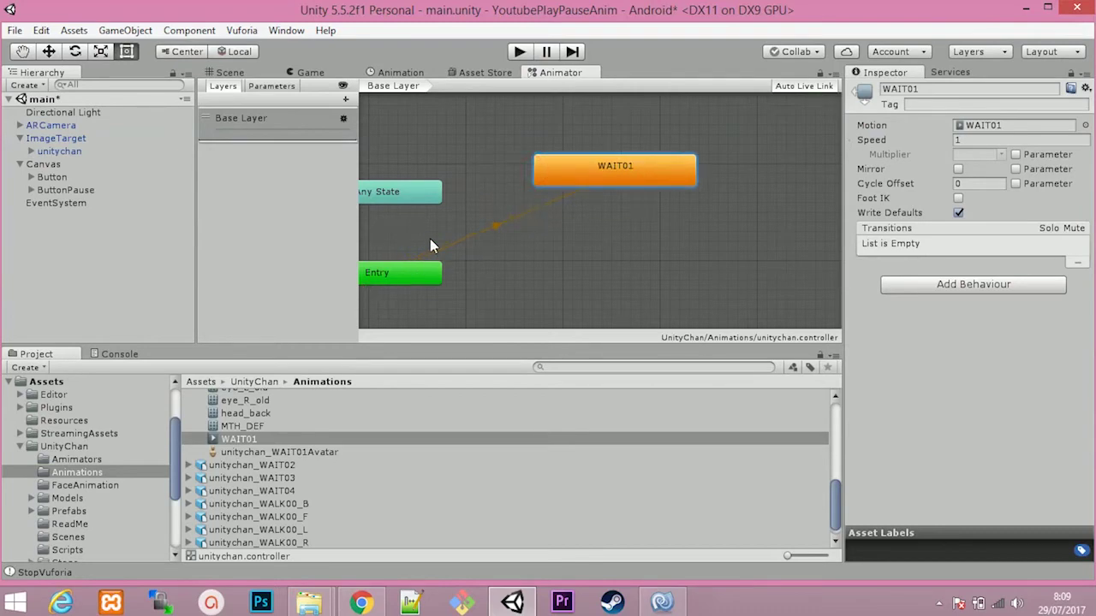
left_click_drag(400, 279, 514, 260)
left_click(78, 150)
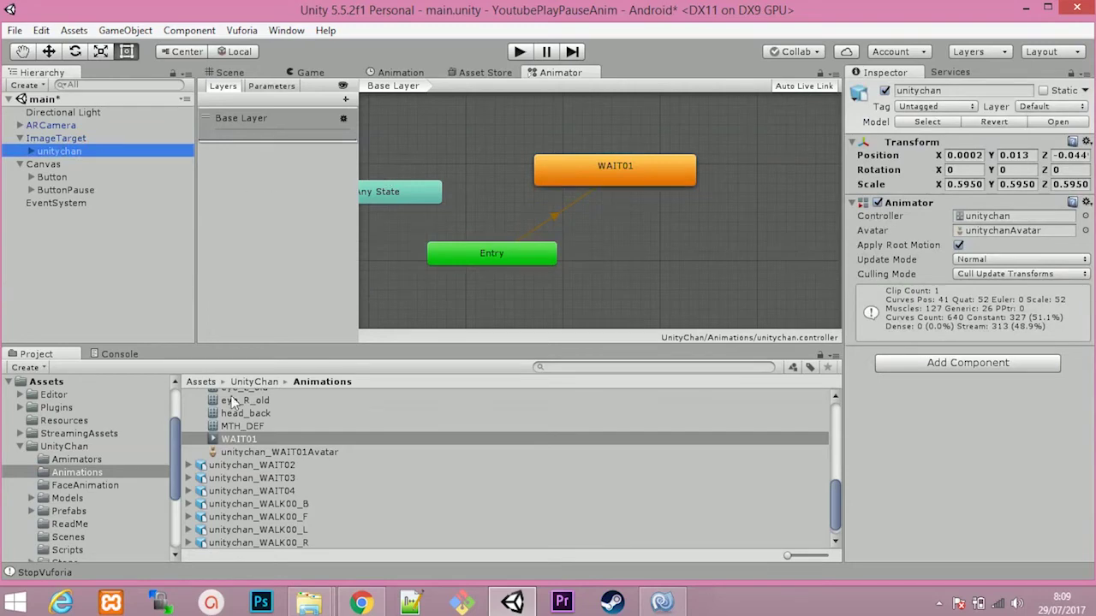
scroll(325, 432, "up", 3)
left_click(189, 407)
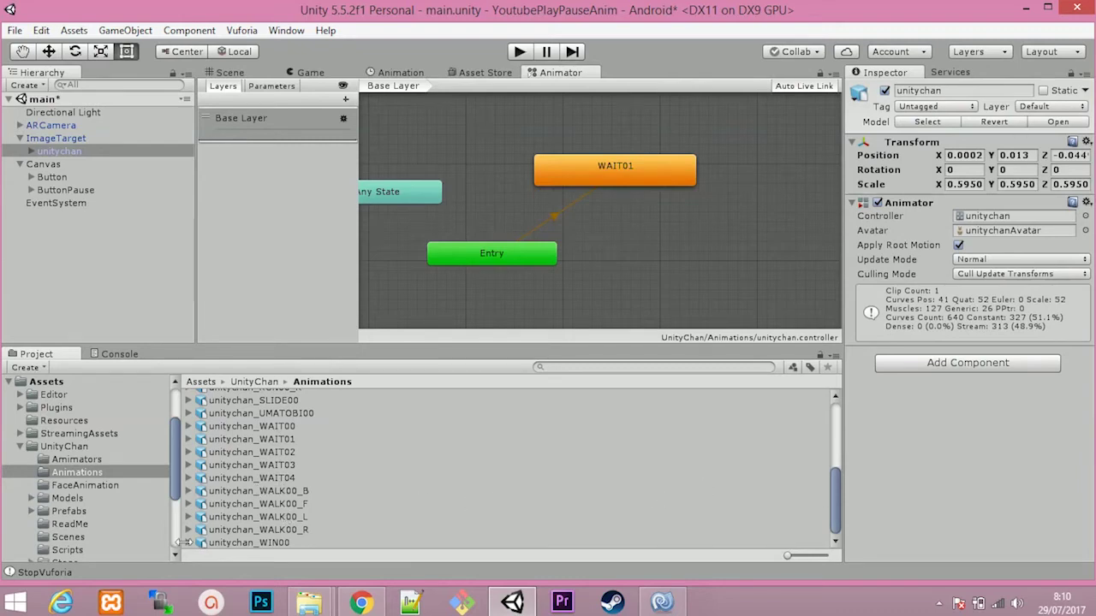
Add the WIN00 clip to unitychan as a new animator state and position it
left_click(190, 543)
scroll(277, 520, "down", 3)
scroll(277, 519, "down", 2)
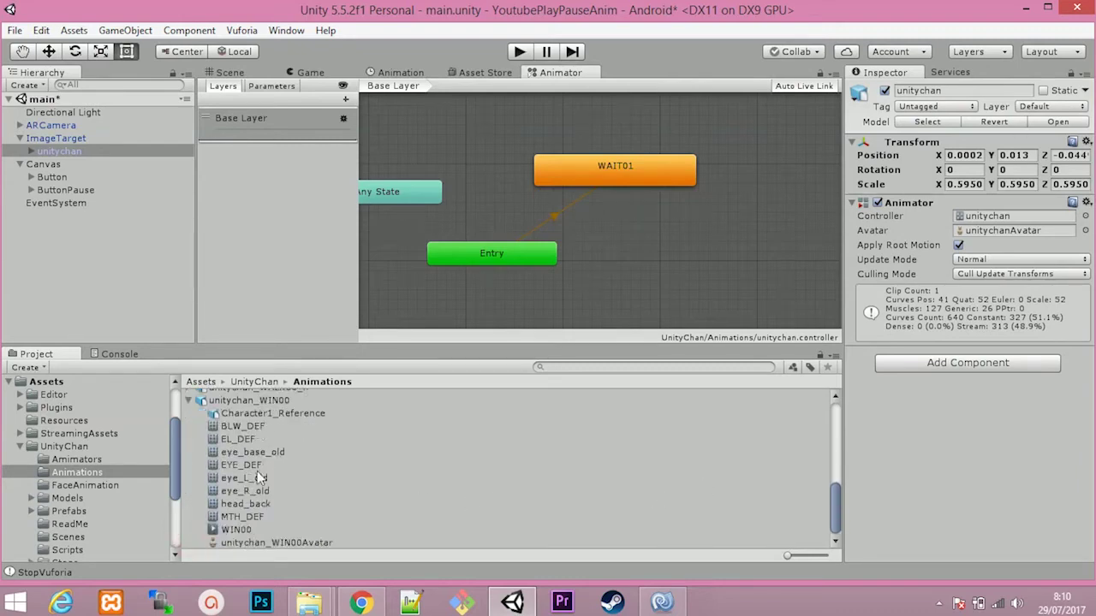
left_click_drag(247, 536, 74, 156)
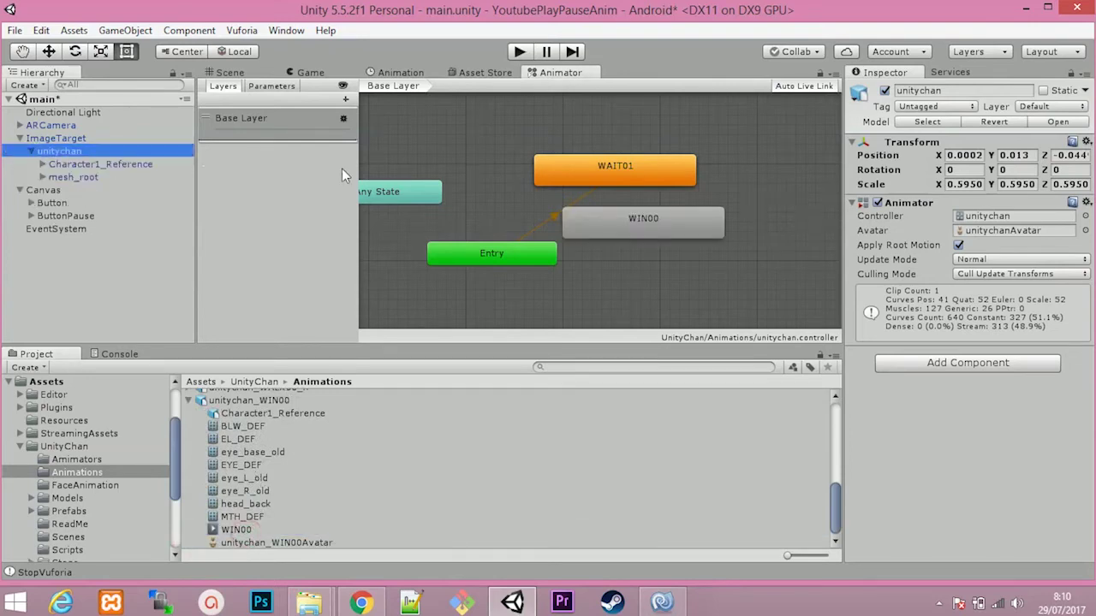
left_click_drag(614, 239, 694, 258)
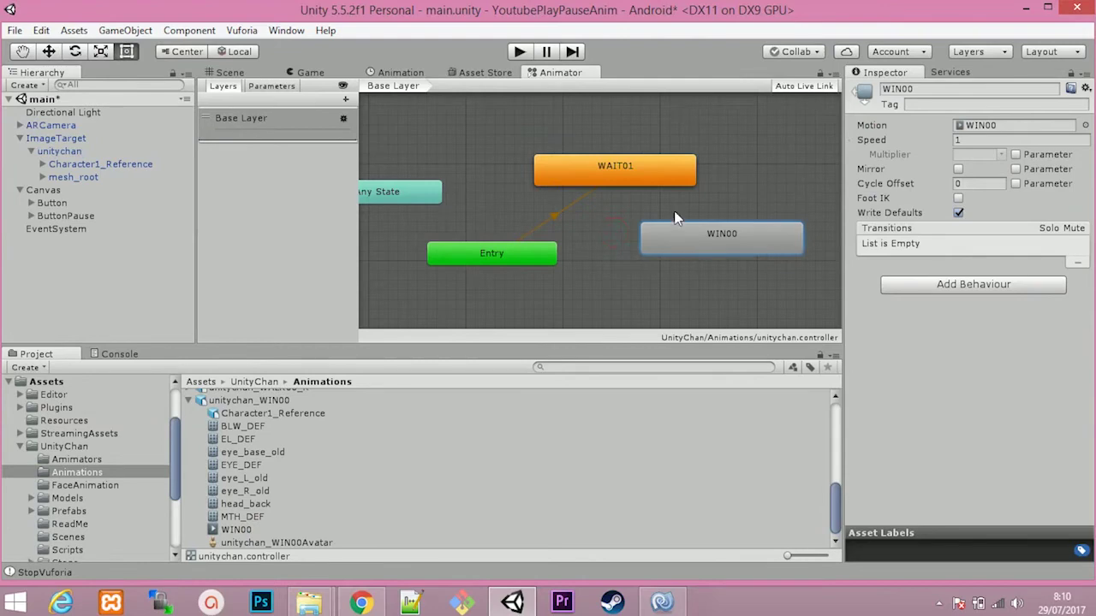
Make a transition from WIN00 to WAIT01 and save the scene
right_click(672, 240)
left_click(713, 250)
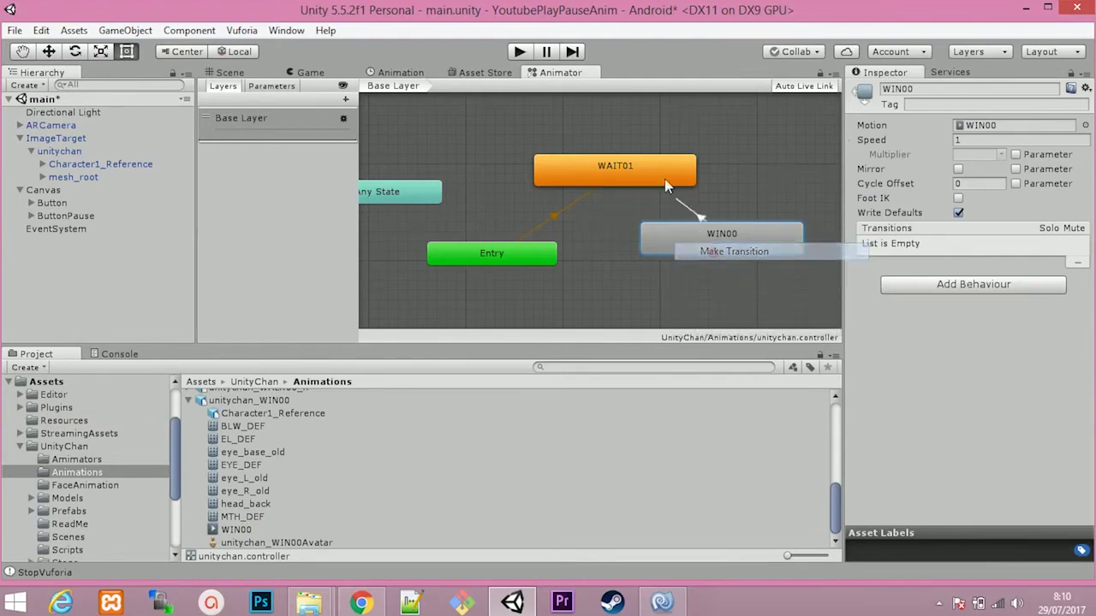
left_click(654, 178)
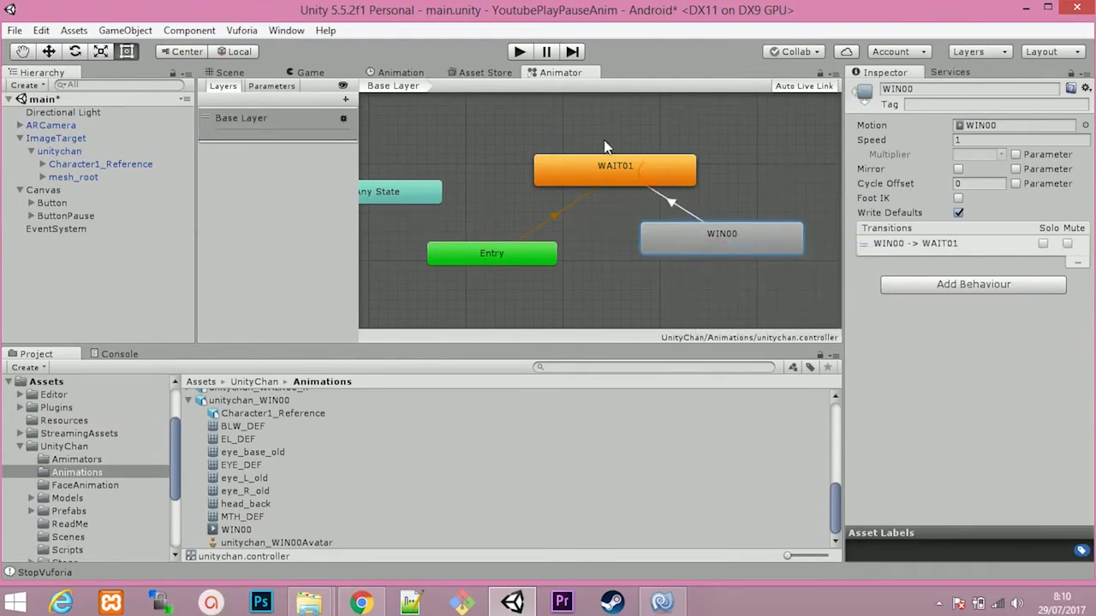
key("ctrl+s")
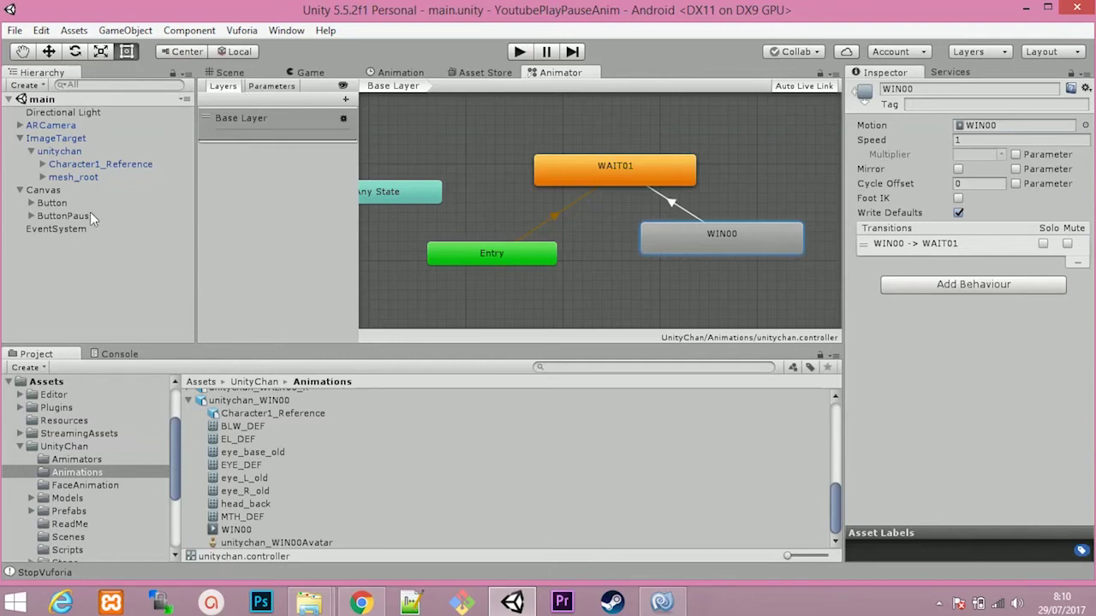
Create a new C# script named GameControll in the top-level Assets folder
left_click(20, 139)
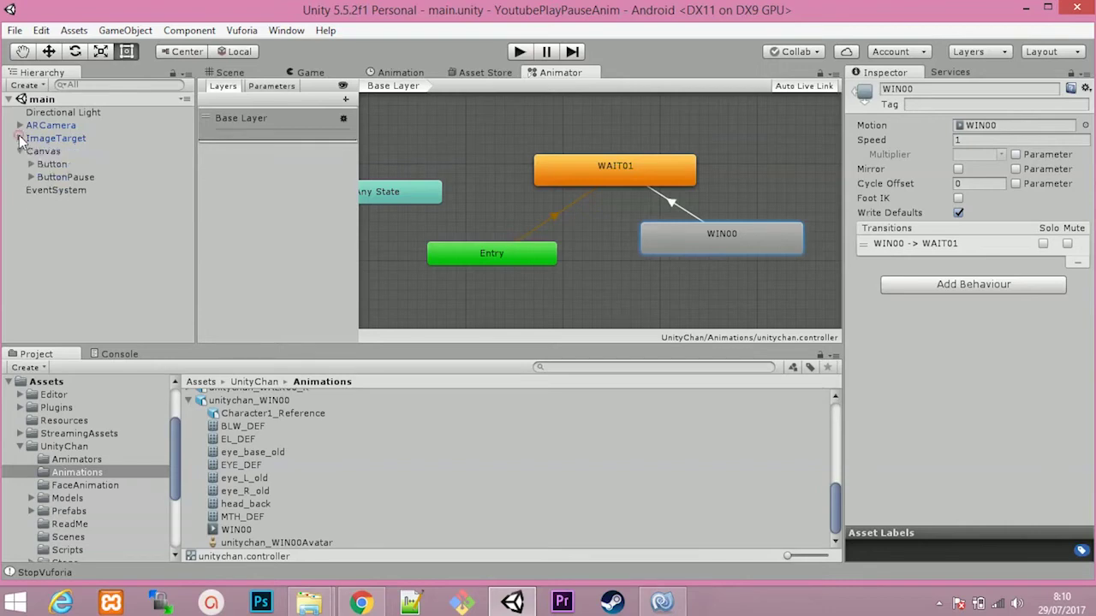
left_click(230, 73)
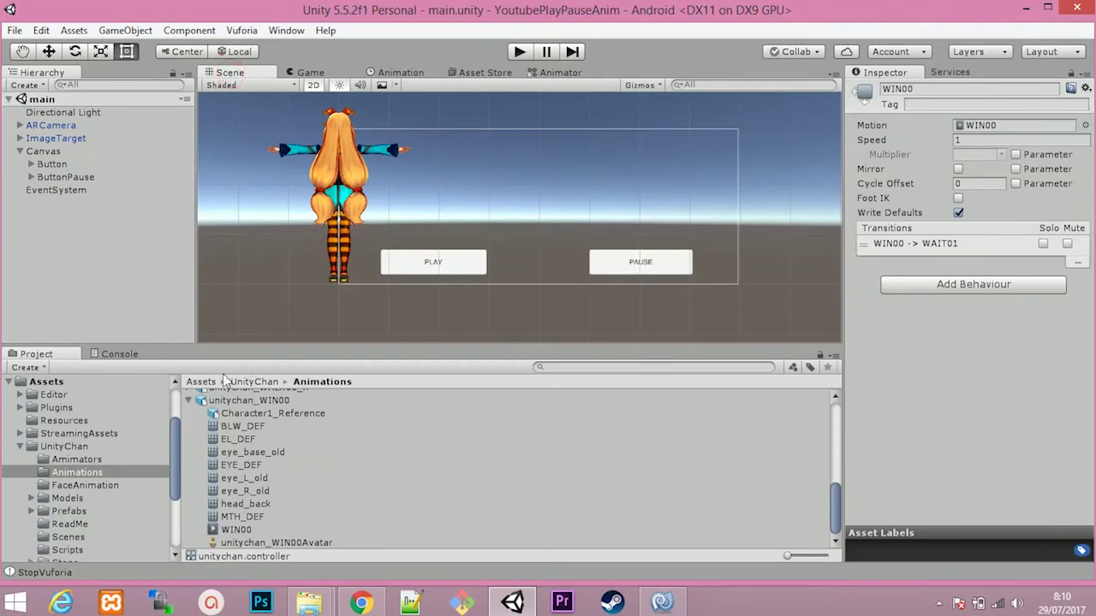
left_click(214, 383)
right_click(266, 541)
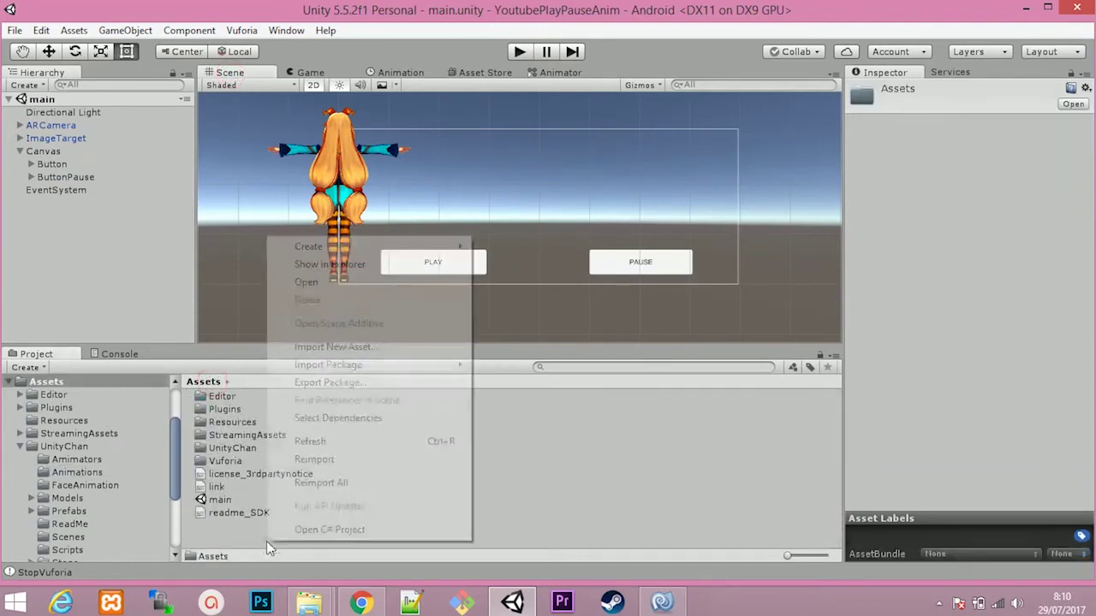
mouse_move(359, 247)
left_click(541, 145)
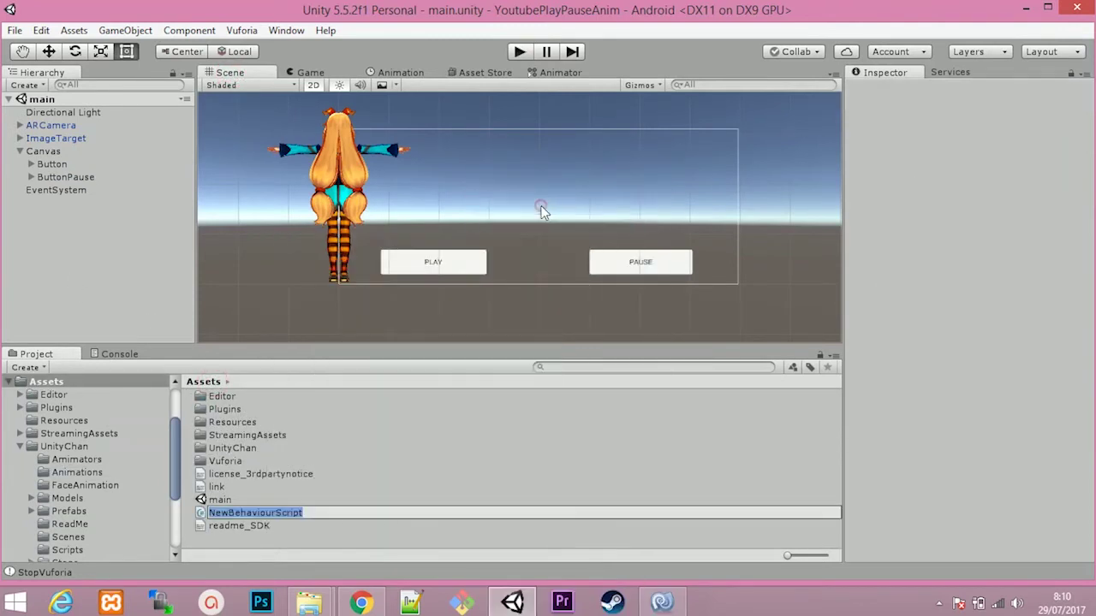
type("GameControll")
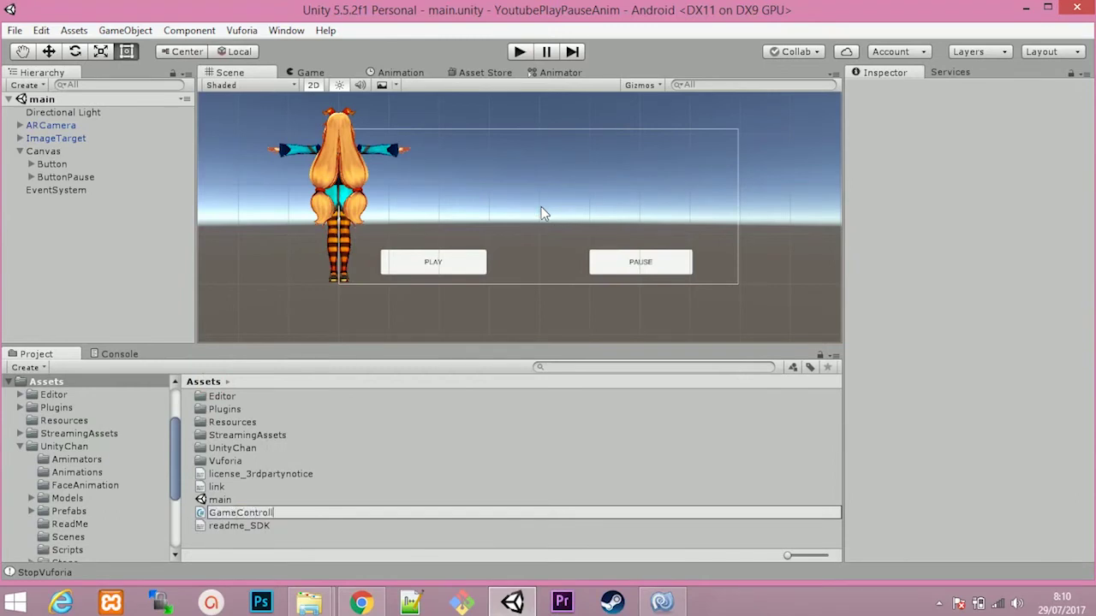
key("Return")
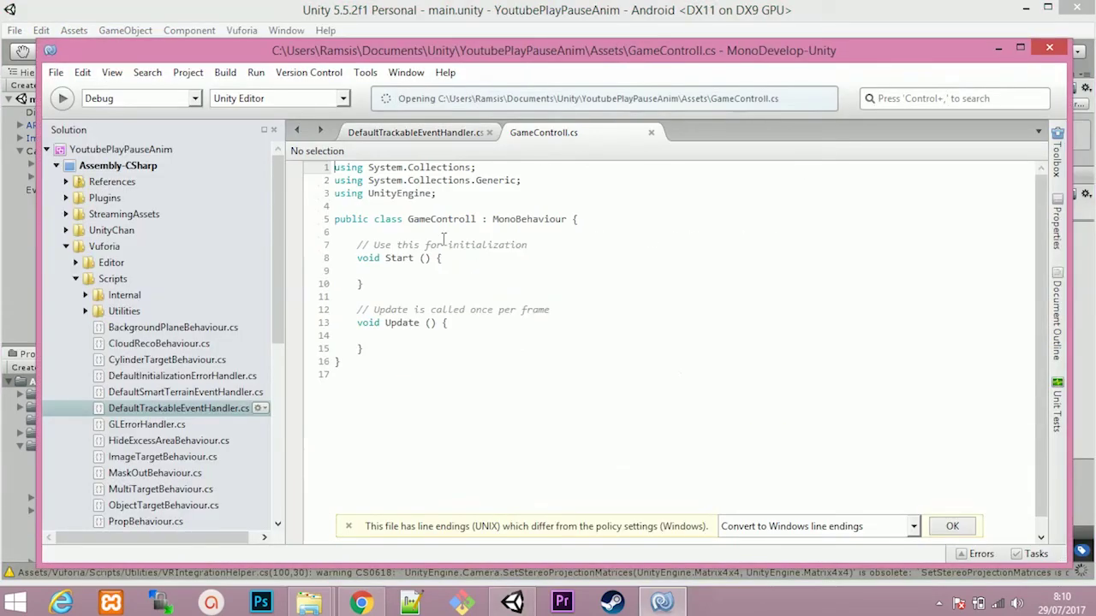
Add using UnityEngine.UI and public animator, my3DModel and MyPauseButton fields
left_click(465, 190)
key("Return")
type("using ")
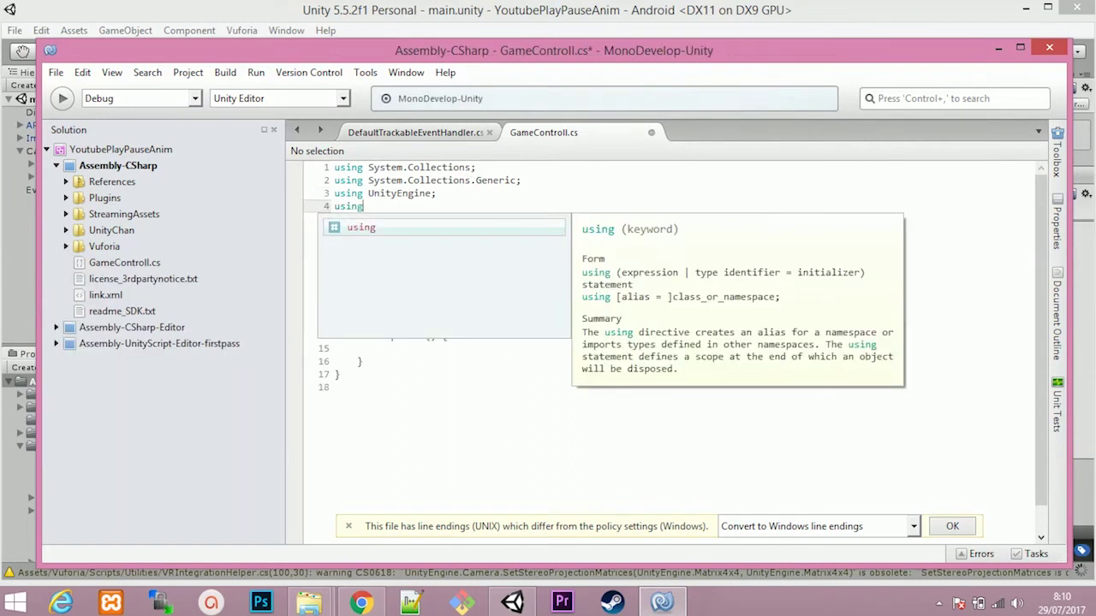
type("Uni")
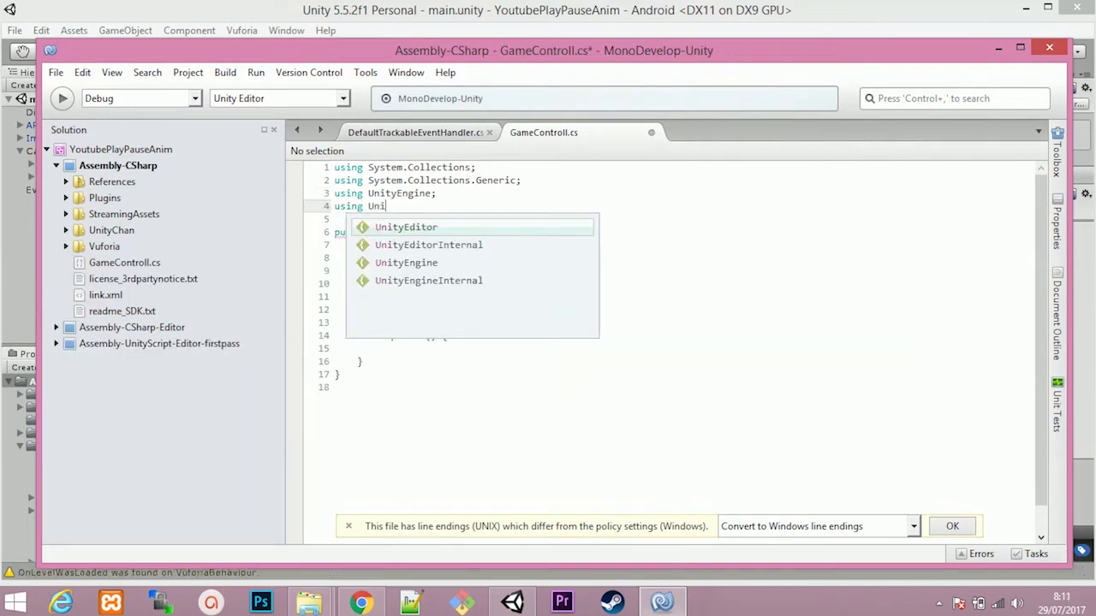
type("tyEngine.UI;")
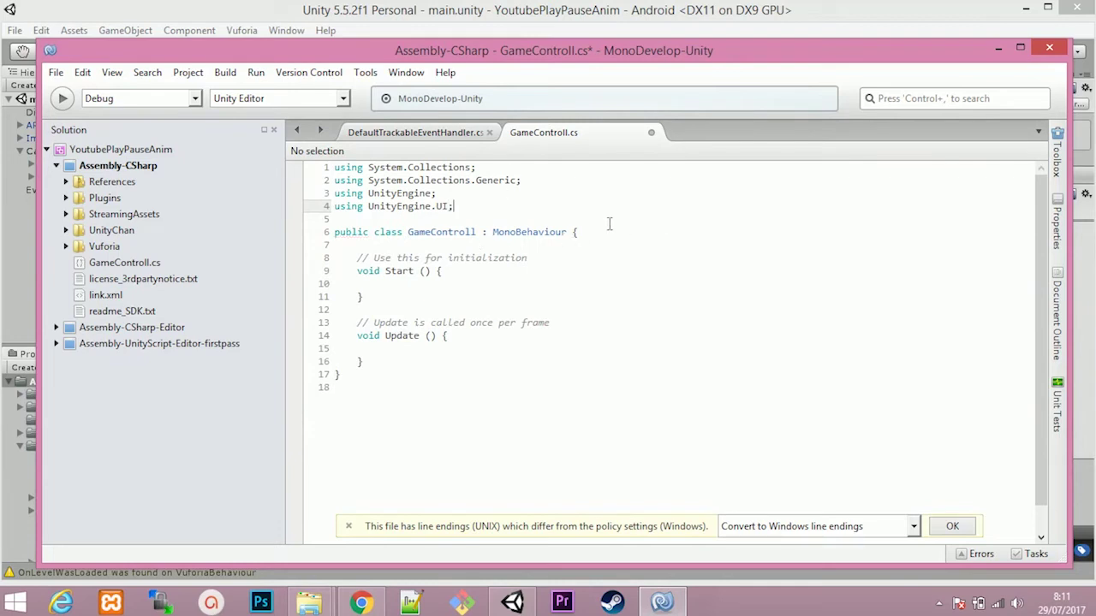
left_click(594, 232)
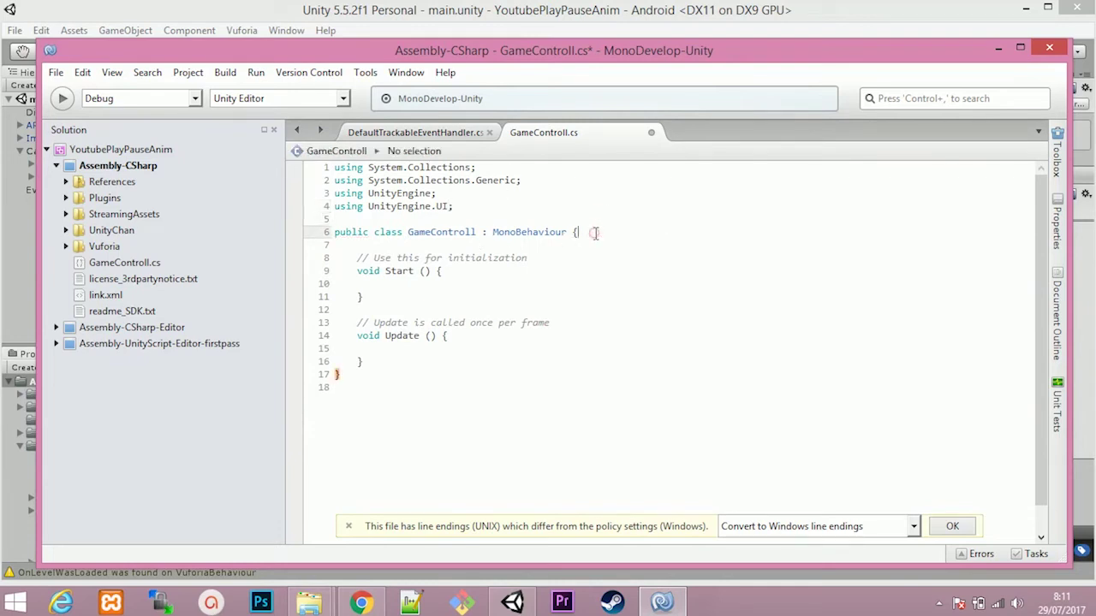
key("Return")
key("Return")
type("public Anima")
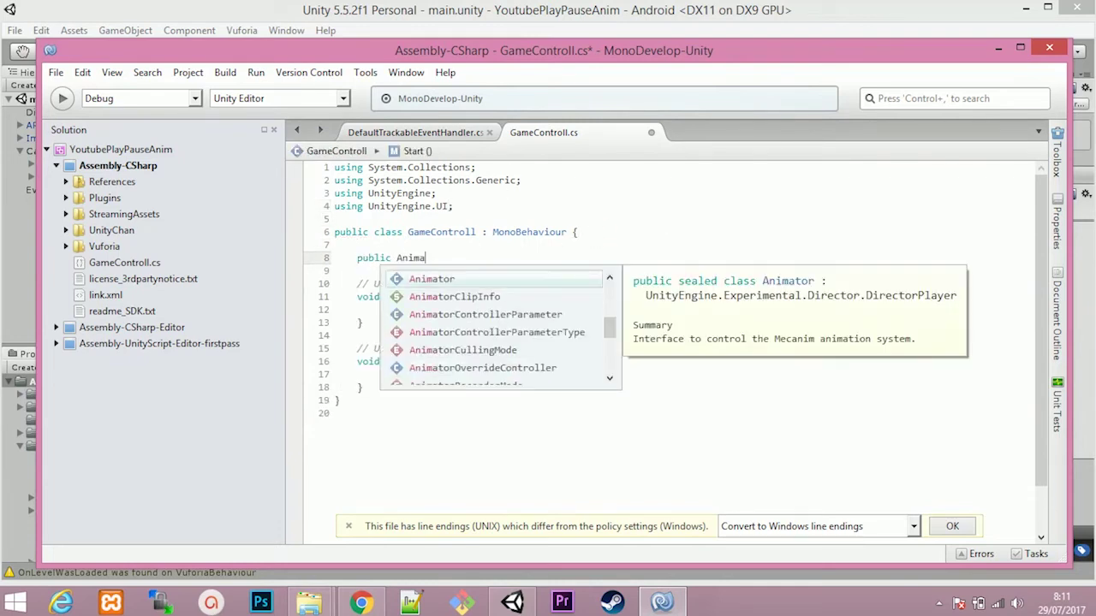
type("tor animator;")
key("Return")
type("public")
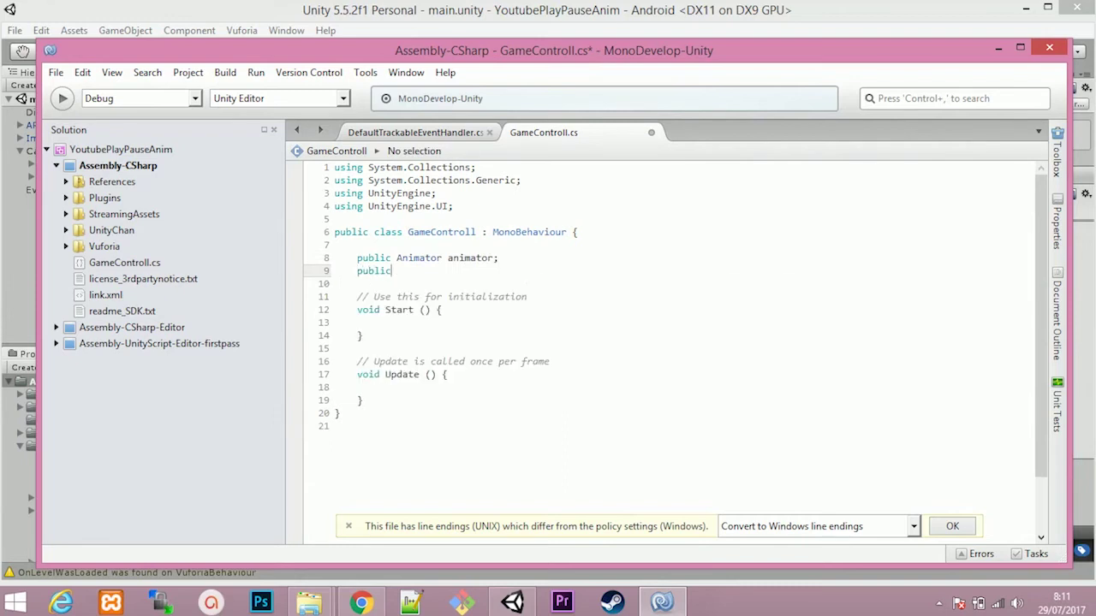
type(" Transform my3D")
type("Model;")
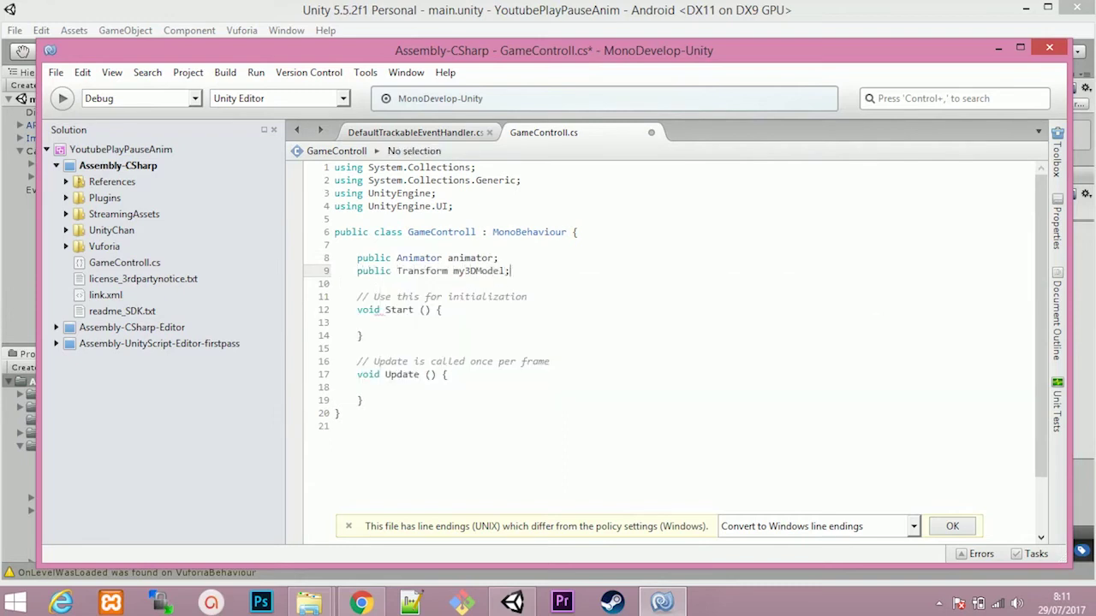
key("Return")
type("public Transform")
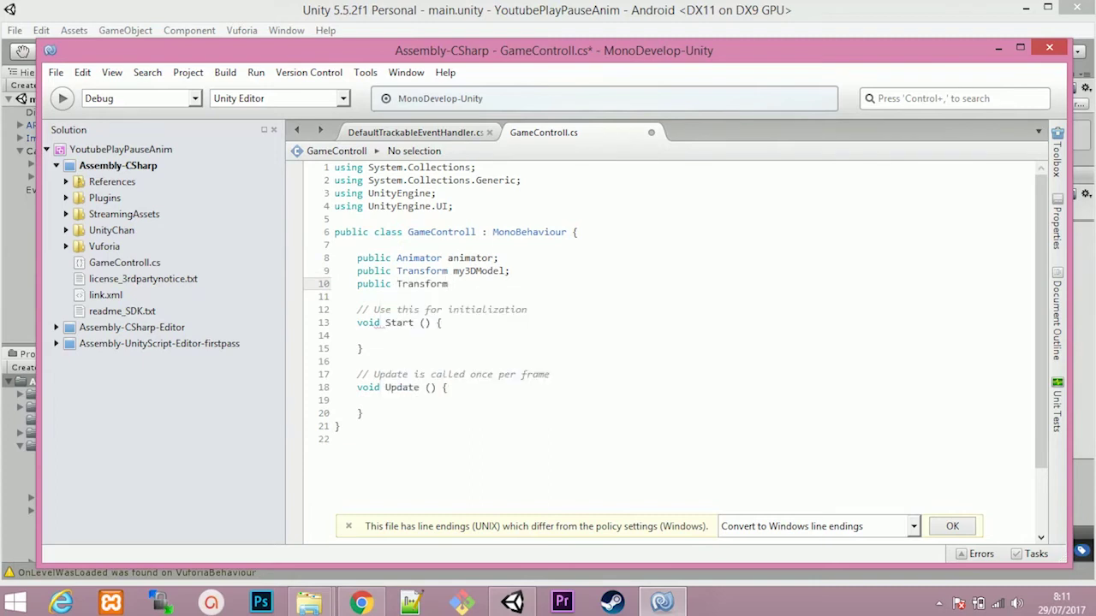
type(" MyPauseButton;")
In Start, set animator = my3DModel.GetComponent<Animator>()
left_click(379, 336)
type("animator = m")
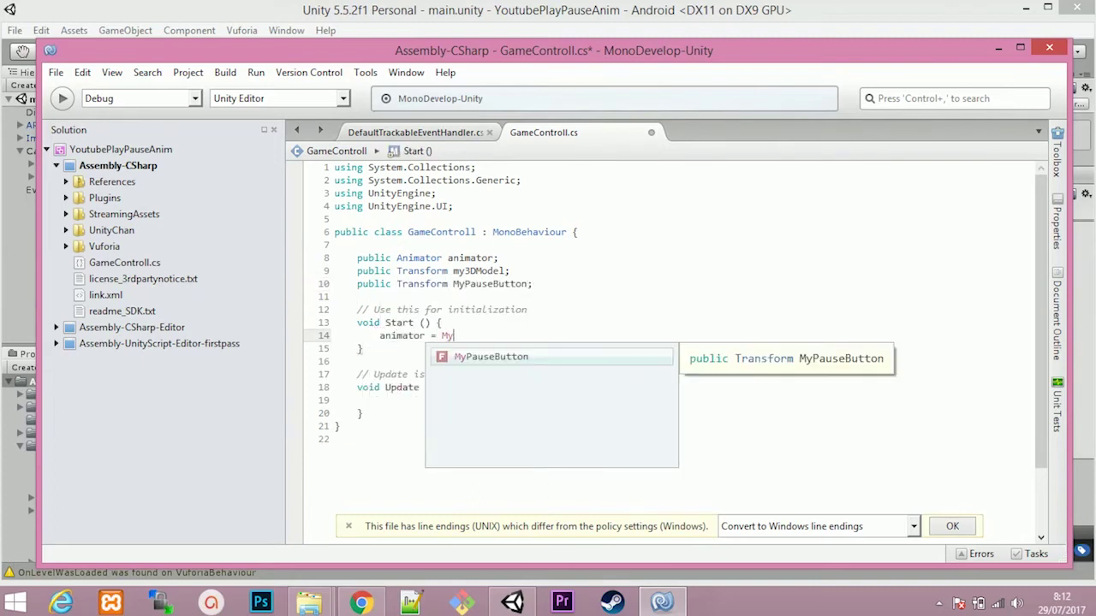
type("y")
key("Return")
type(".GetComp")
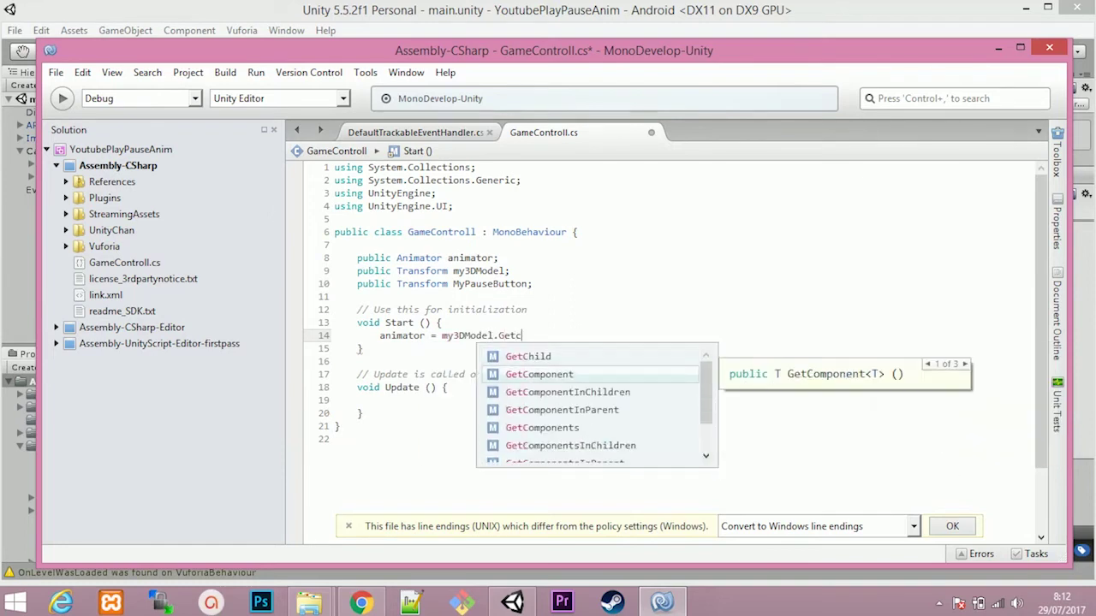
key("Return")
type("<Animator> ();")
Replace the Update method with a playAnim() method calling animator.Play("WIN00")
key("Down")
key("Down")
key("Down")
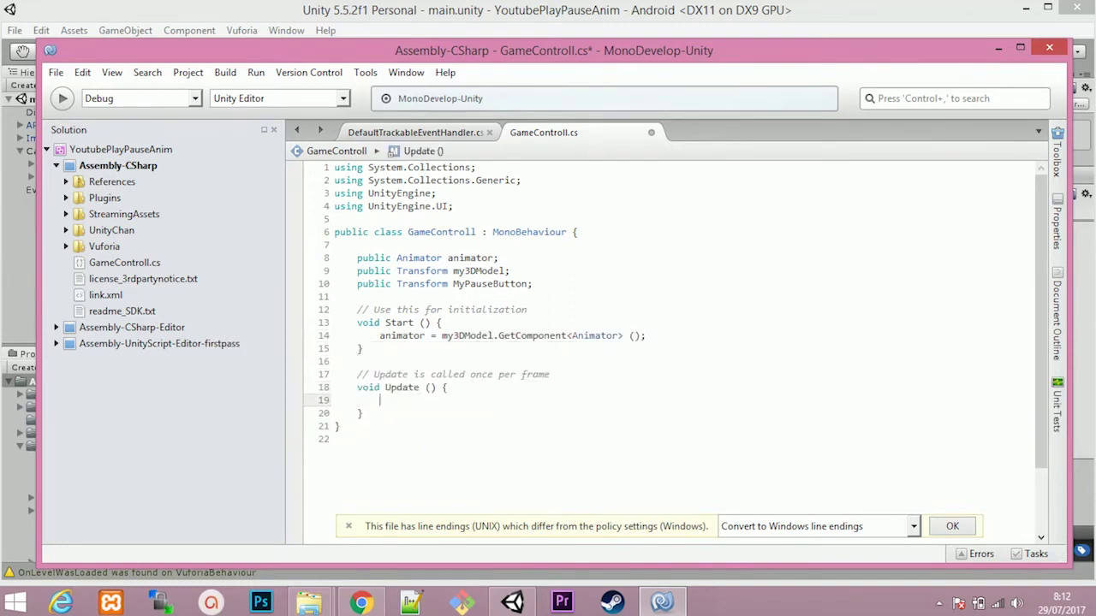
key("Down")
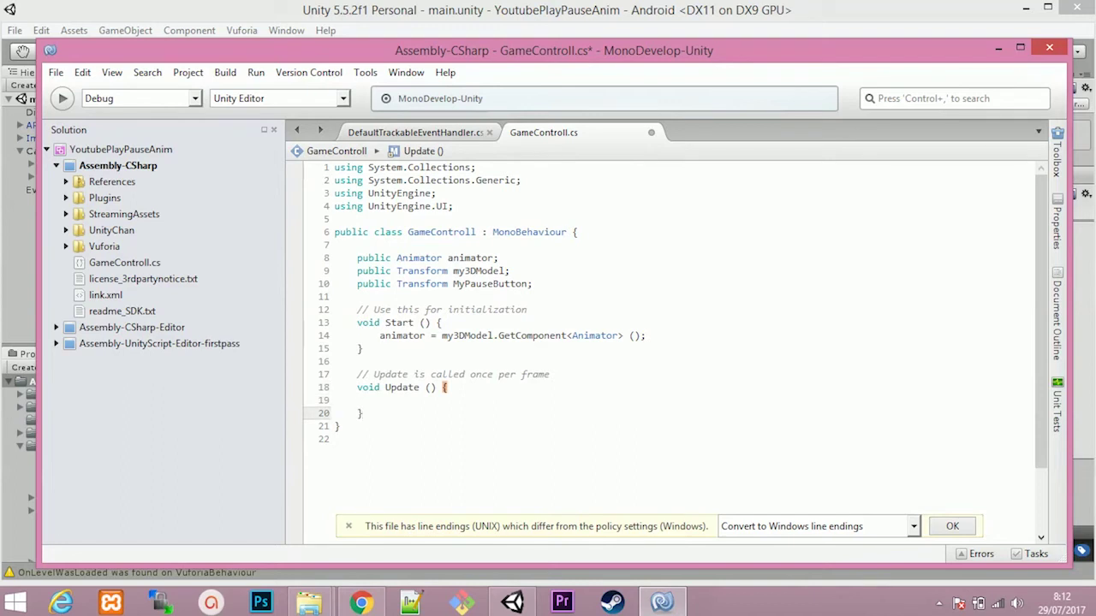
key("shift+Up")
key("shift+Down")
key("shift+Up")
key("shift+Up")
key("shift+Up")
key("shift+Up")
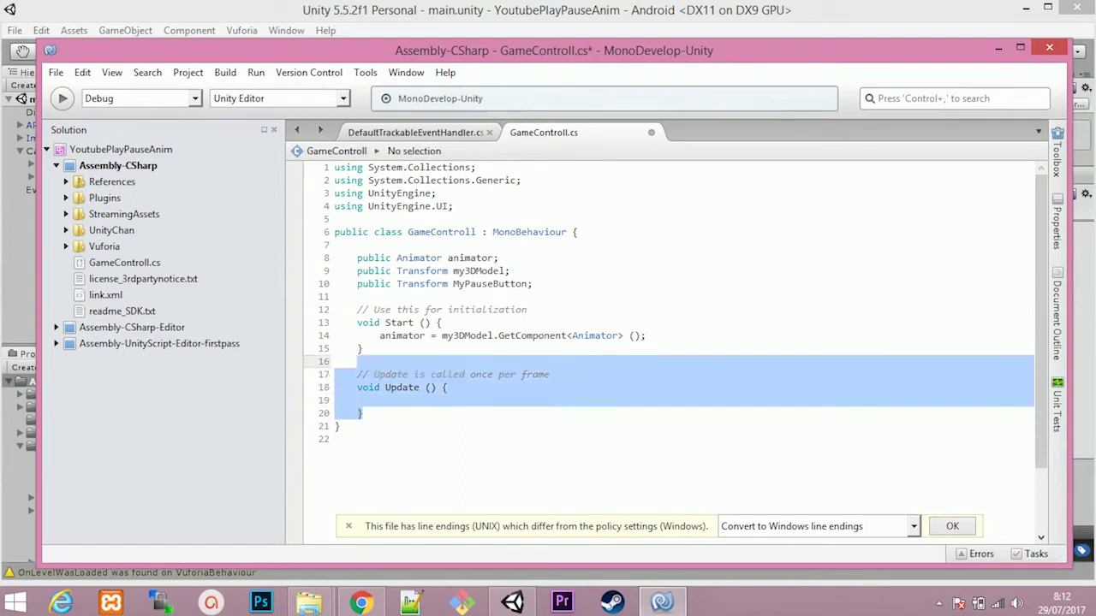
key("shift+Up")
key("shift+Down")
key("Return")
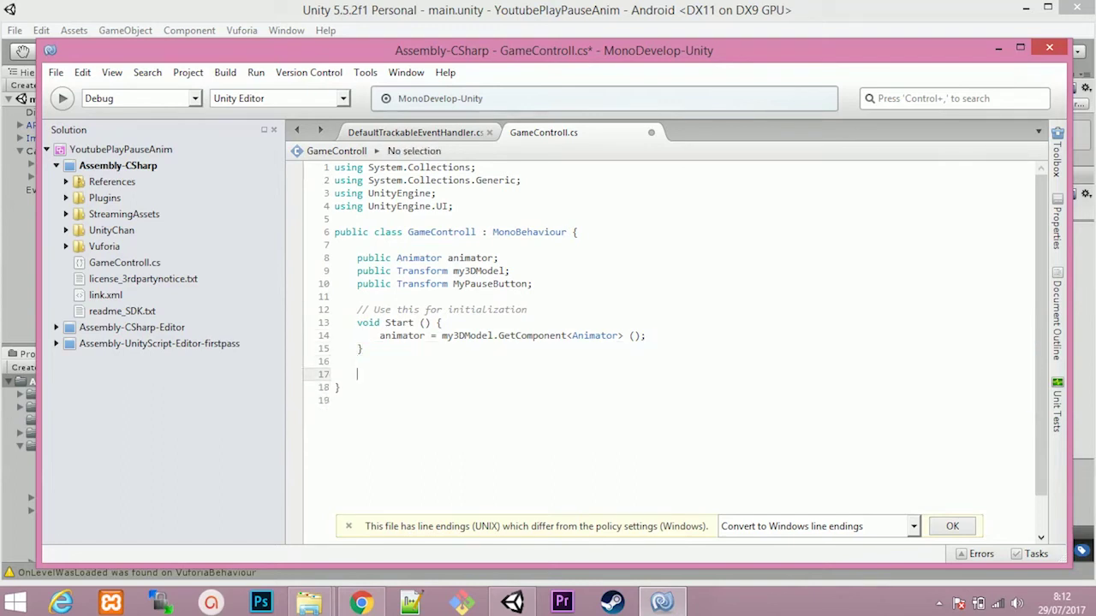
type("public void pl")
type("ayAnim(){")
key("Return")
type("animator.speed")
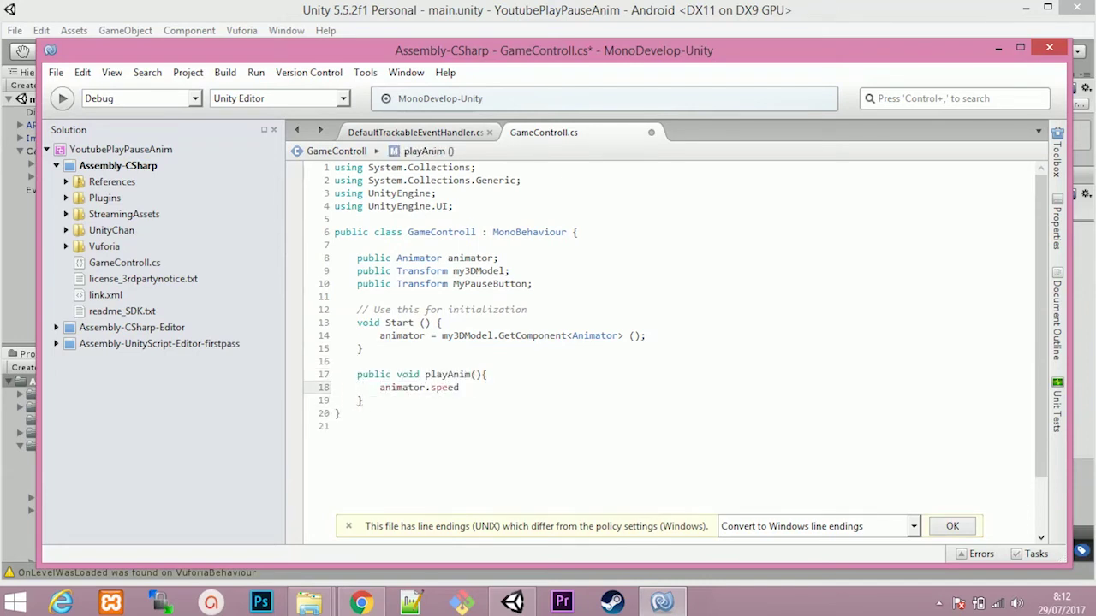
key("BackSpace")
key("BackSpace")
key("BackSpace")
key("BackSpace")
key("BackSpace")
type("Play (")
type("\"WIN00\");")
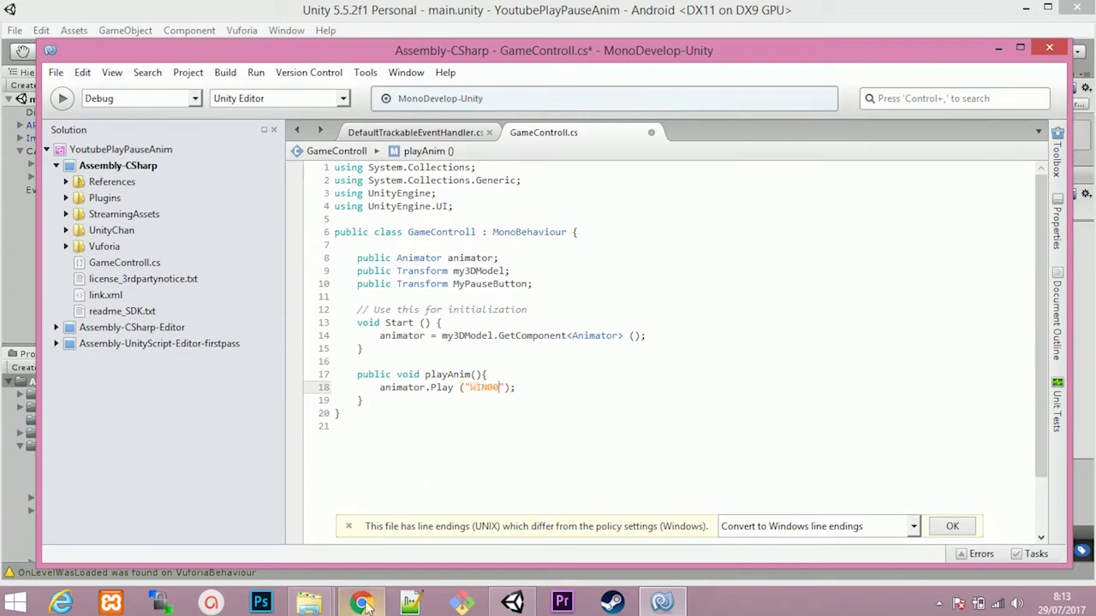
mouse_move(363, 604)
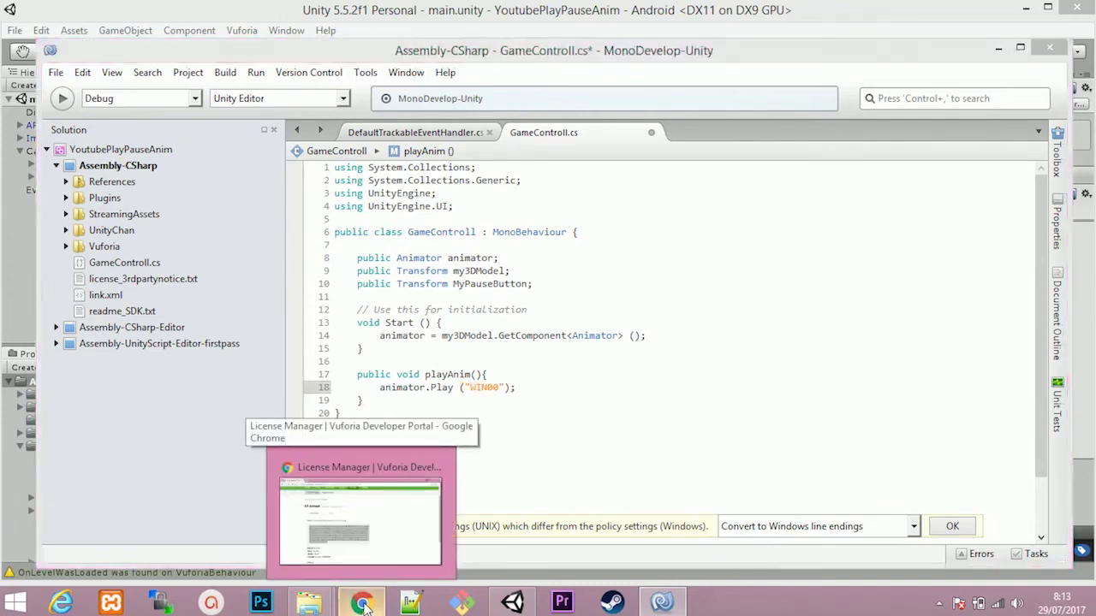
left_click(363, 604)
left_click(368, 604)
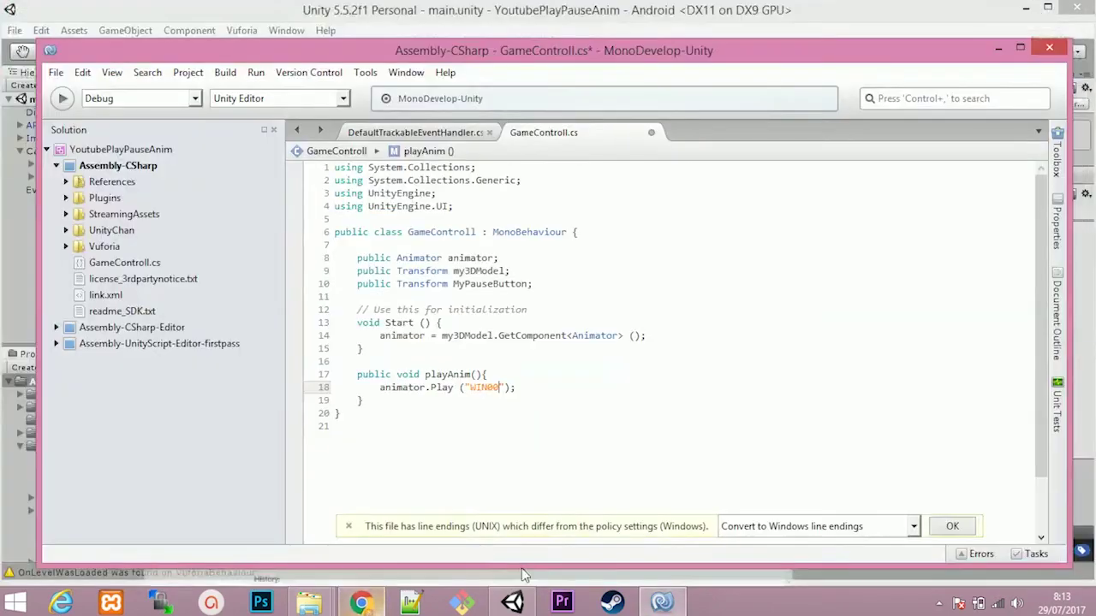
left_click(512, 604)
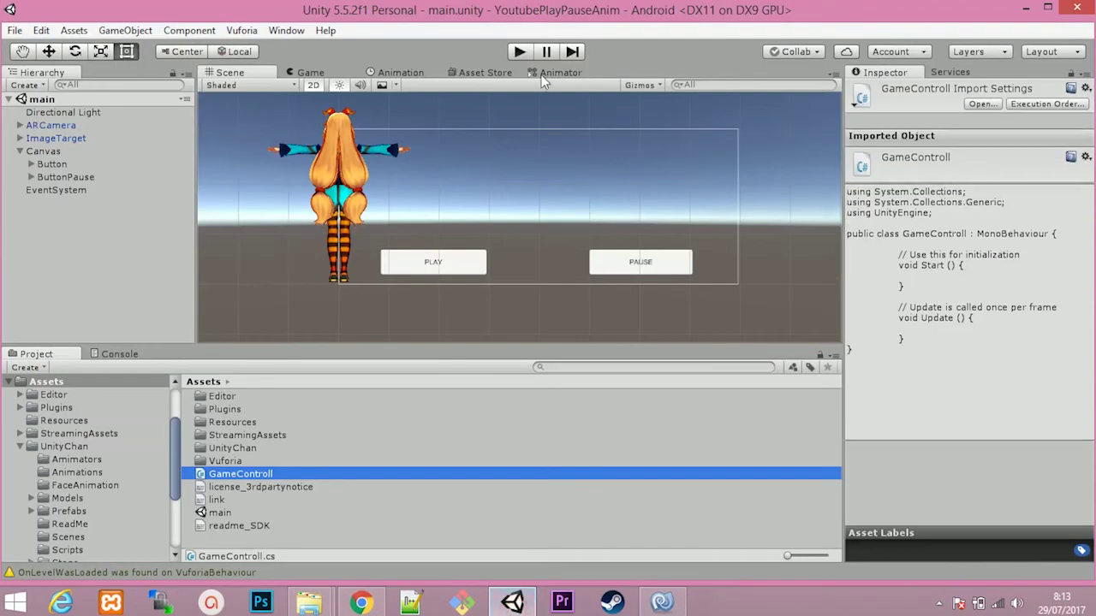
left_click(34, 139)
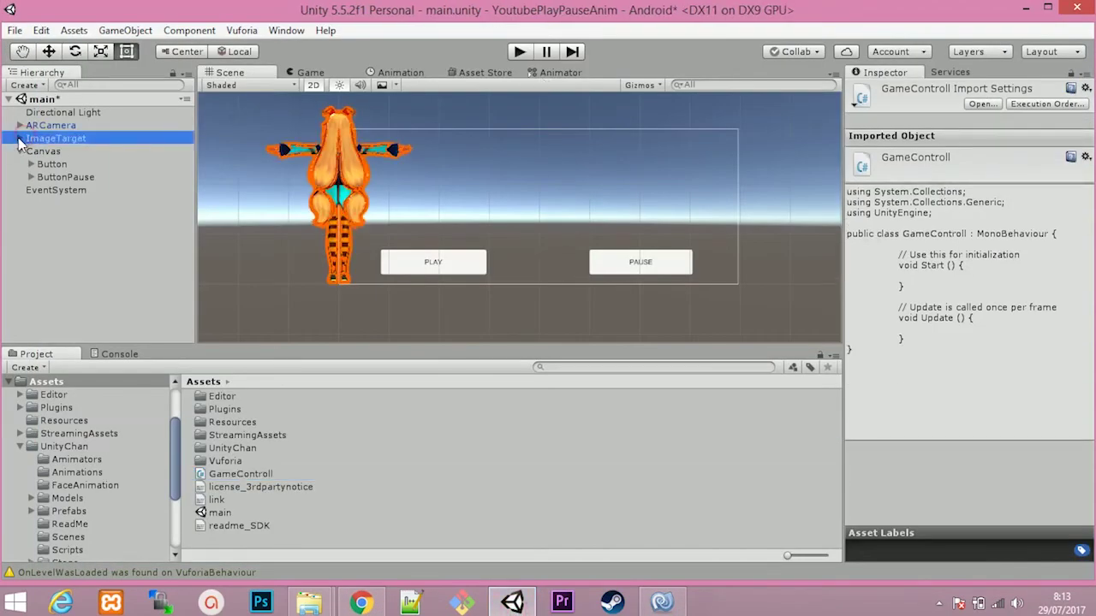
left_click(19, 138)
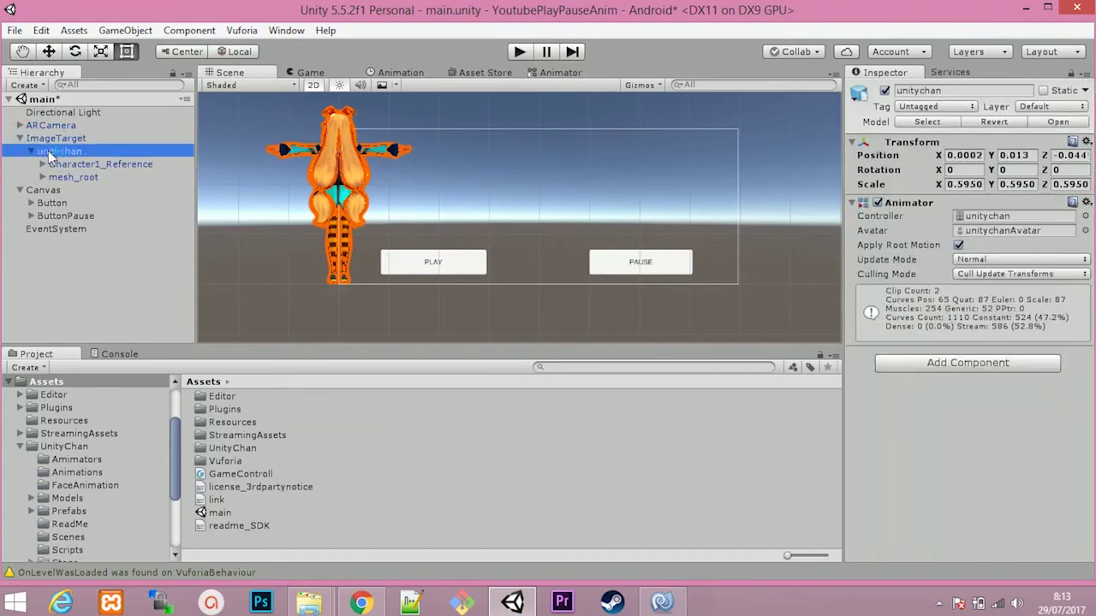
left_click(60, 151)
left_click(31, 151)
left_click(548, 75)
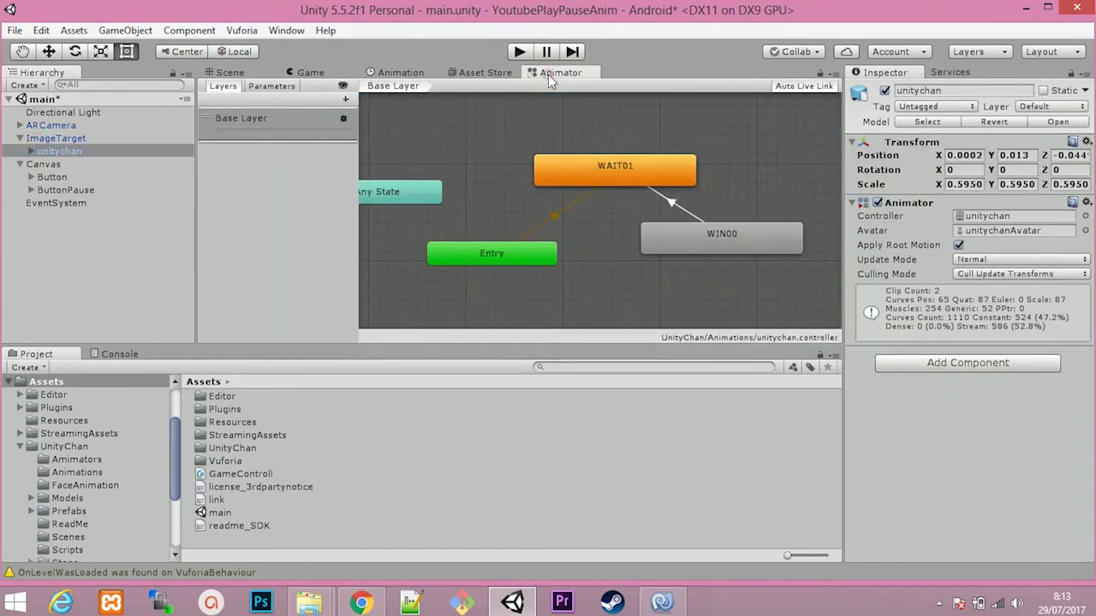
left_click(748, 229)
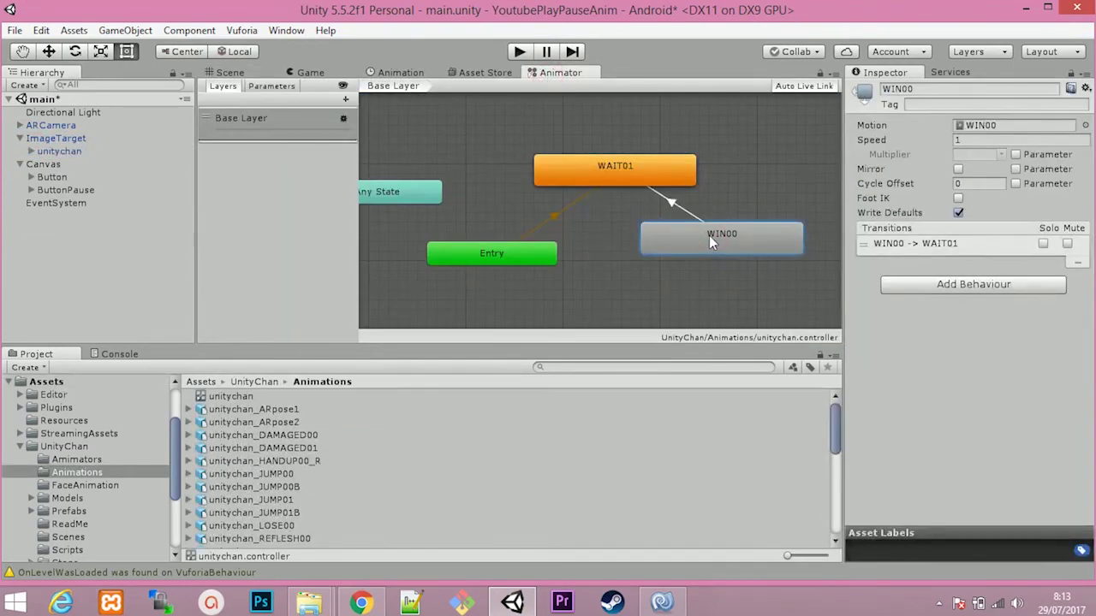
key("alt+Tab")
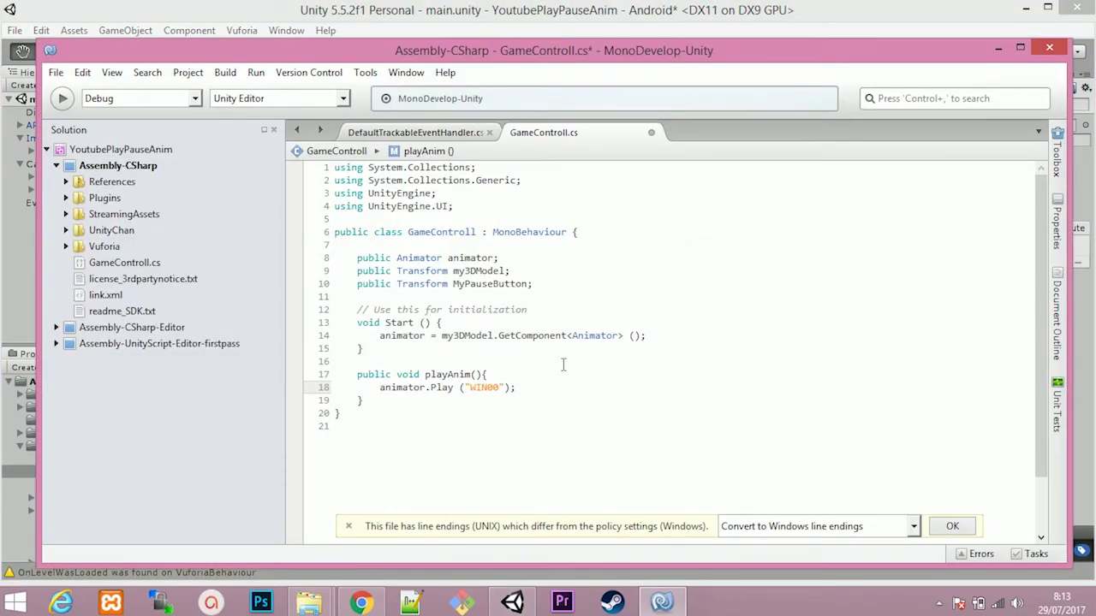
Add a -1 layer argument to the animator.Play("WIN00") call
left_click(524, 386)
key("Left")
key("Left")
type(",")
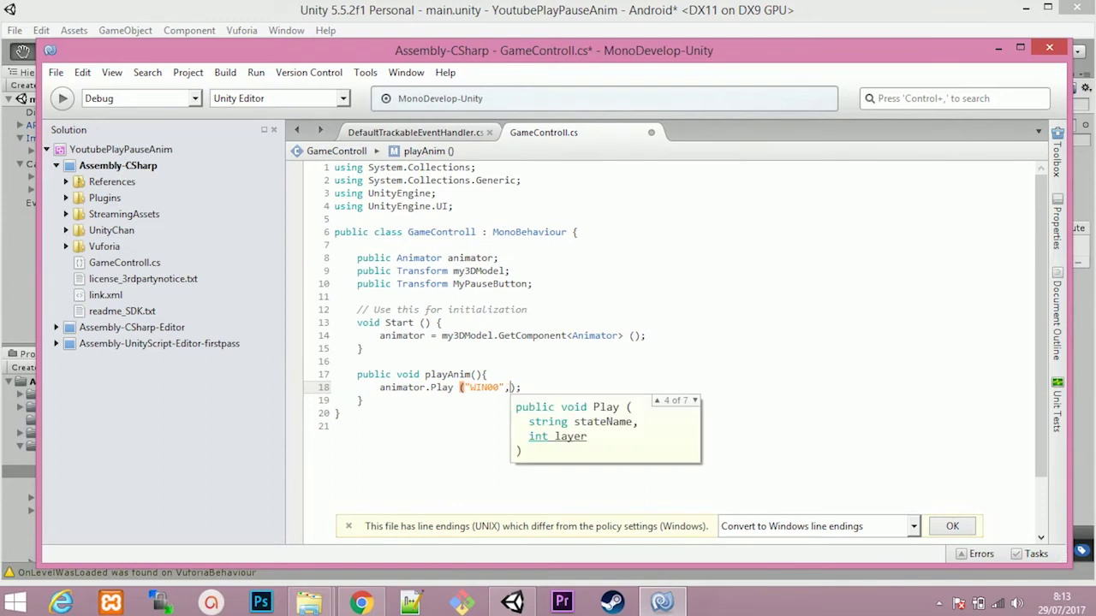
type("-1")
type(",0f")
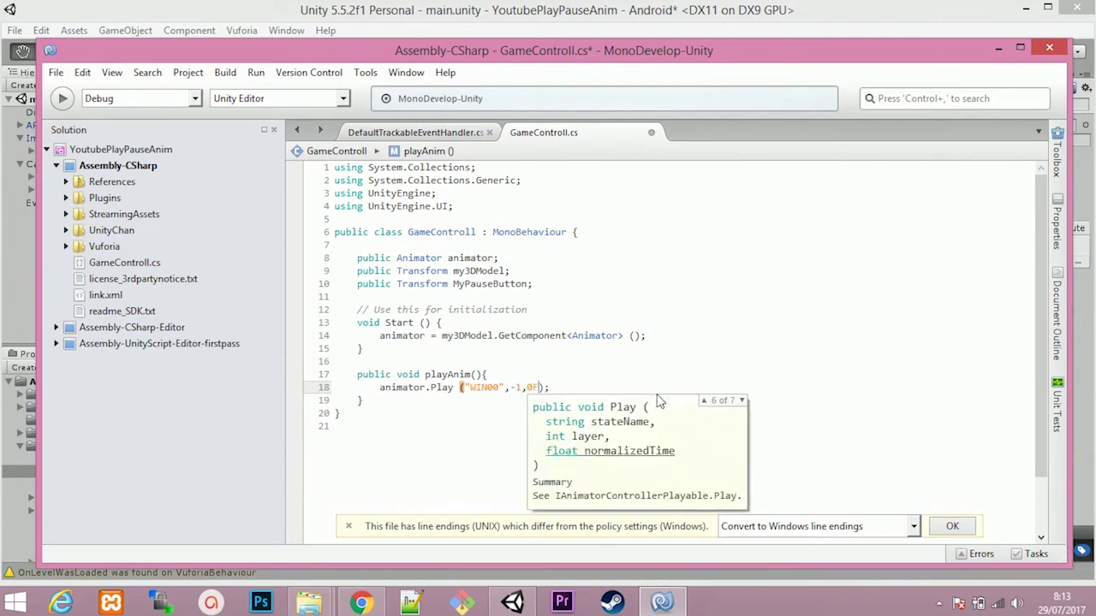
key("End")
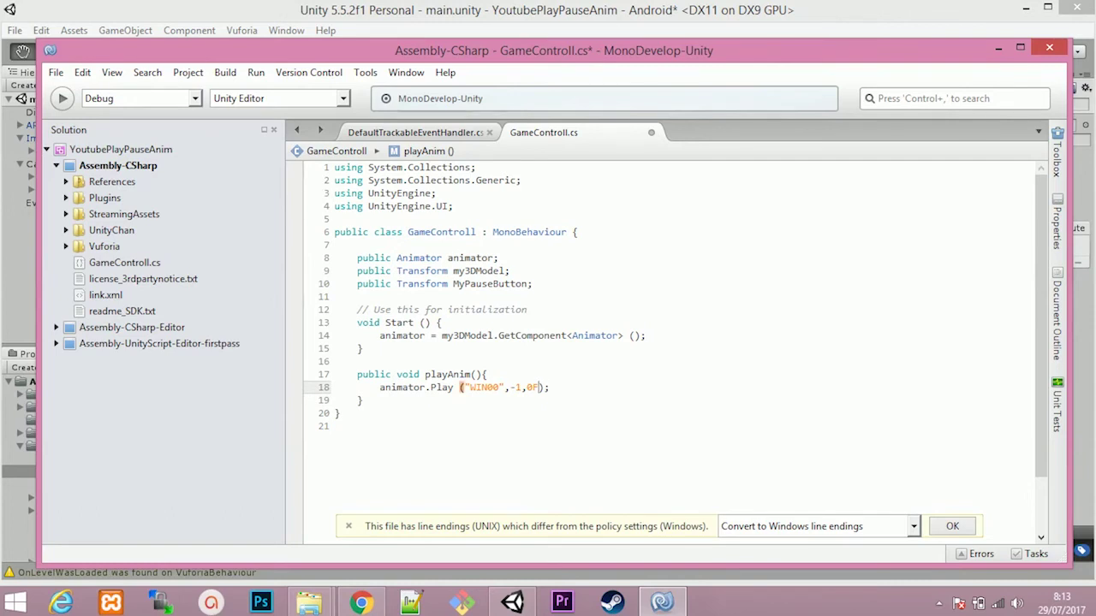
Add a pauseAnim() method that sets animator.speed to 0
left_click(363, 400)
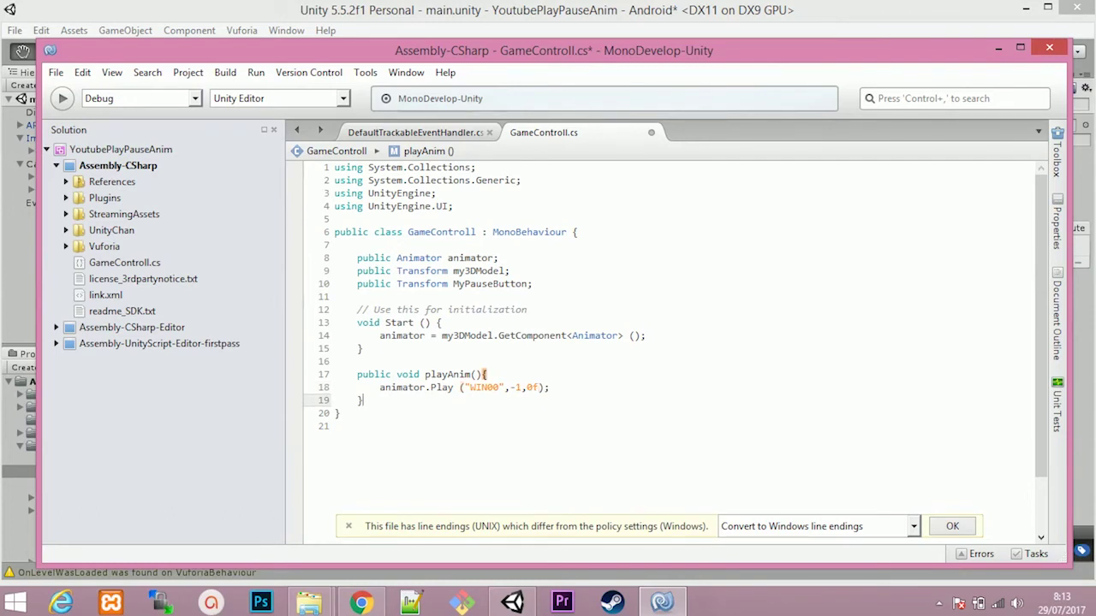
key("Return")
key("Return")
type("public voi")
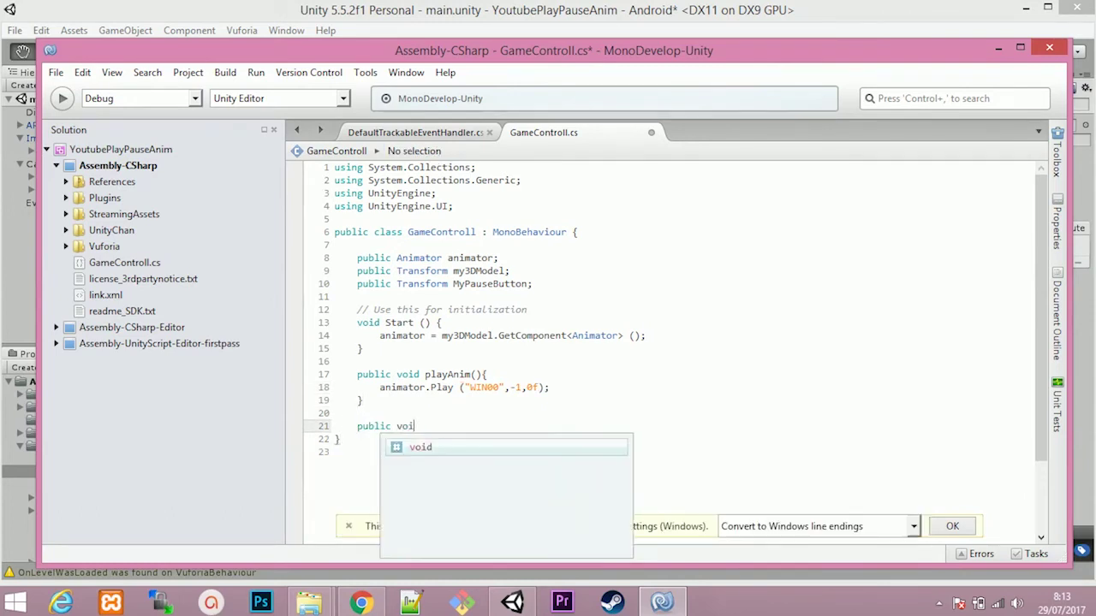
type("d pauseAnim(){")
key("Return")
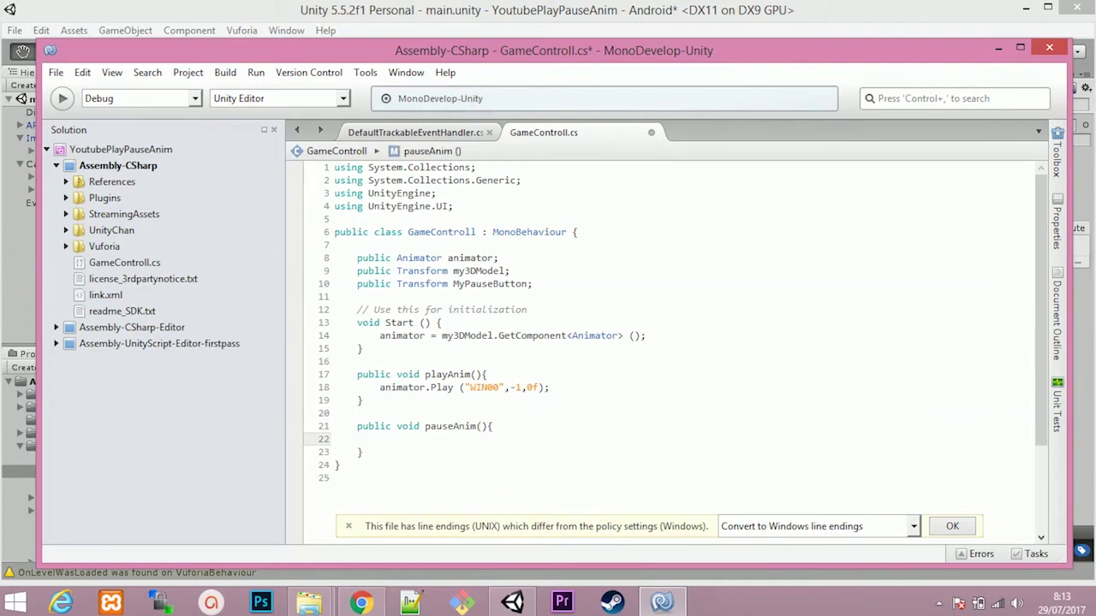
type("animator.speed = 0;")
key("Return")
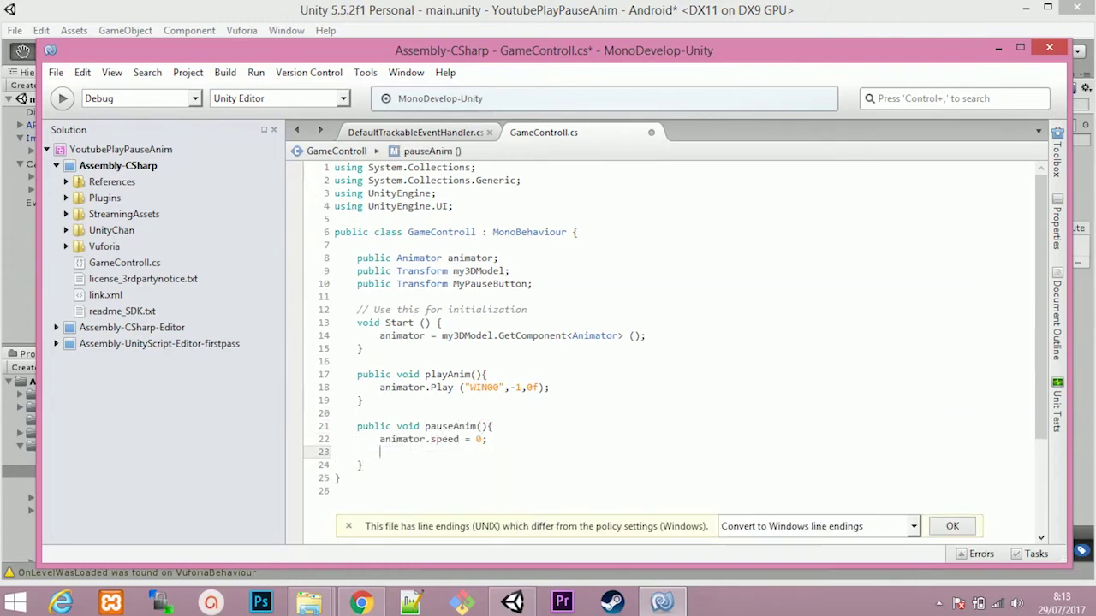
In pauseAnim, set MyPauseButton's child Text label to RESUME
type("M")
key("Return")
type(".GetCom")
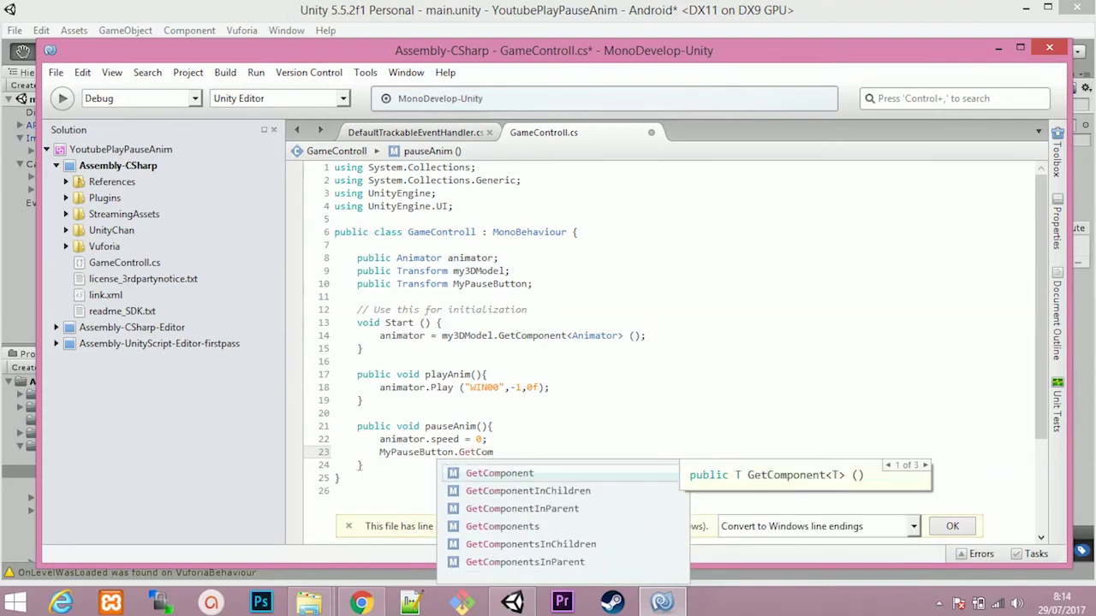
key("Down")
key("Return")
type("<Text> ()")
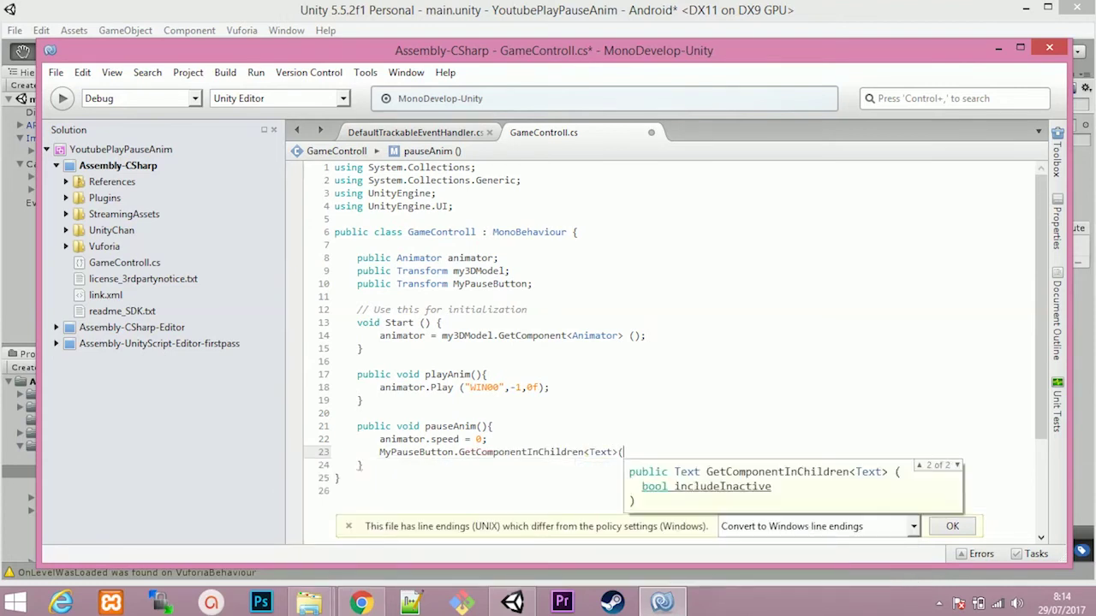
type(".text = \"\";RESUME\";")
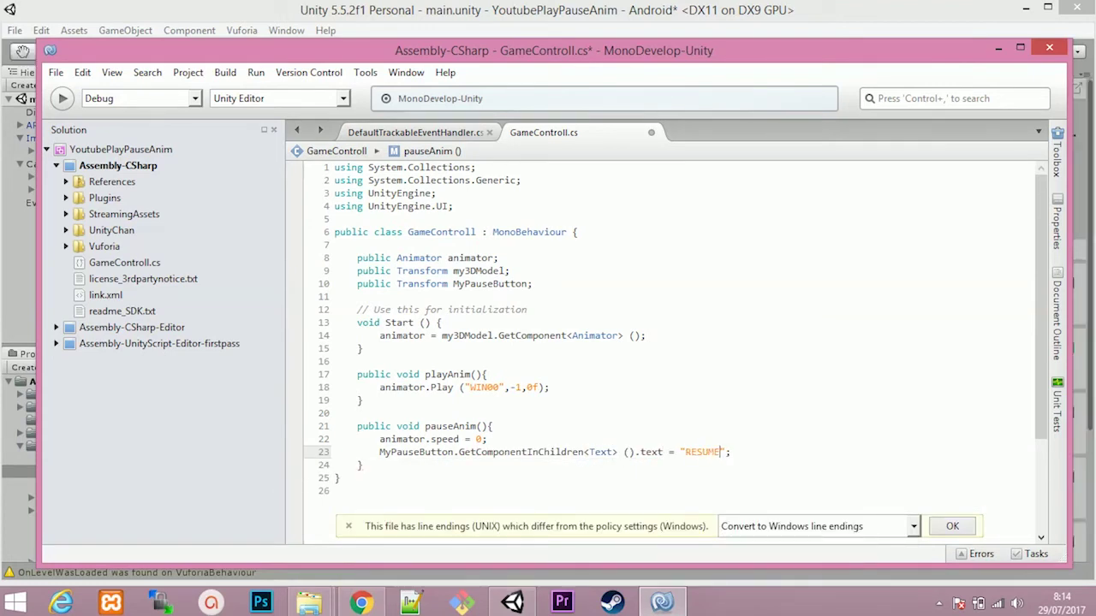
key("Down")
key("Return")
key("Return")
Make pauseAnim switch the button's onClick listener to resumeAnim
key("Up")
left_click(756, 452)
key("Return")
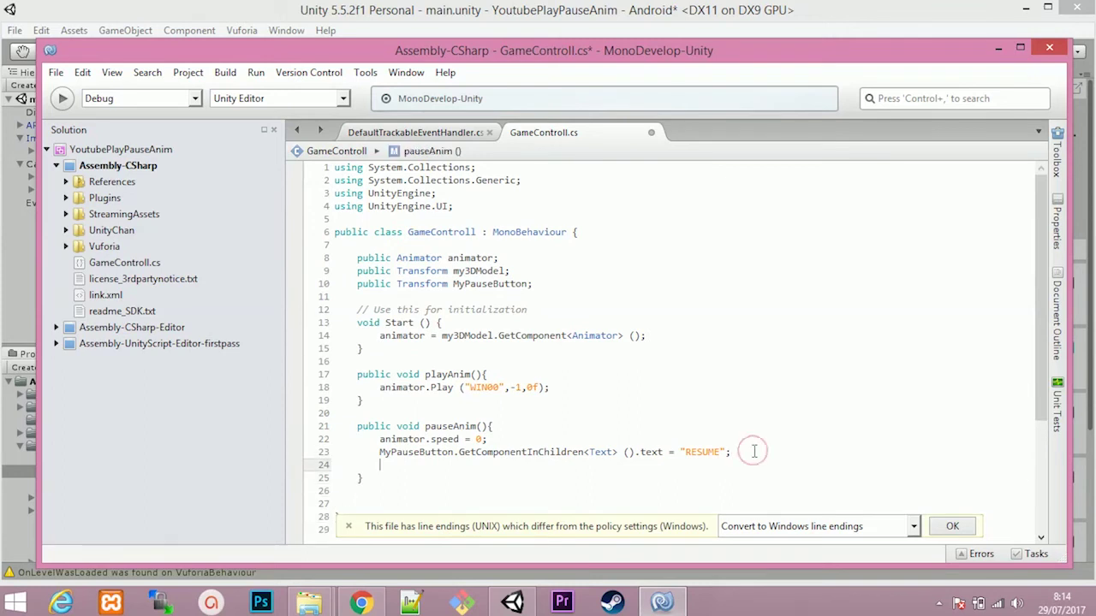
type("Button btn = MyPauseButton")
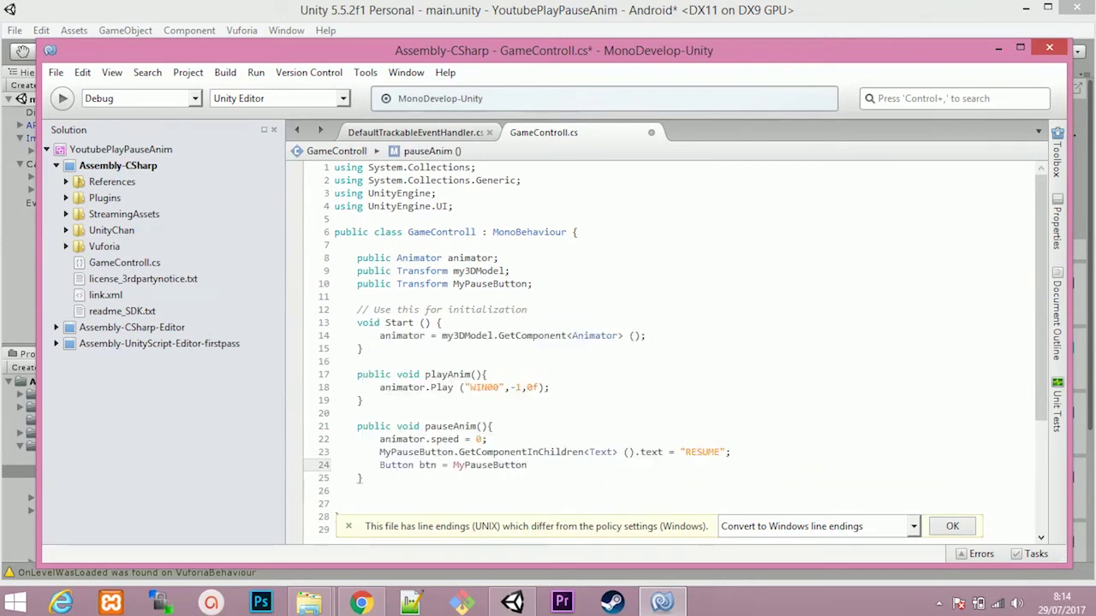
type(".GetComponent<")
type("Button> ();")
key("Return")
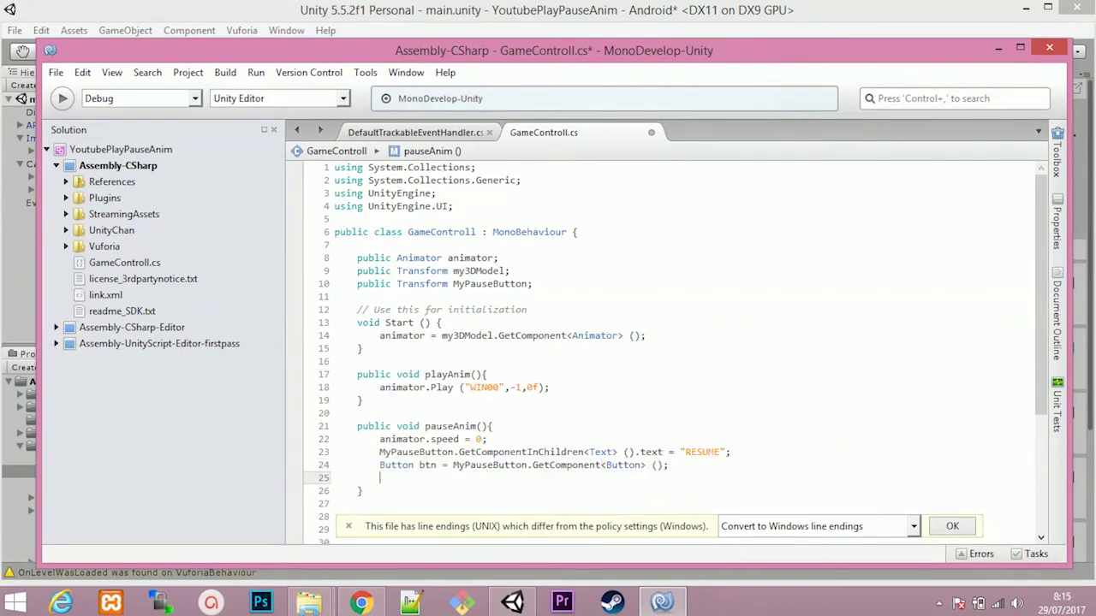
type("btn.onClick.A")
key("Return")
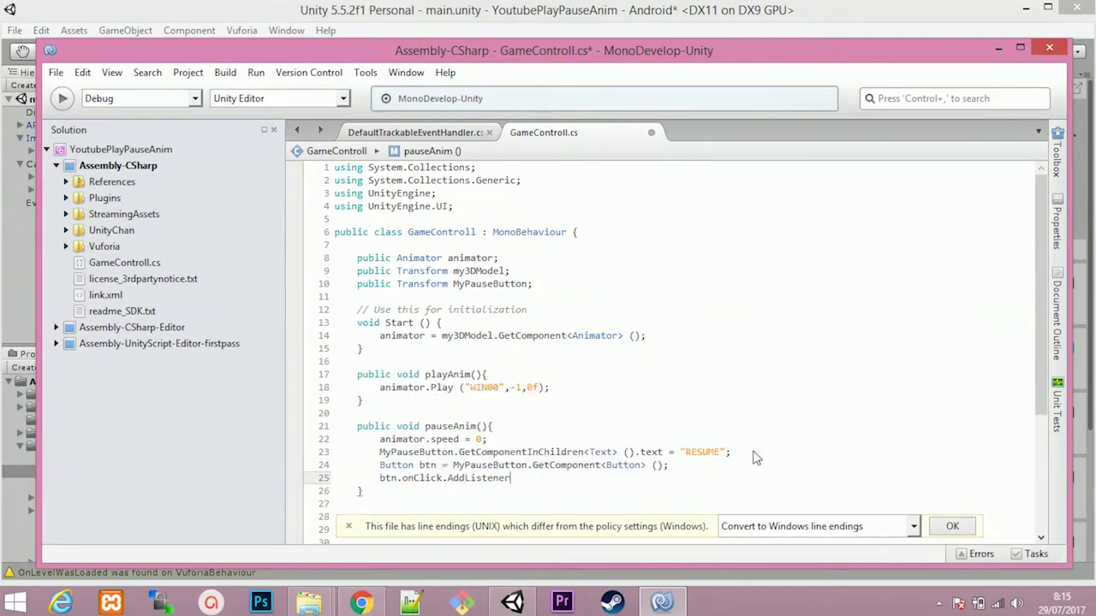
type(" (resumeAnim);")
Add a resumeAnim() method that sets the button label to PAUSE
scroll(742, 472, "down", 3)
left_click(394, 419)
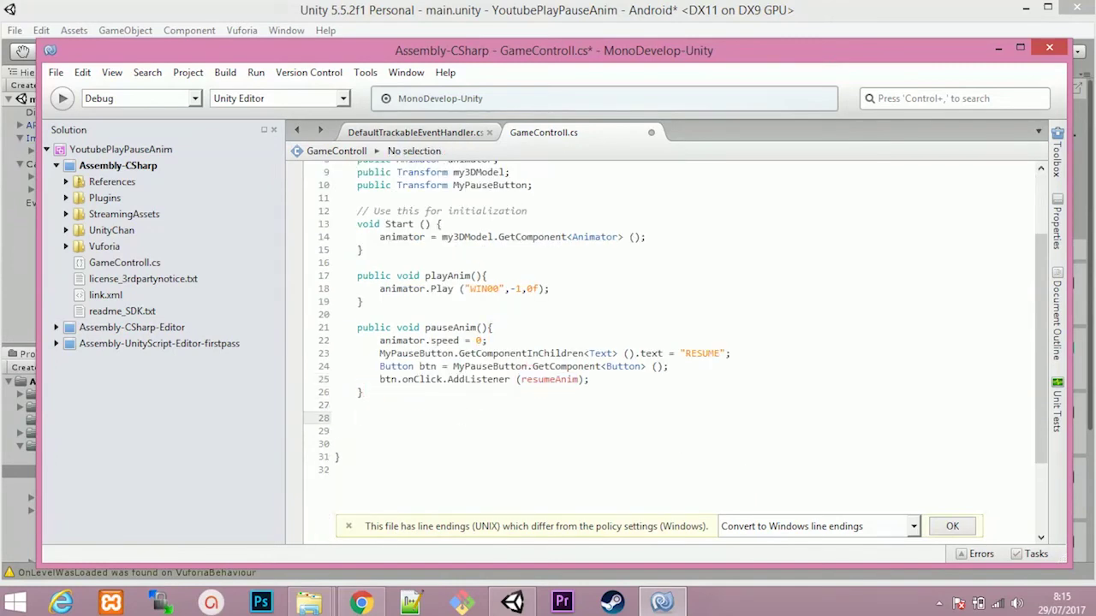
type("void resumeAnim")
type("(){")
key("Return")
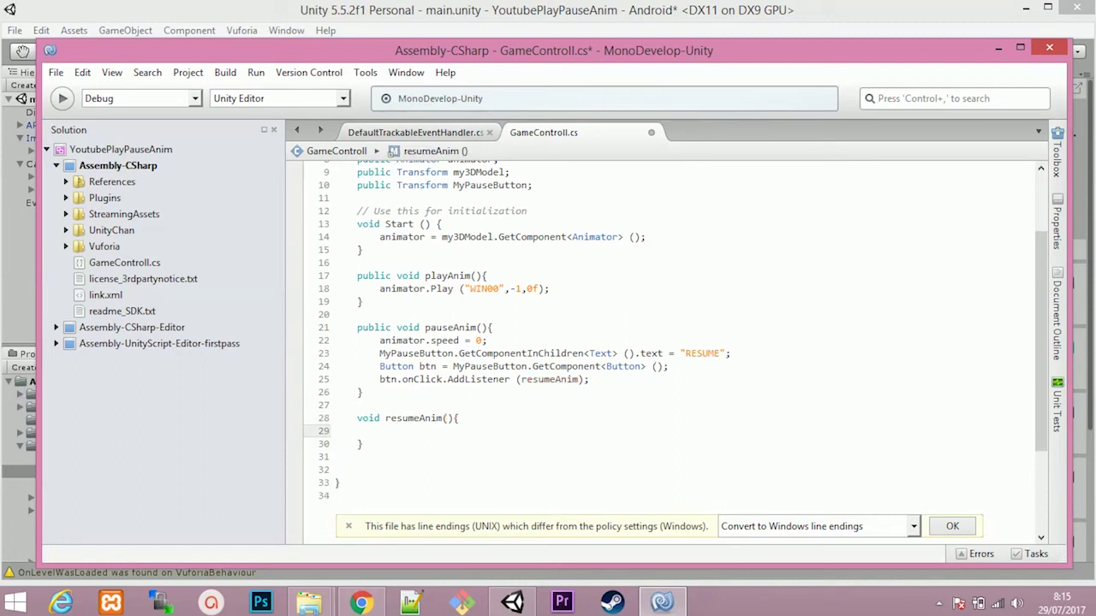
type("MyPauseButton.GetComp")
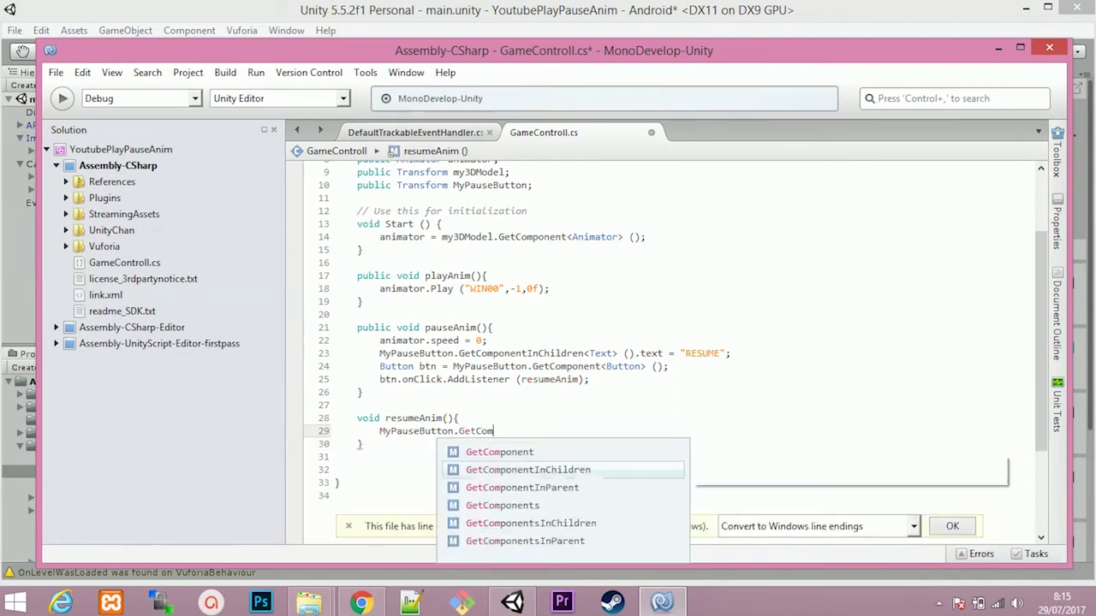
key("Return")
type("<Text> ().")
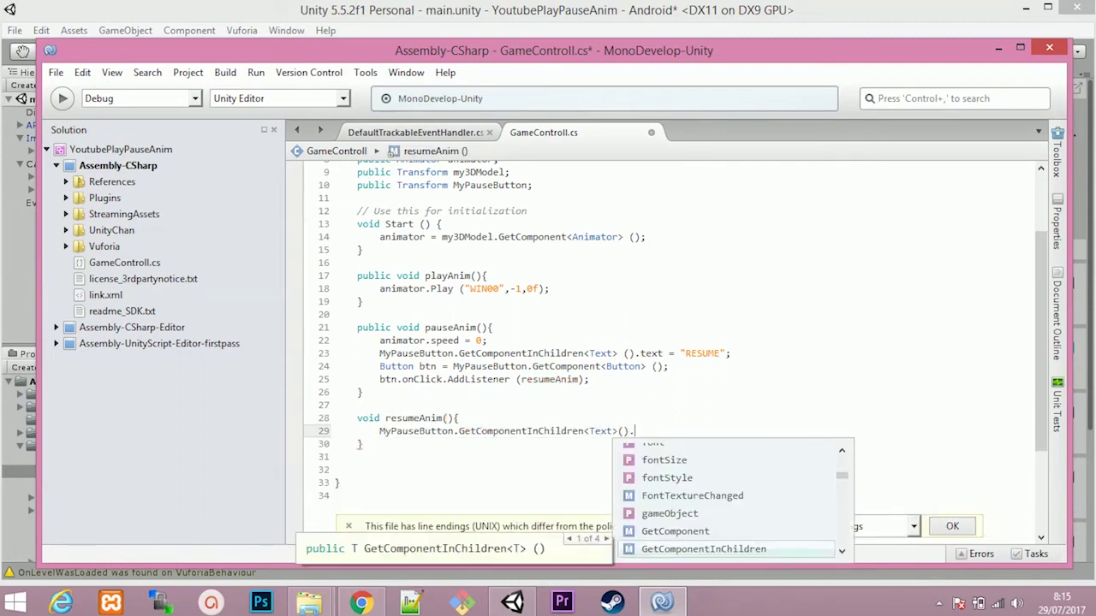
type("text = \"\";")
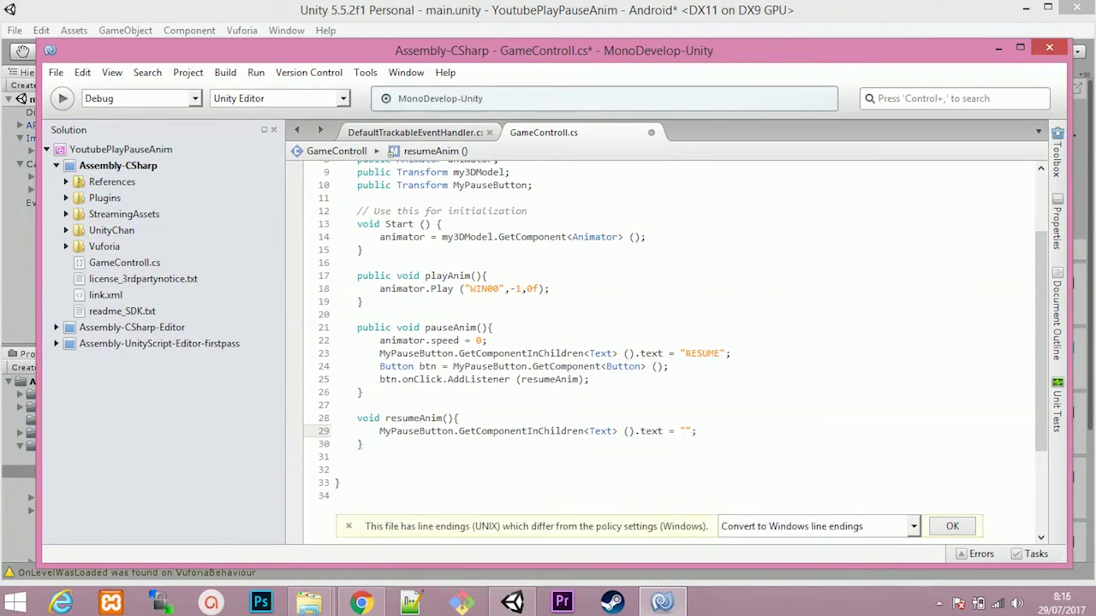
type("PAUSE")
In resumeAnim, restore animator.speed and set the click listener back to pauseAnim
key("Return")
type("ani")
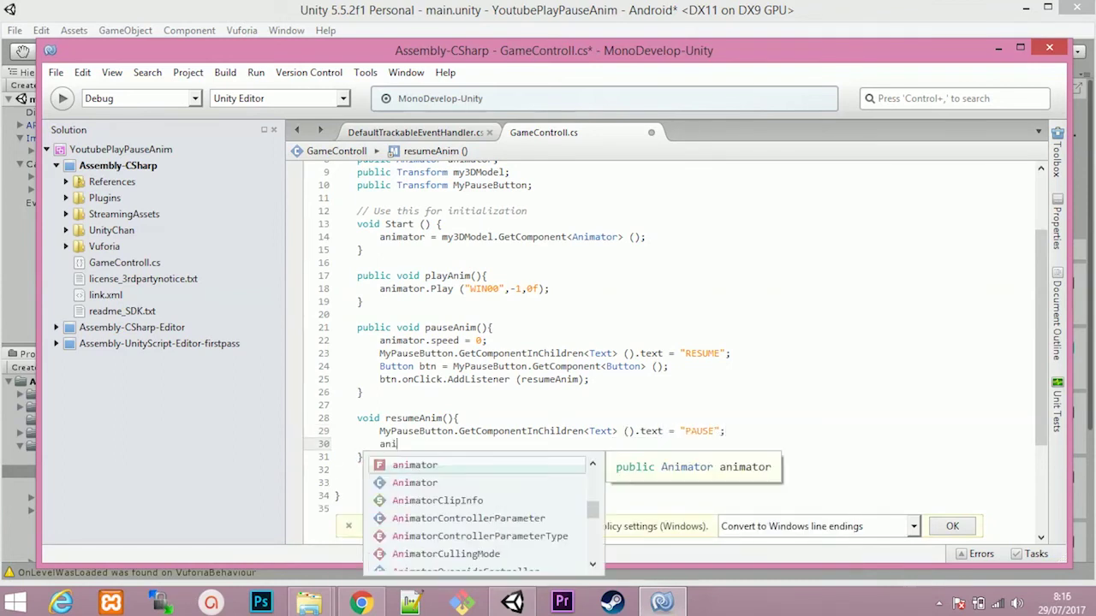
type("mator.speed = 1;")
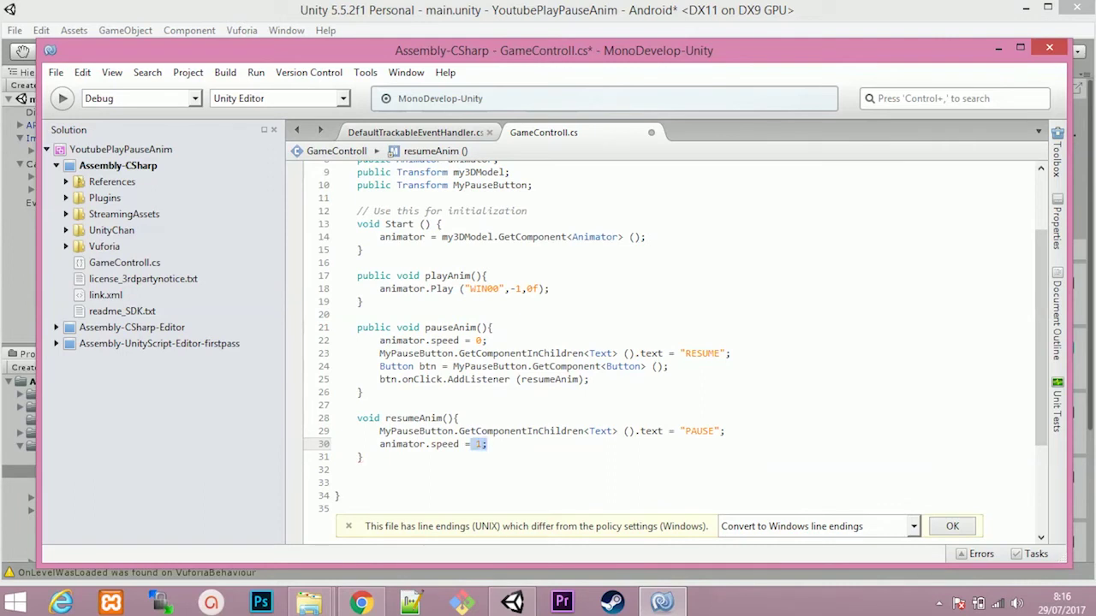
key("Return")
type("Button btn = M")
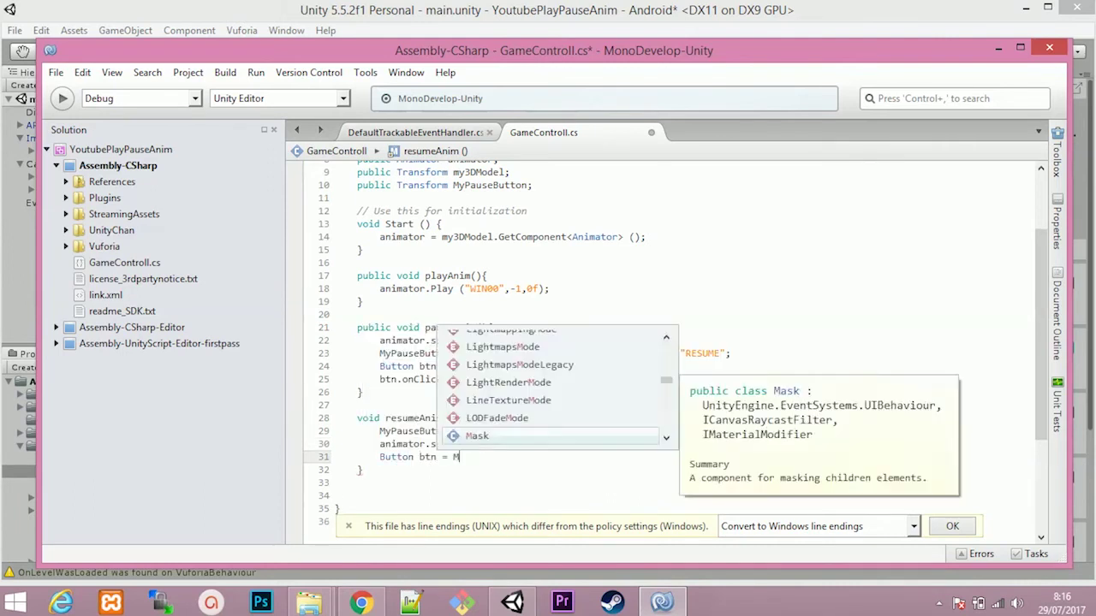
type("yPauseButton.GetComponent<But")
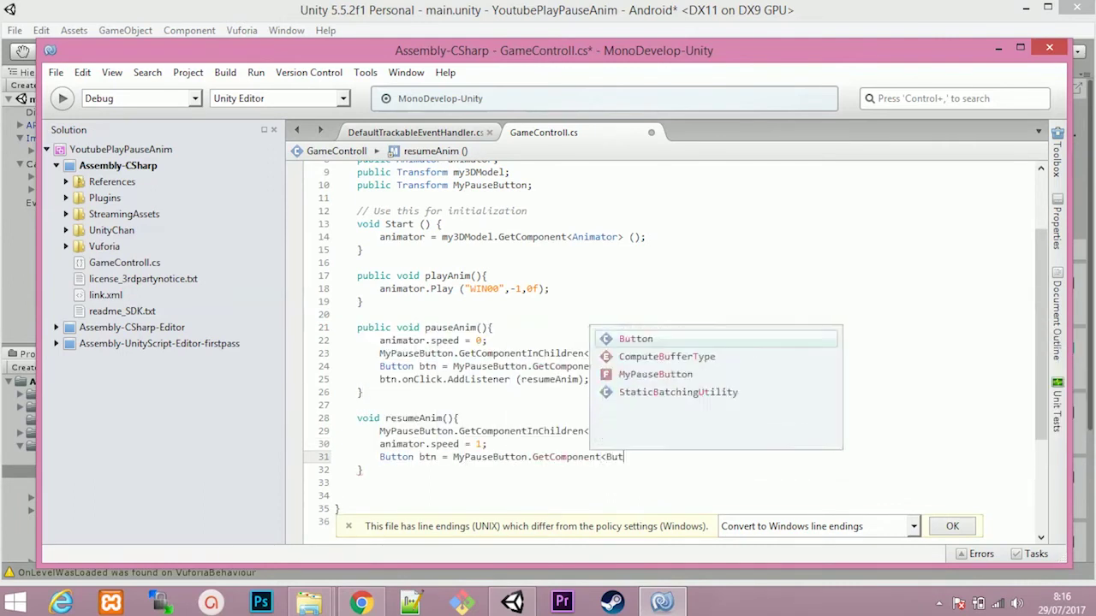
type("ton> ();")
key("Return")
type("btn.on")
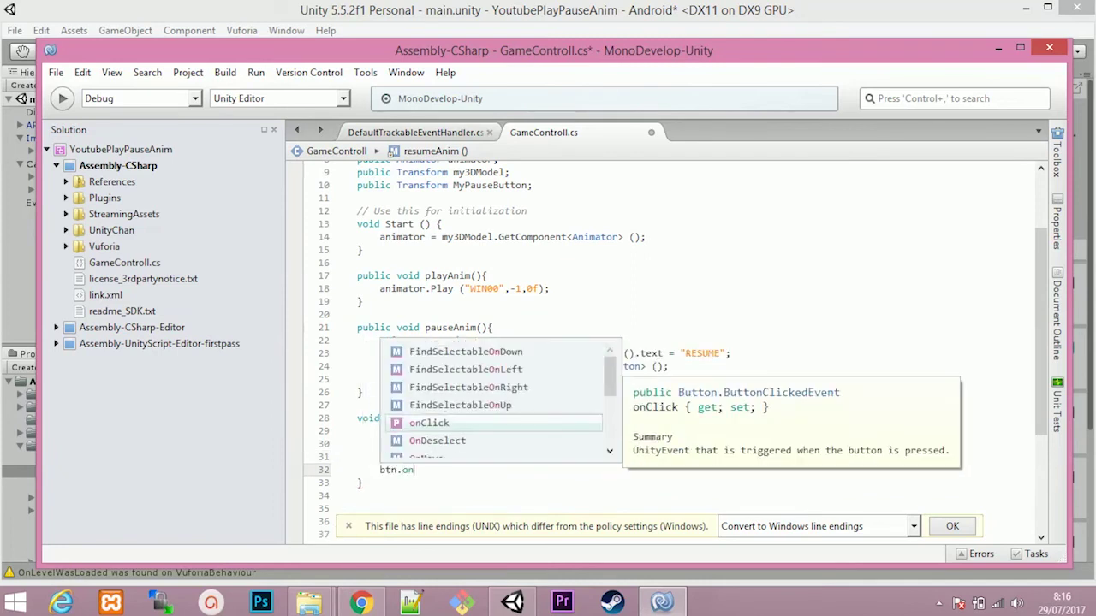
type("Click.AddListener (")
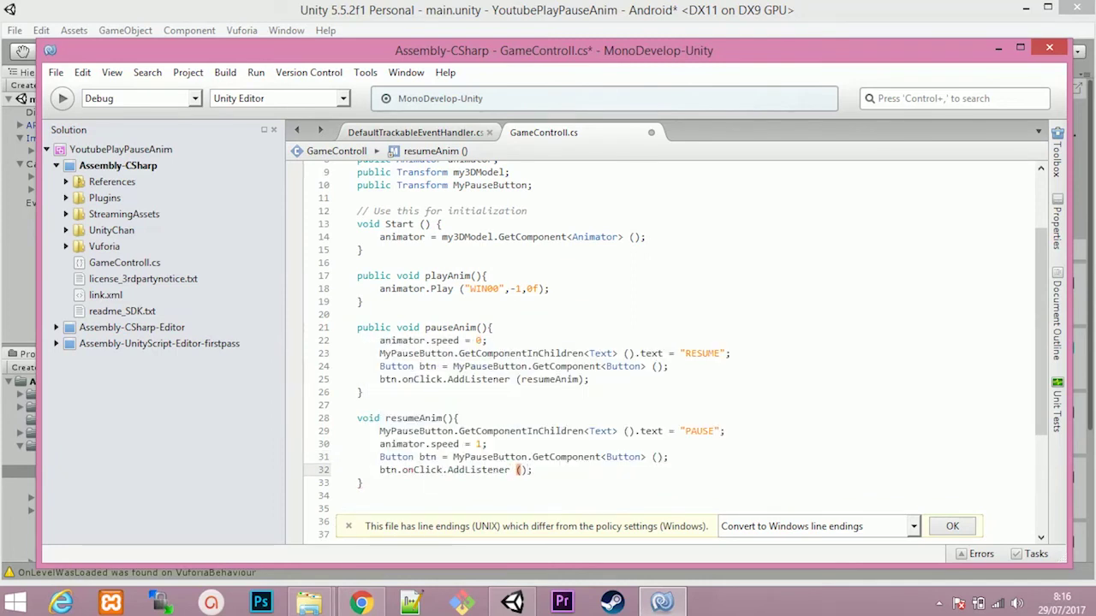
type("pauseAnim")
Review the label and listener lines in pauseAnim and resumeAnim
double_click(449, 327)
left_click_drag(730, 353, 613, 353)
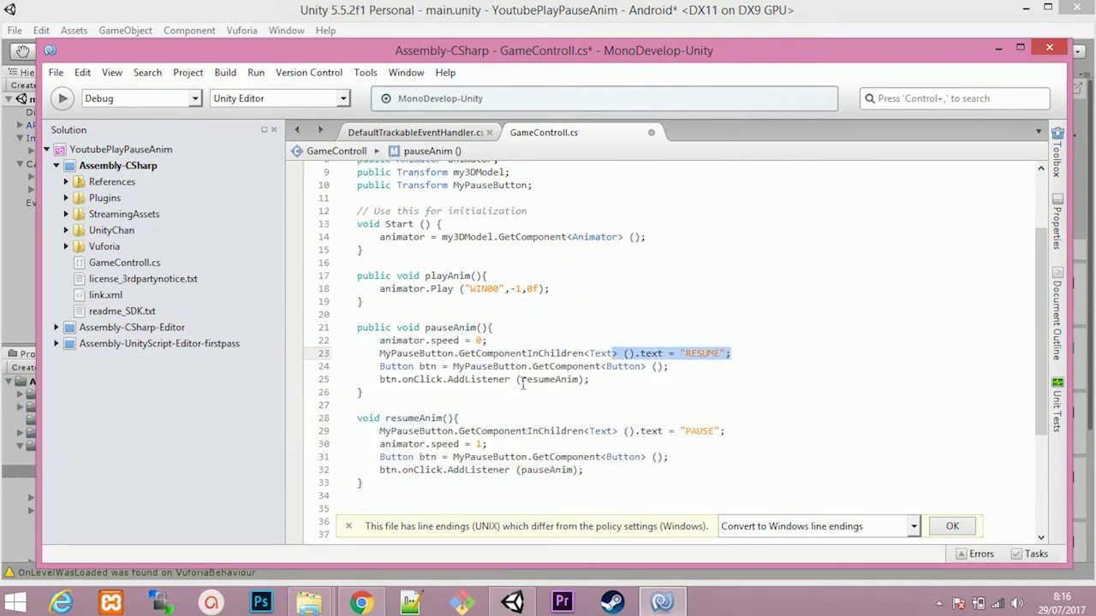
left_click(381, 379)
left_click(432, 419)
left_click_drag(379, 430, 725, 430)
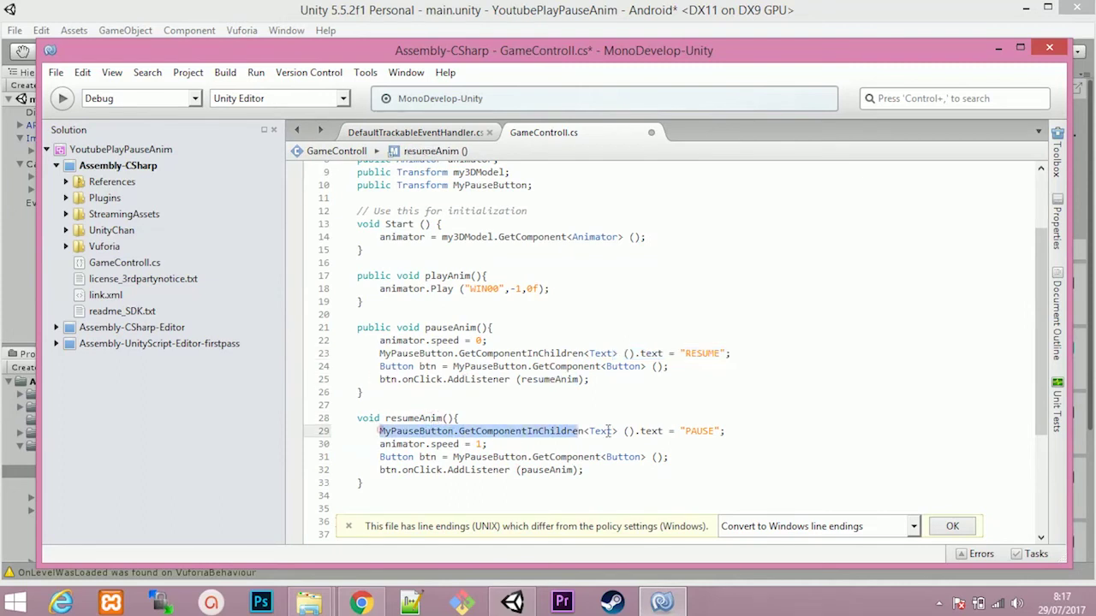
left_click(443, 443)
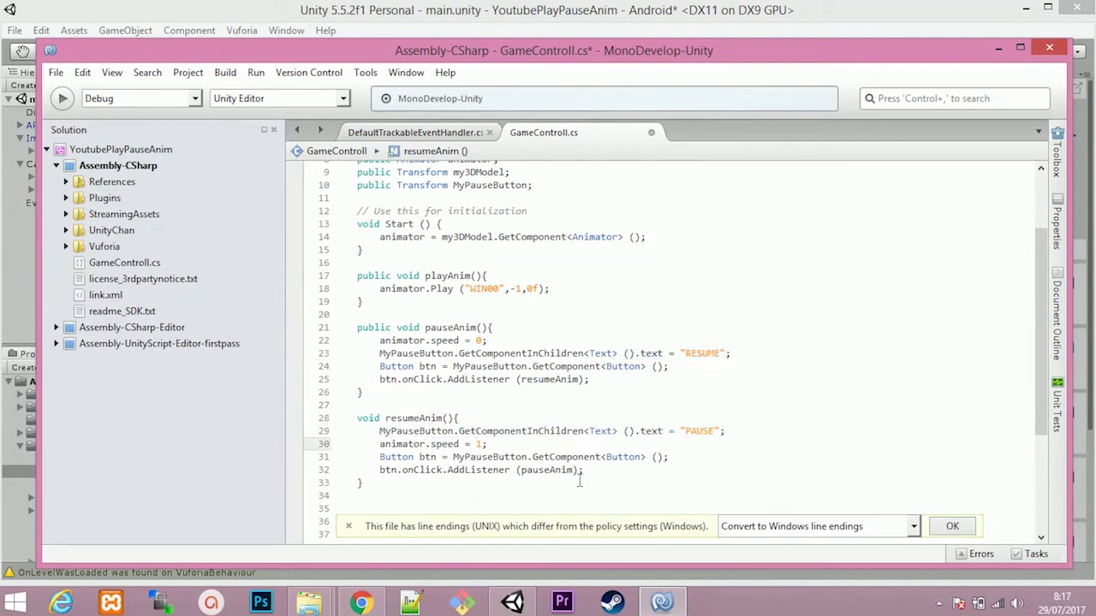
left_click(543, 470, "ctrl")
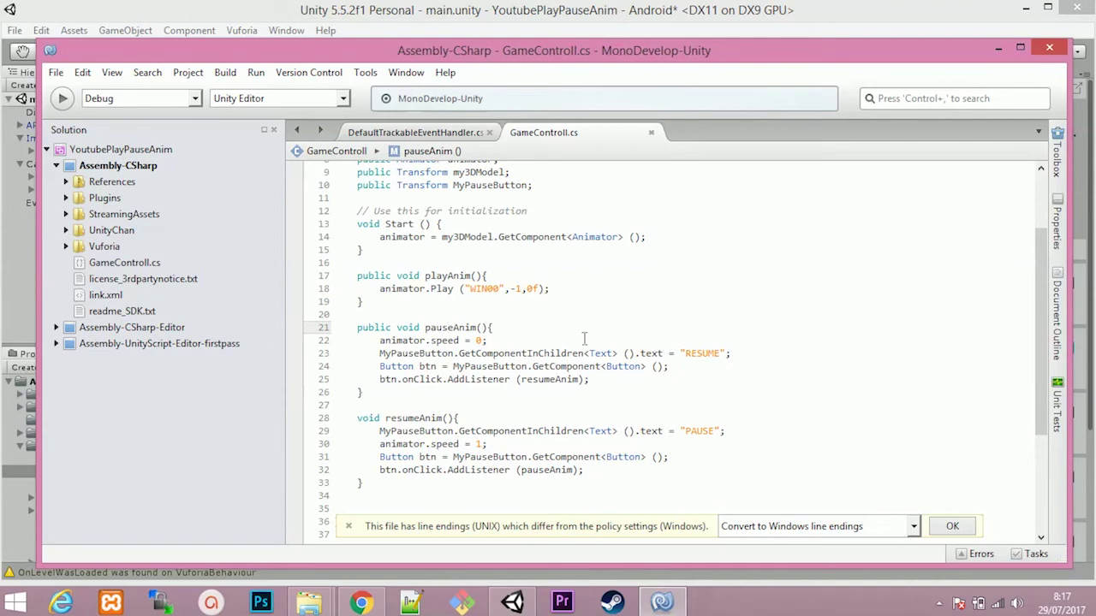
scroll(585, 337, "down", 3)
Back in Unity's scene view, create a new empty GameObject
left_click(511, 602)
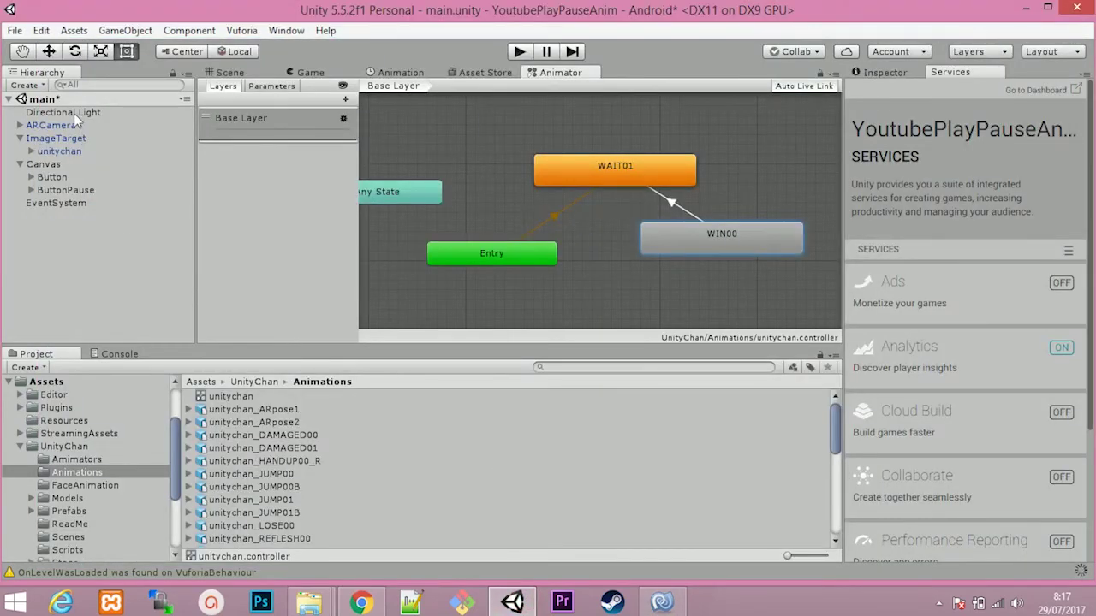
left_click(227, 72)
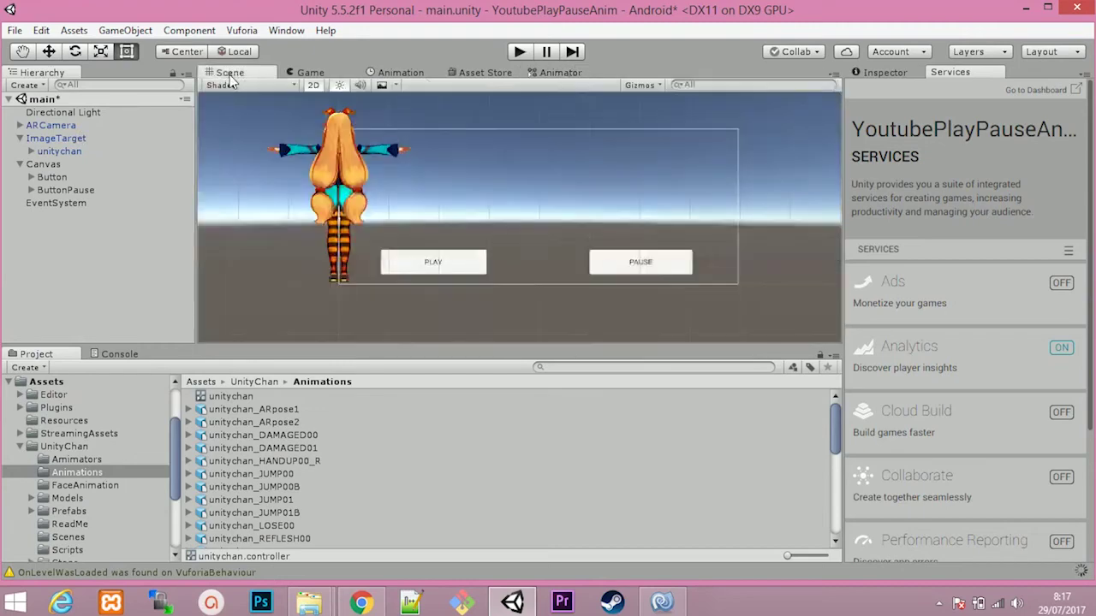
right_click(81, 272)
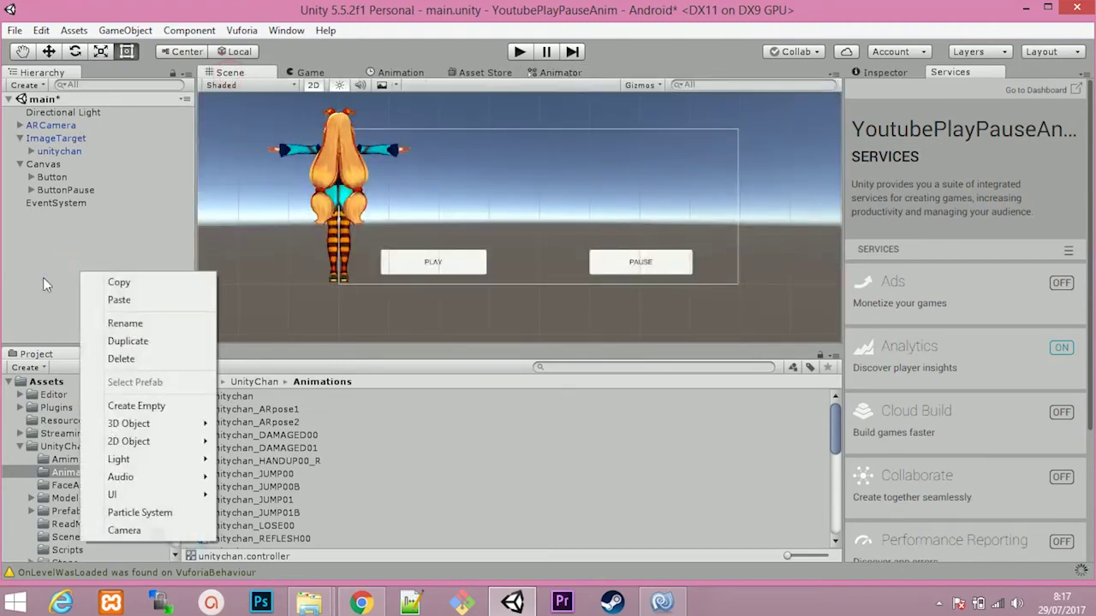
left_click(169, 405)
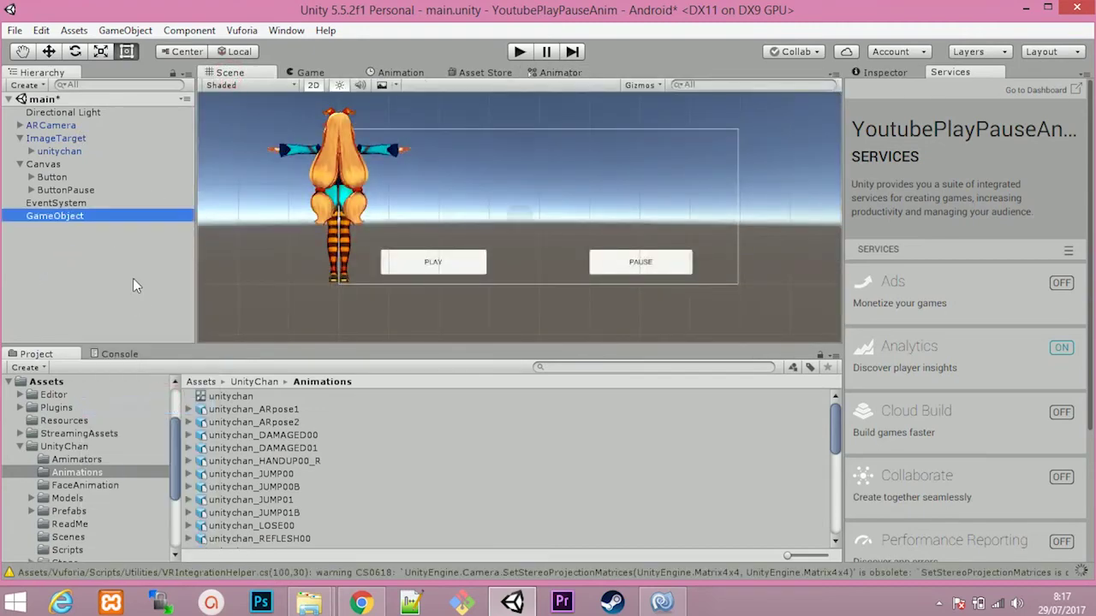
Rename the object GameController and attach the GameControll script to it
right_click(22, 216)
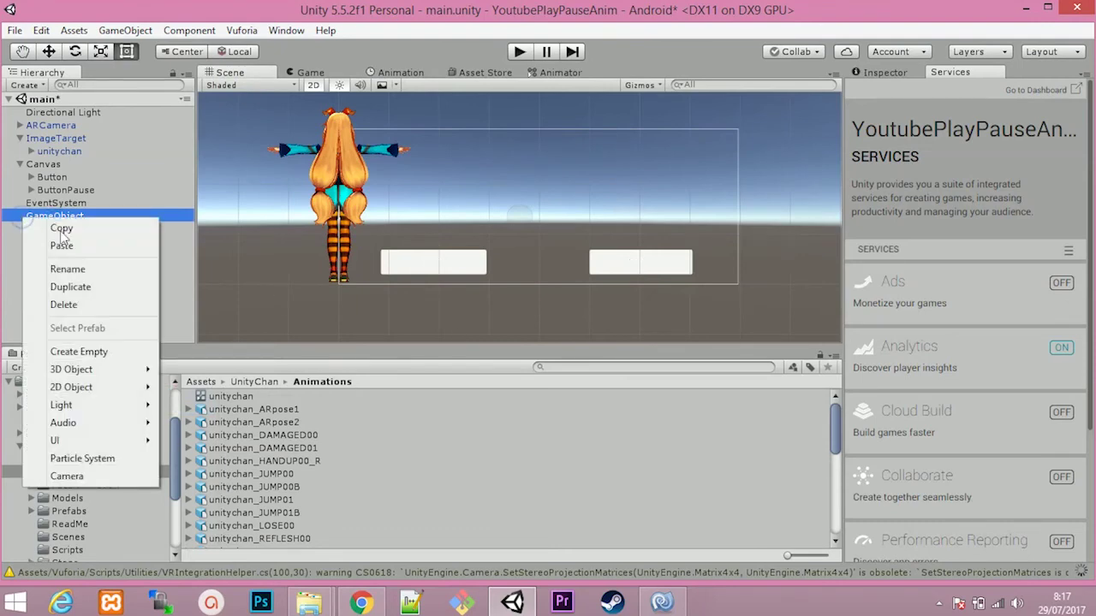
left_click(52, 264)
type("GameO")
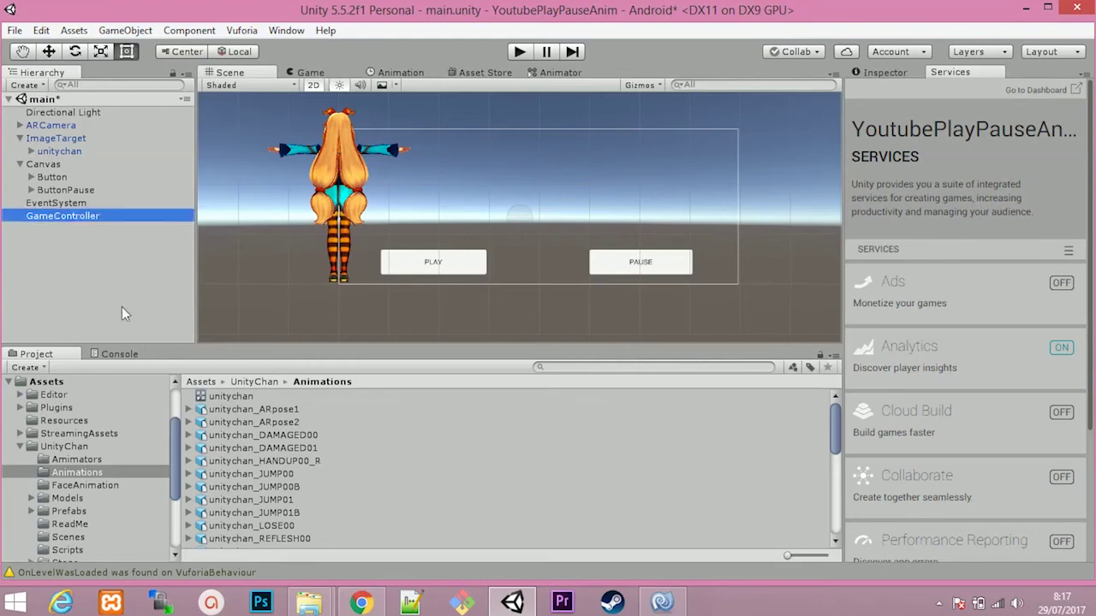
left_click(205, 382)
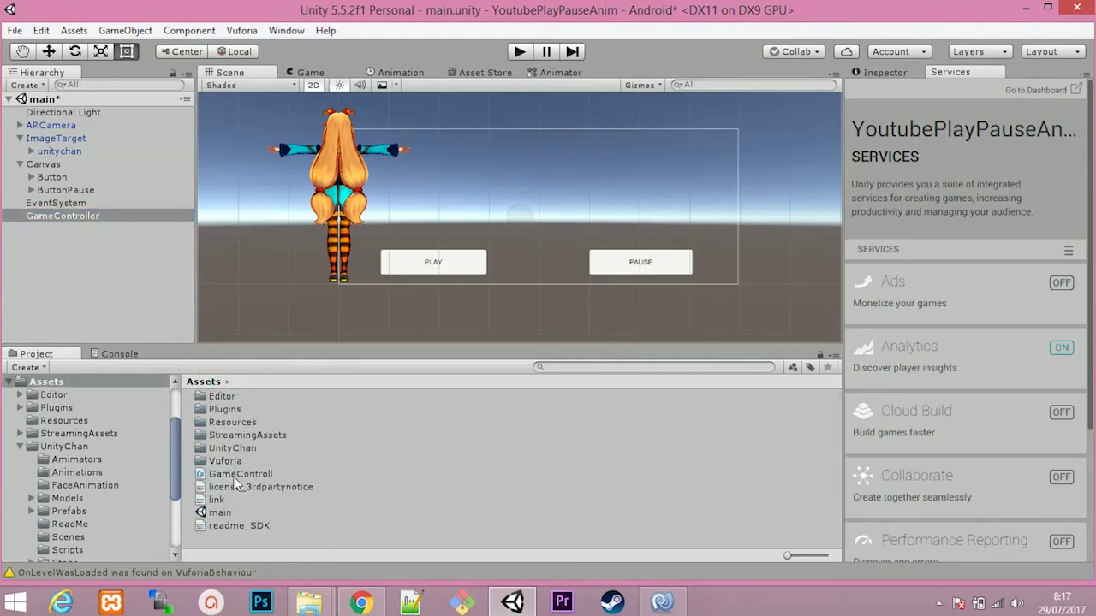
left_click_drag(235, 481, 75, 221)
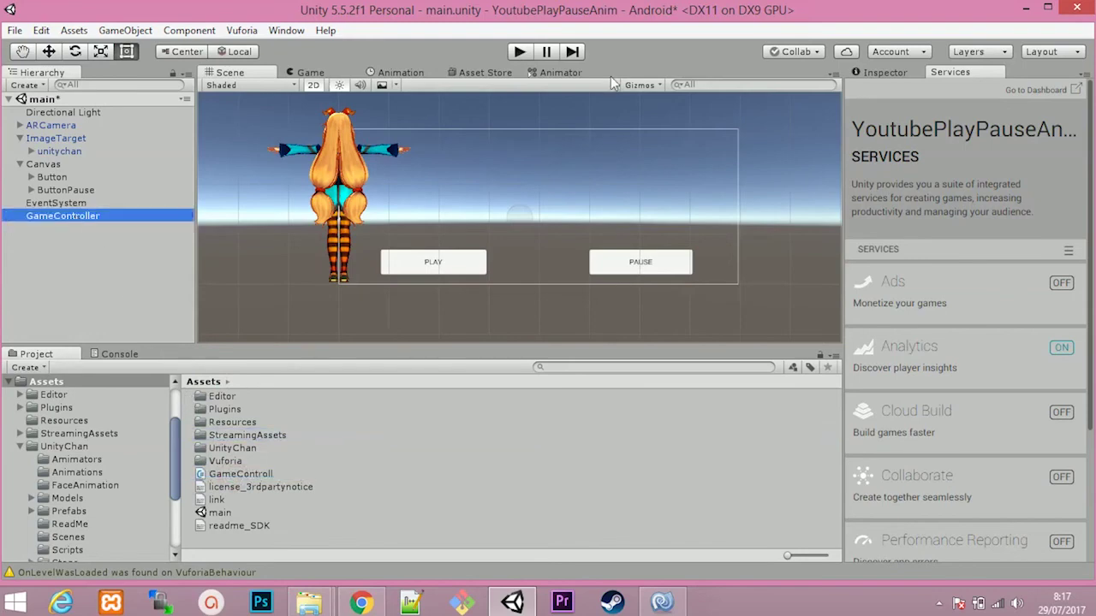
In GameController's Inspector, drag unitychan into My 3D Model and ButtonPause into My Pause Button
left_click(877, 72)
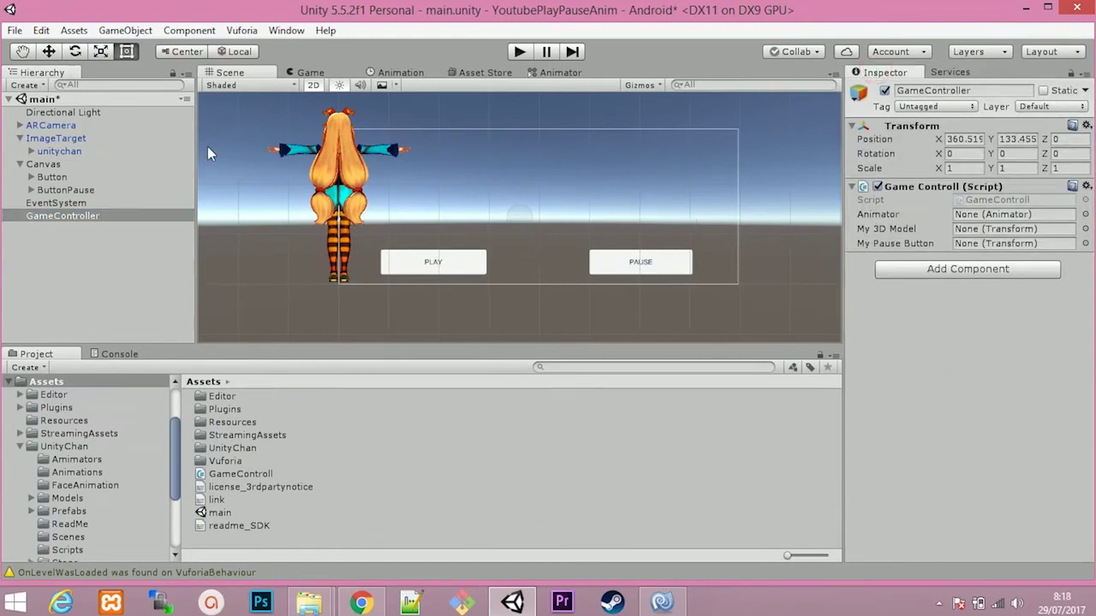
mouse_move(64, 151)
left_mouse_down()
mouse_move(1019, 219)
mouse_move(1008, 236)
left_mouse_up()
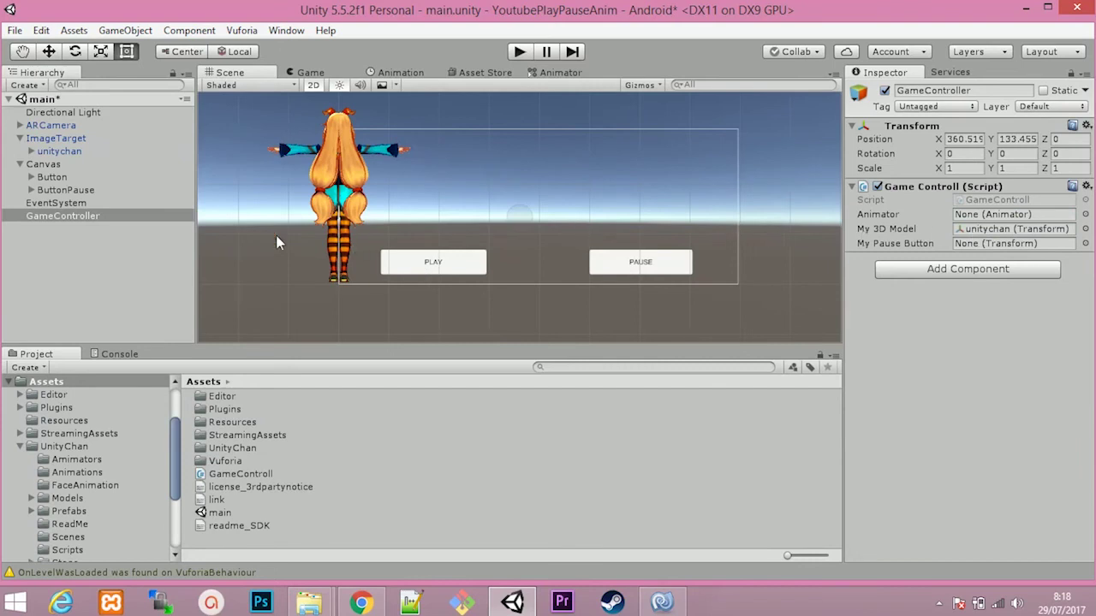
left_click_drag(73, 193, 847, 240)
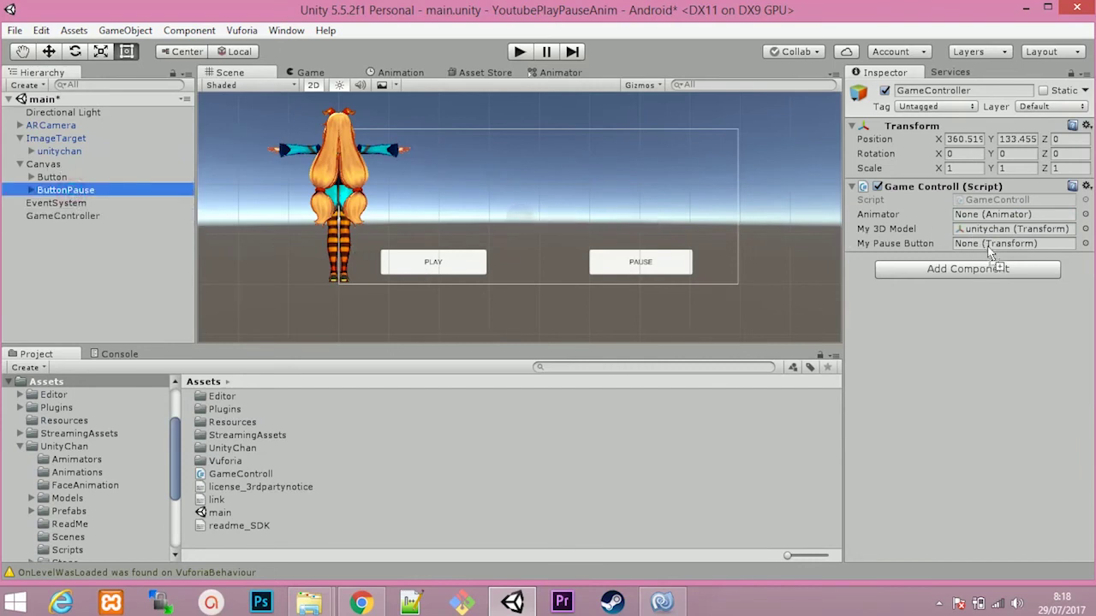
left_click_drag(991, 250, 991, 250)
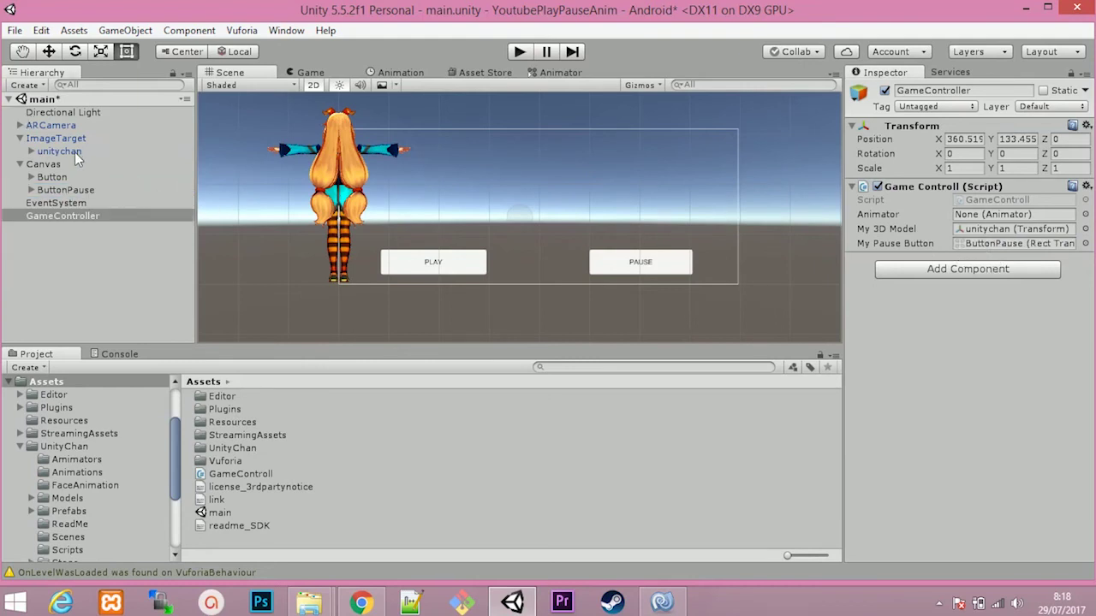
Add an On Click entry to the PLAY button targeting GameController and calling GameControll.playAnim()
left_click(66, 177)
scroll(995, 319, "down", 3)
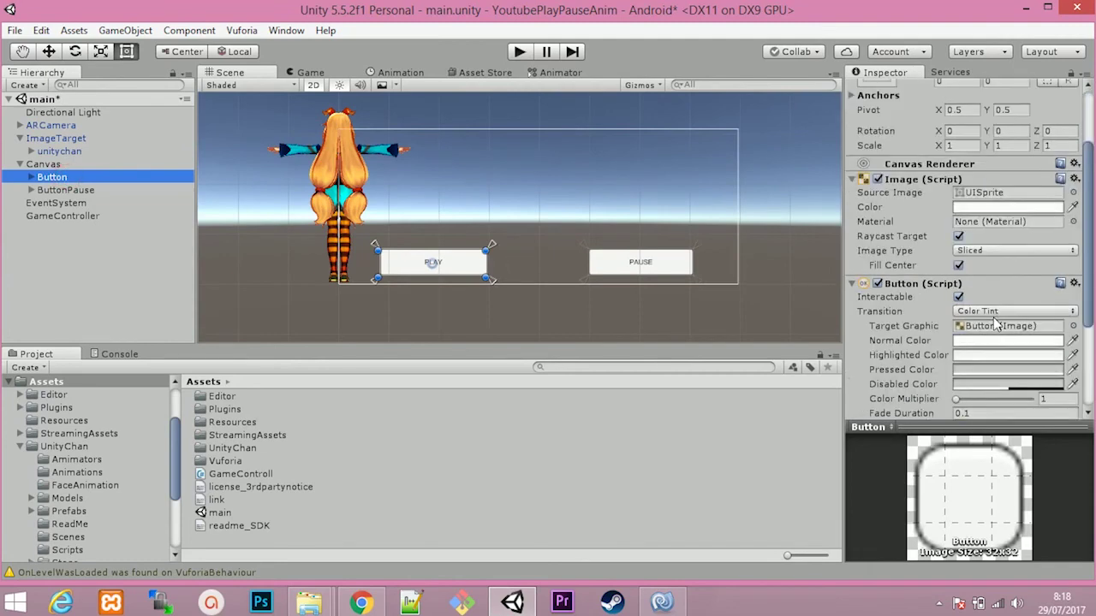
scroll(995, 320, "down", 3)
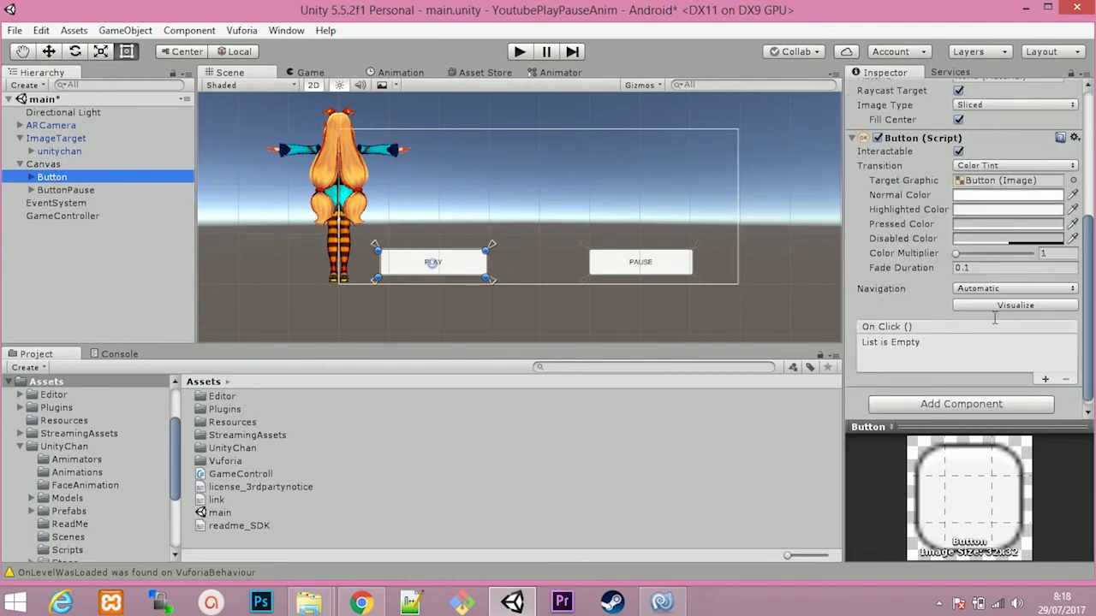
left_click(1045, 380)
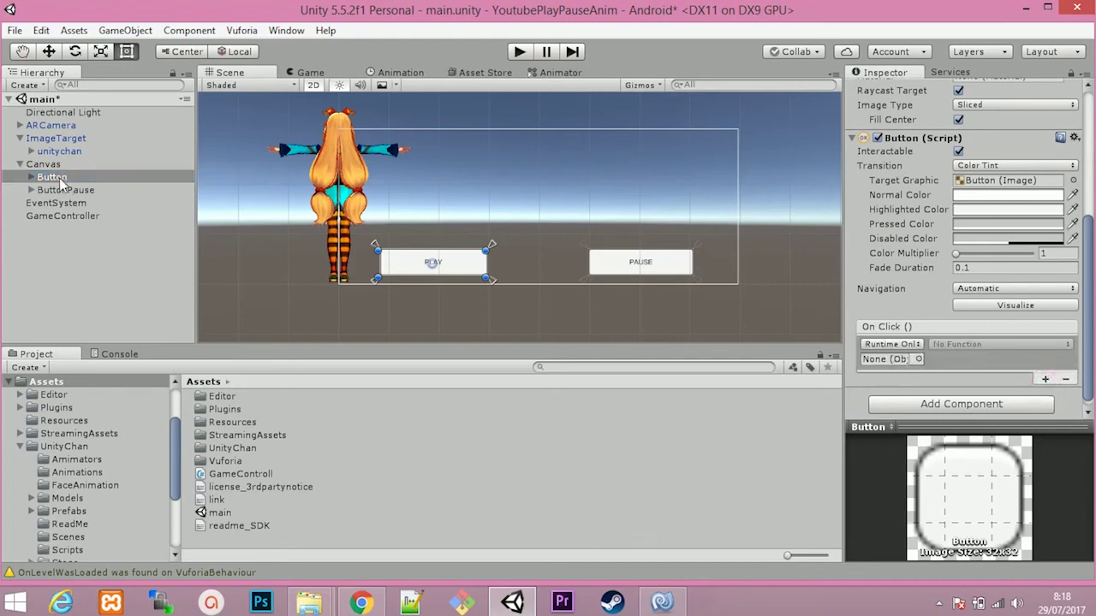
left_click_drag(59, 214, 890, 368)
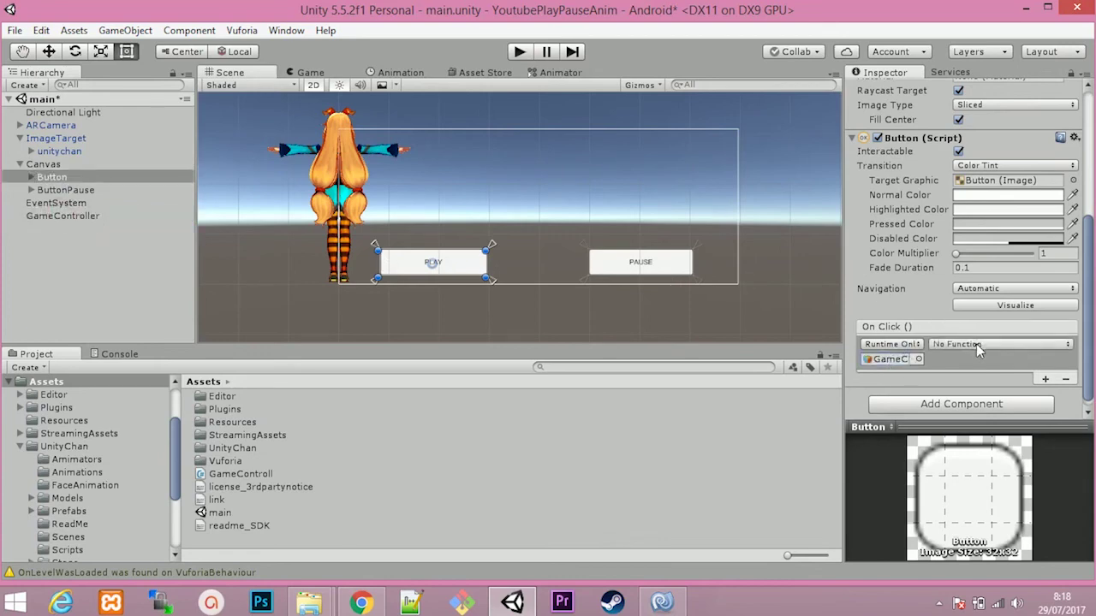
left_click(975, 343)
mouse_move(1011, 403)
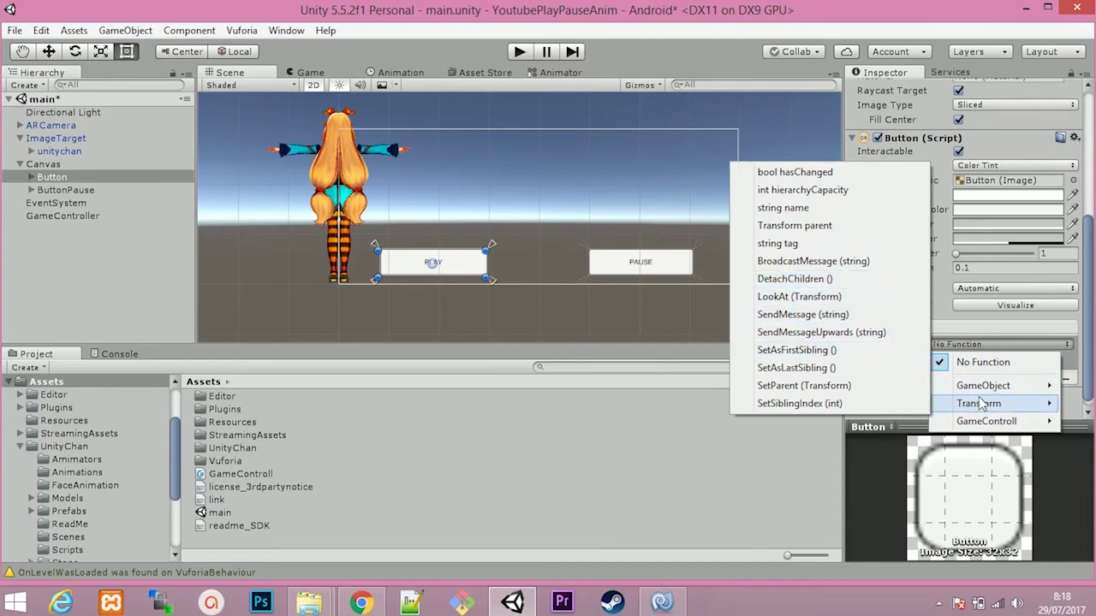
mouse_move(980, 423)
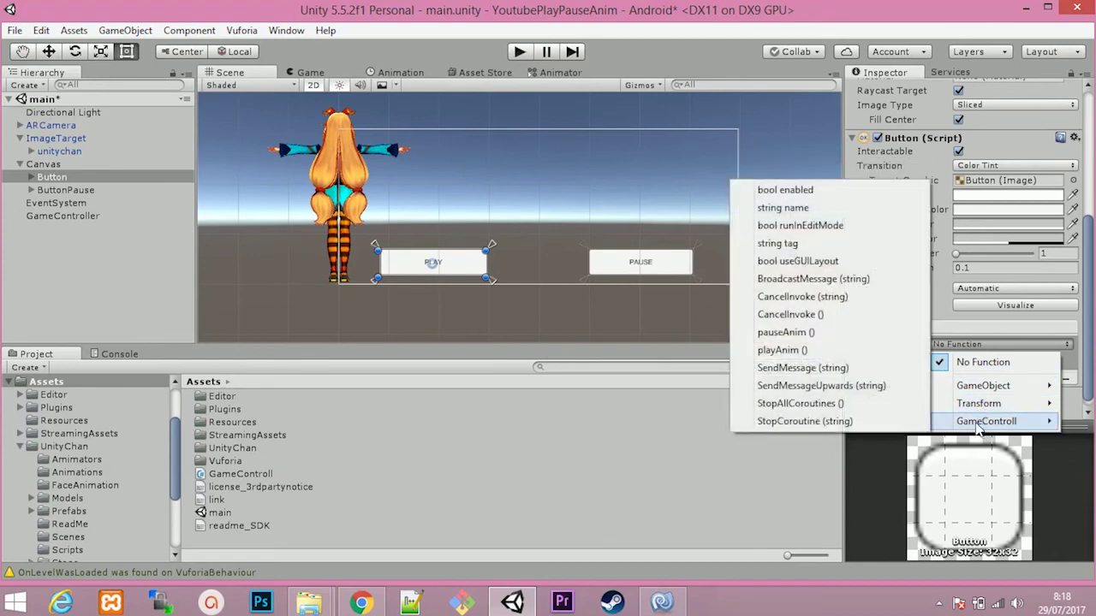
left_click(802, 354)
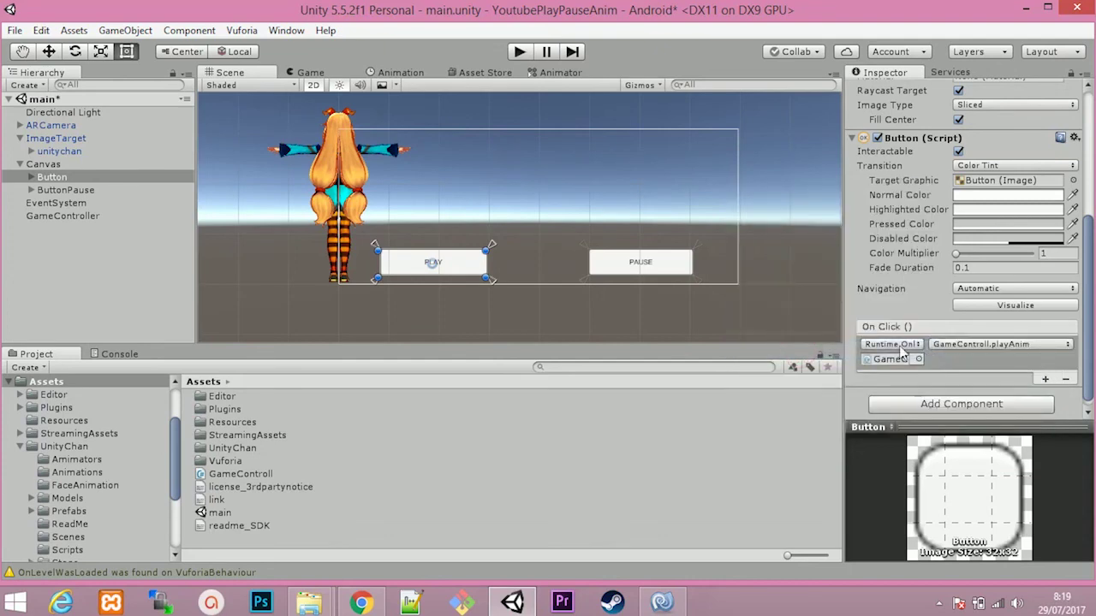
Add an On Click event to ButtonPause calling GameControll.pauseAnim on GameController, then save the scene
left_click(89, 189)
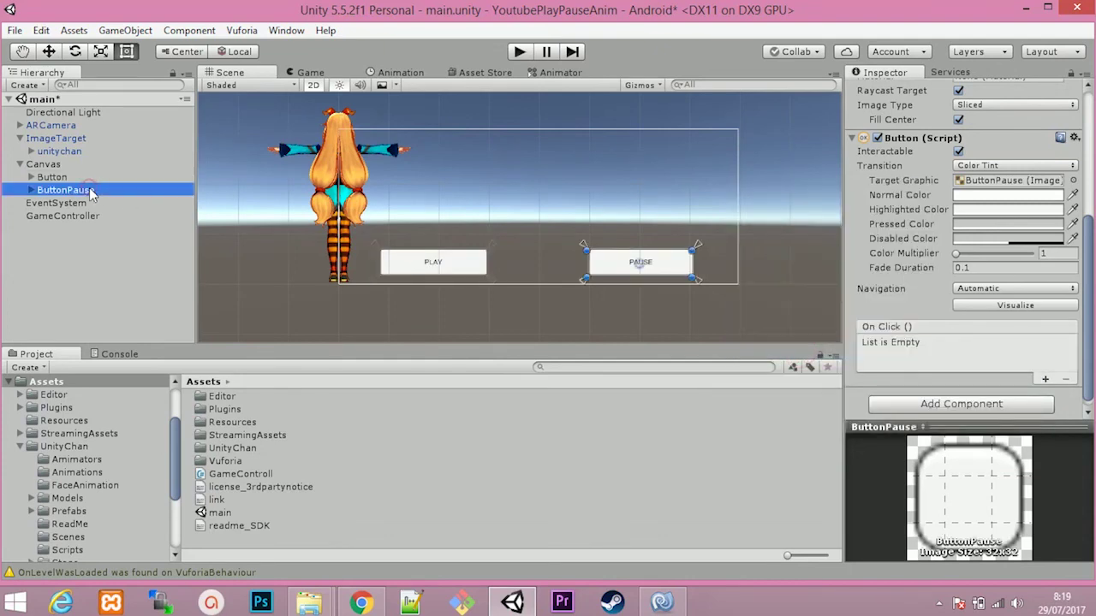
left_click(1045, 378)
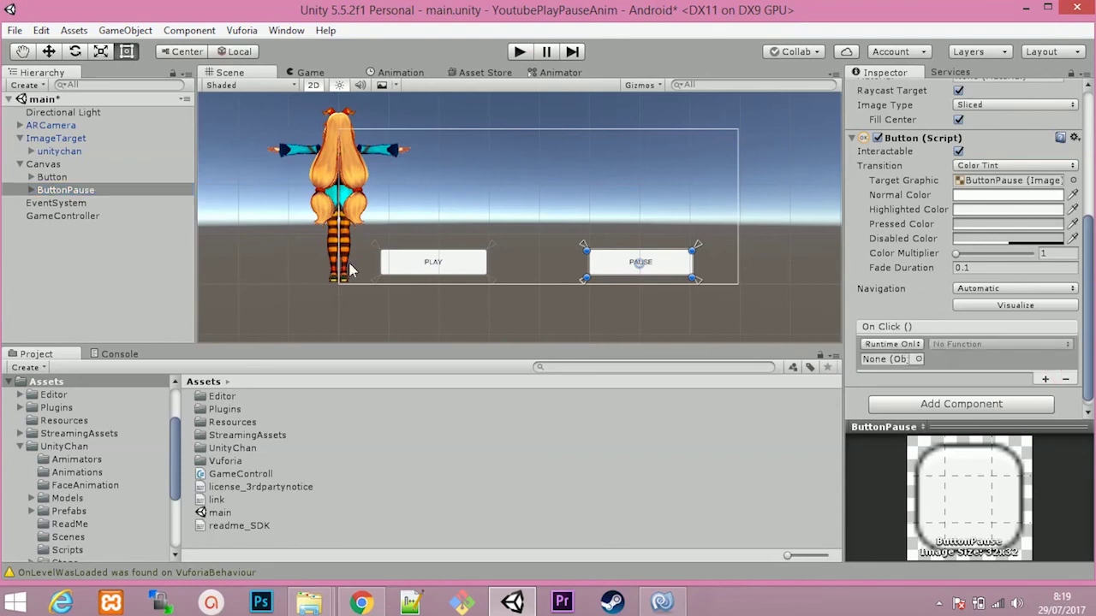
left_click_drag(61, 219, 886, 360)
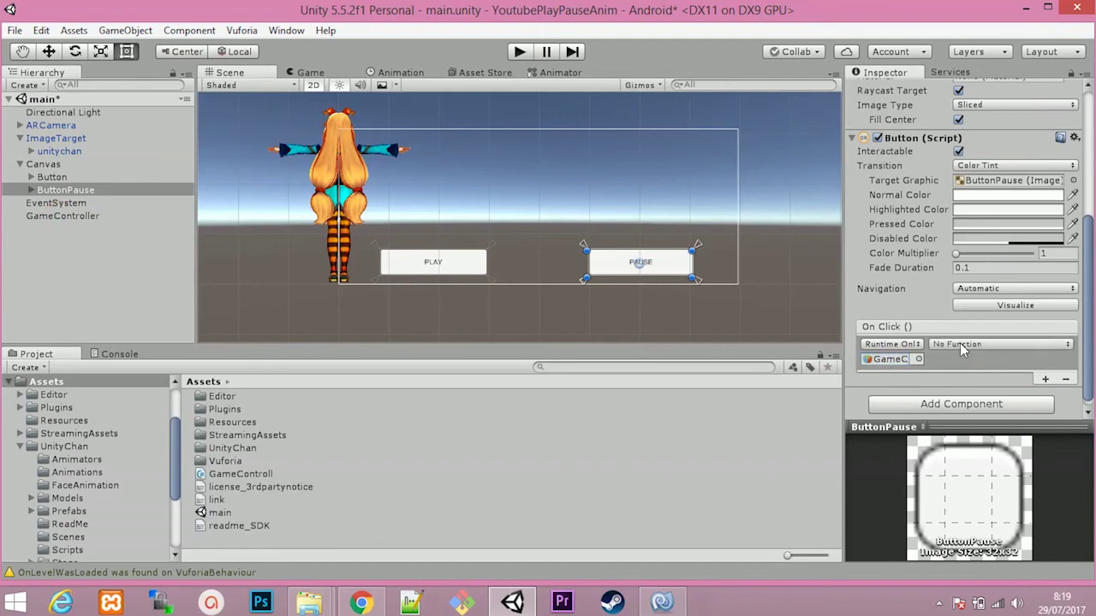
left_click(960, 345)
mouse_move(984, 420)
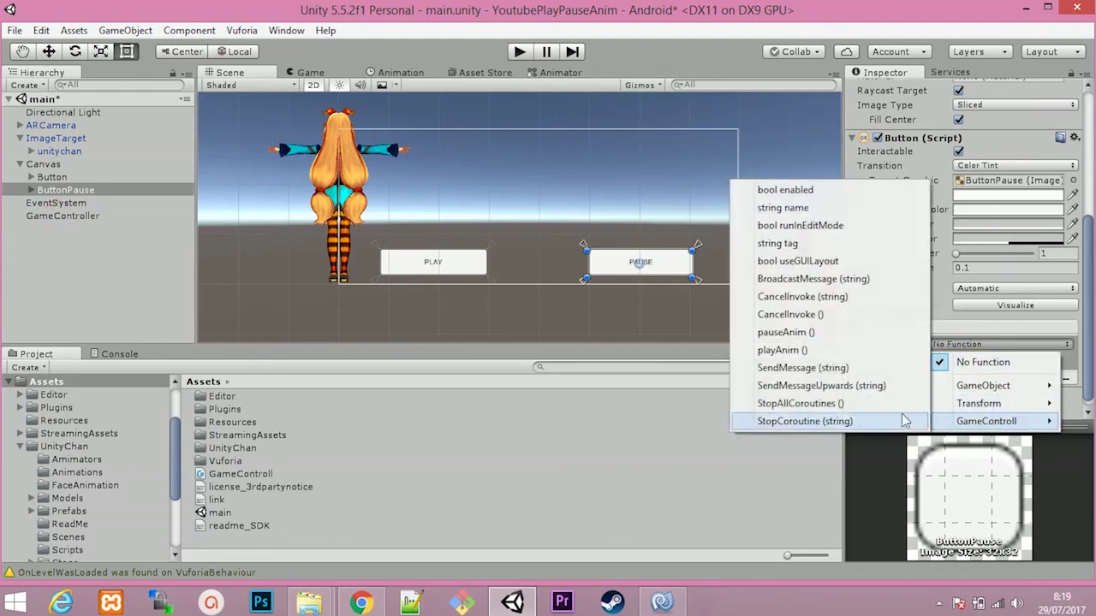
left_click(800, 333)
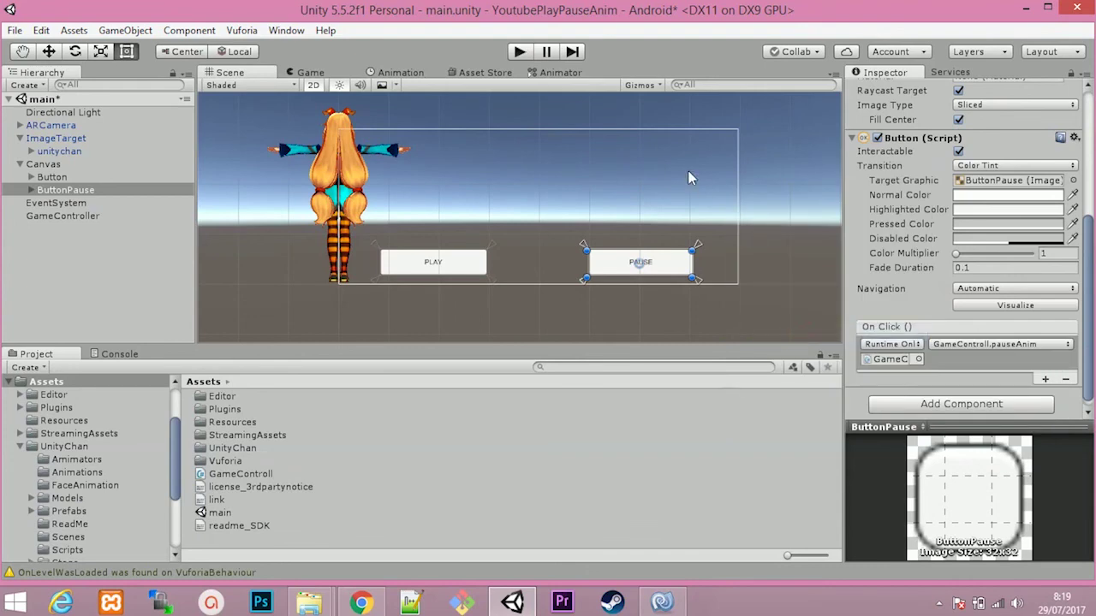
key("ctrl+s")
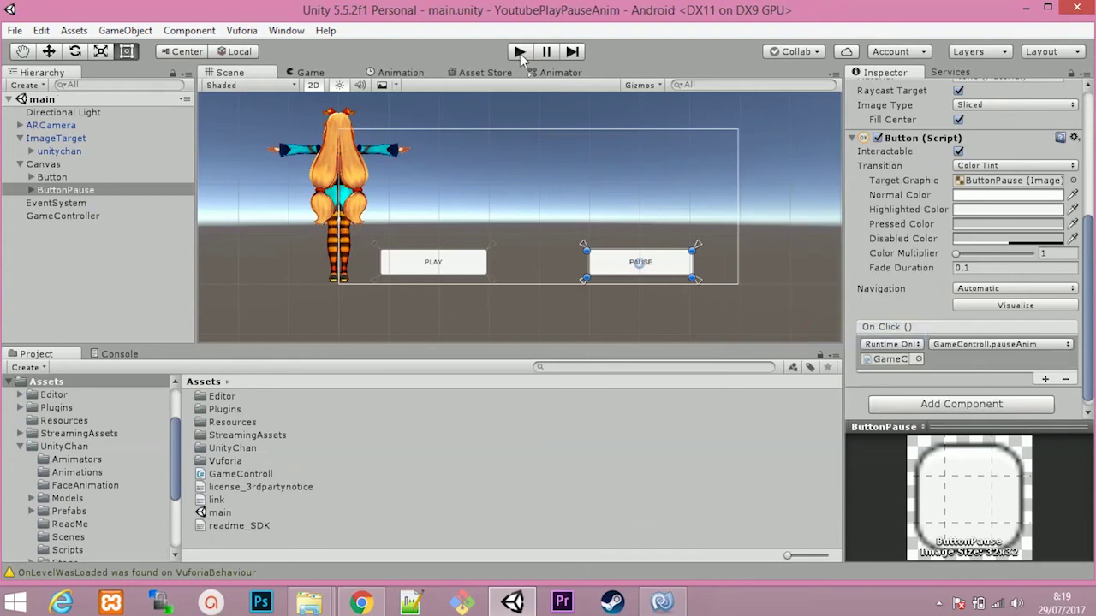
Enter Play mode, then pause Unity-chan with PAUSE and restart her with RESUME
left_click(520, 53)
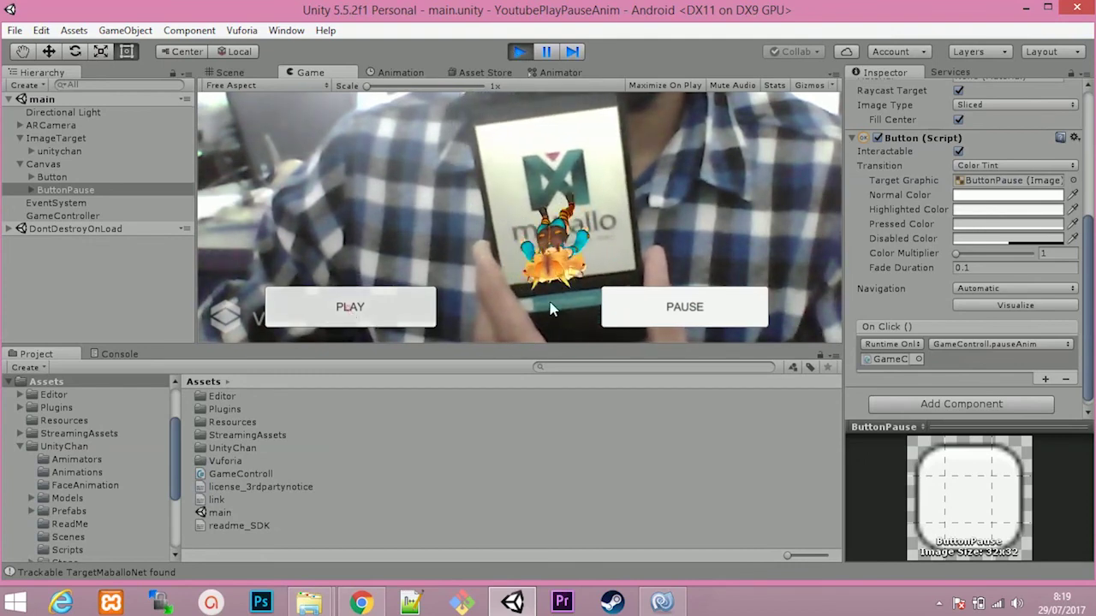
left_click(660, 312)
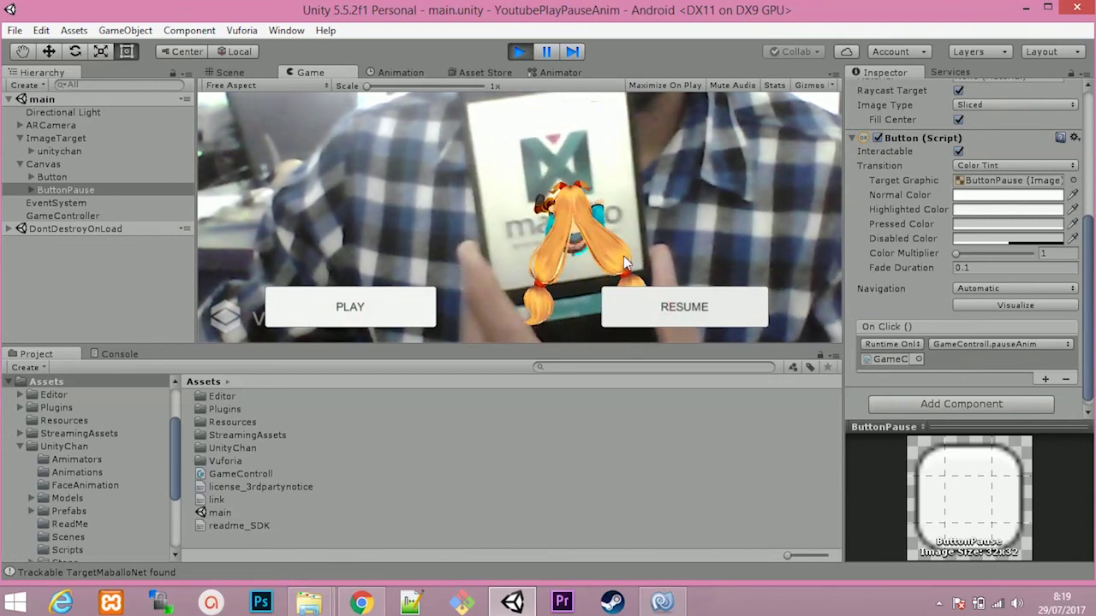
left_click(701, 307)
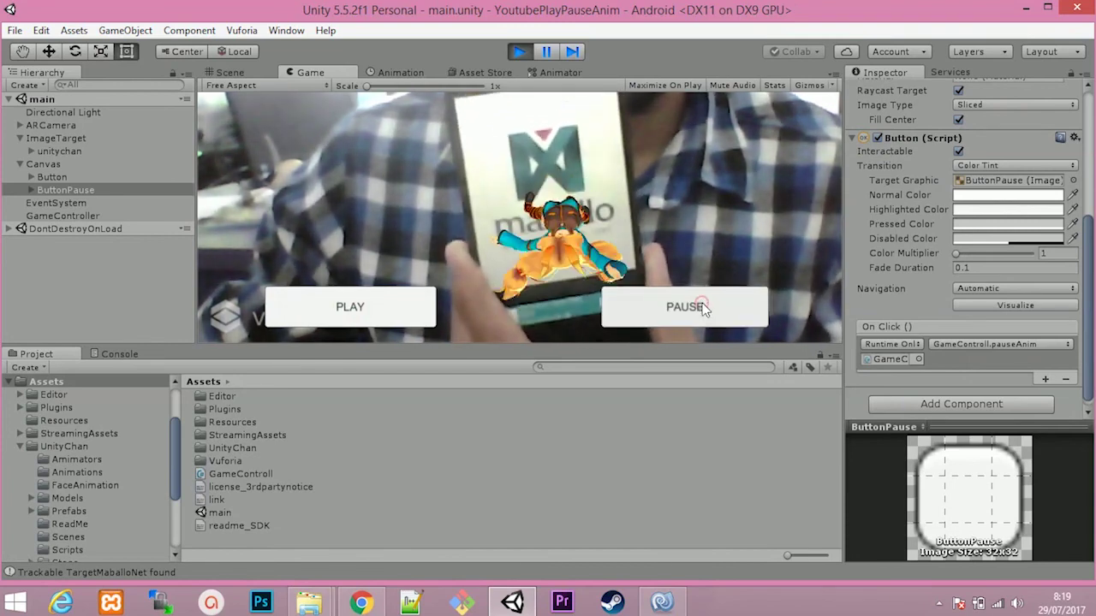
Repeatedly test PLAY, PAUSE and RESUME to confirm the animation freezes and restarts each time
left_click(388, 312)
left_click(666, 309)
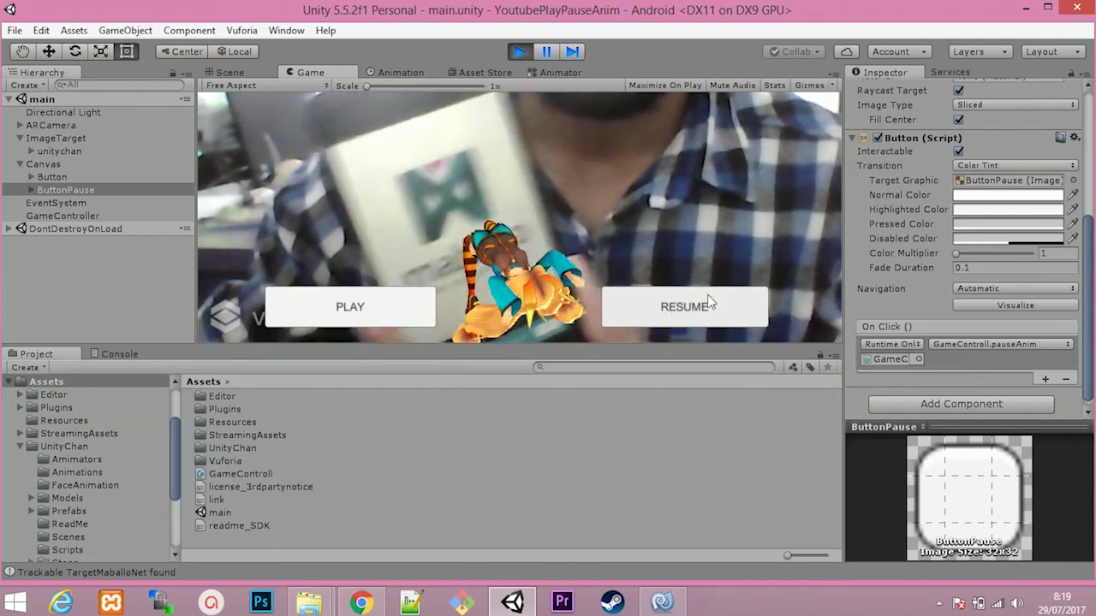
left_click(695, 310)
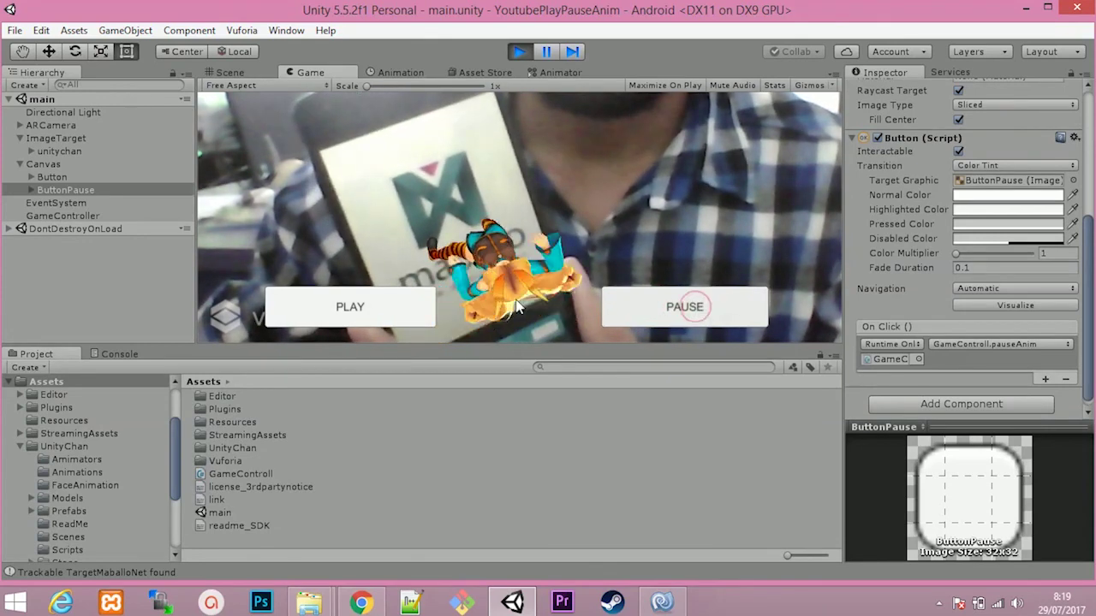
left_click(354, 311)
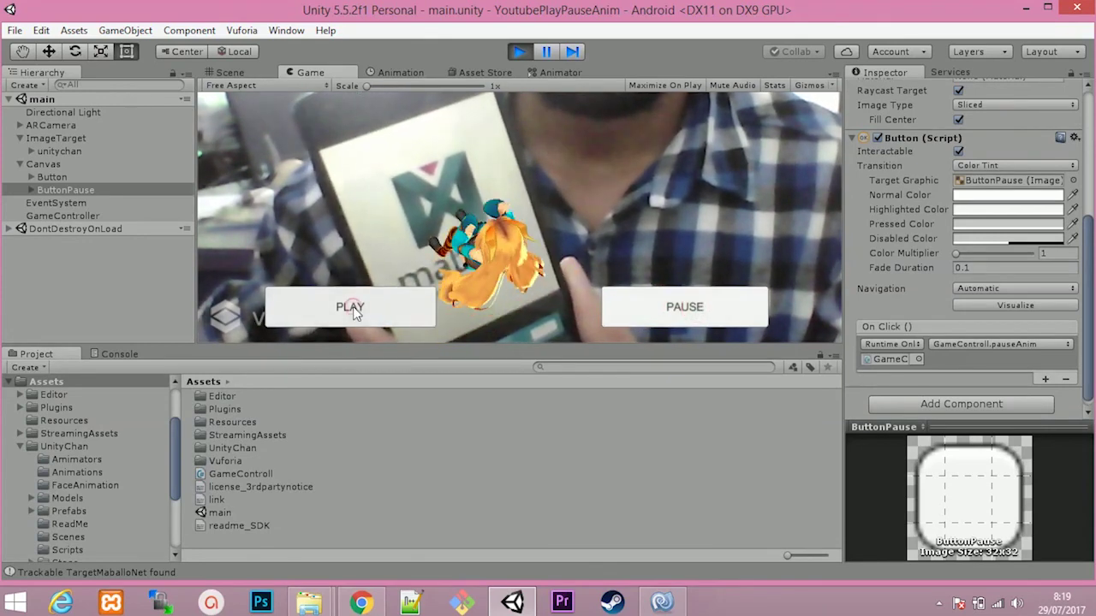
left_click(691, 310)
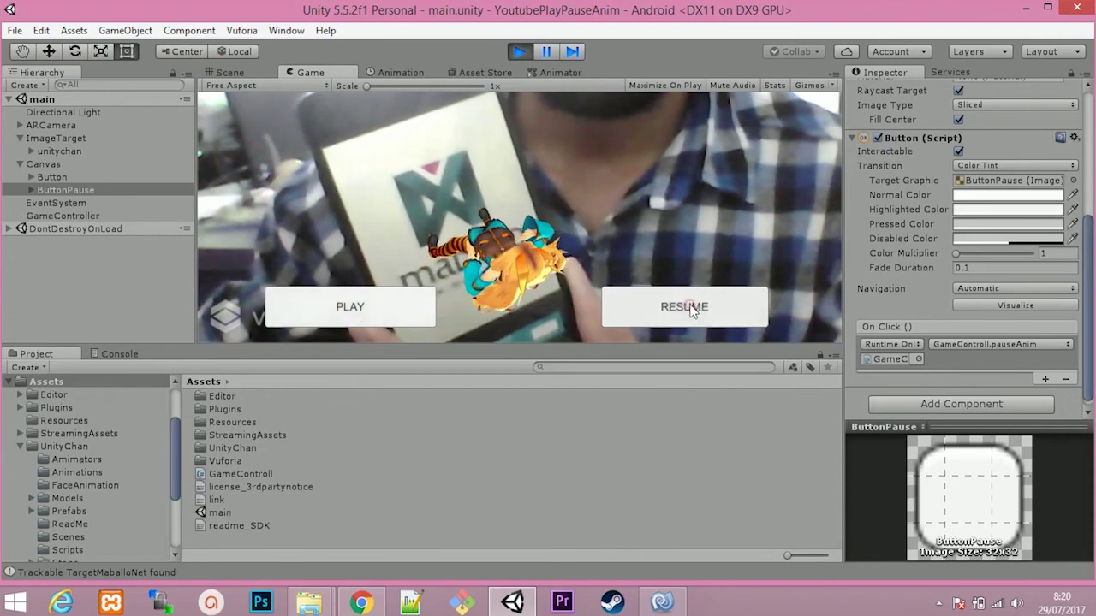
left_click(644, 312)
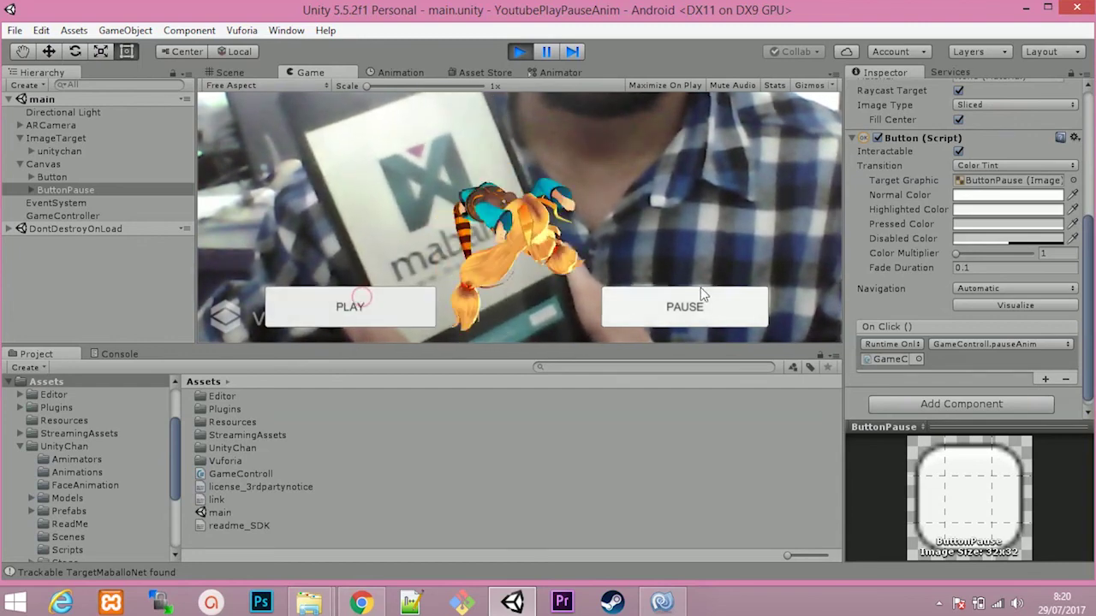
left_click(693, 314)
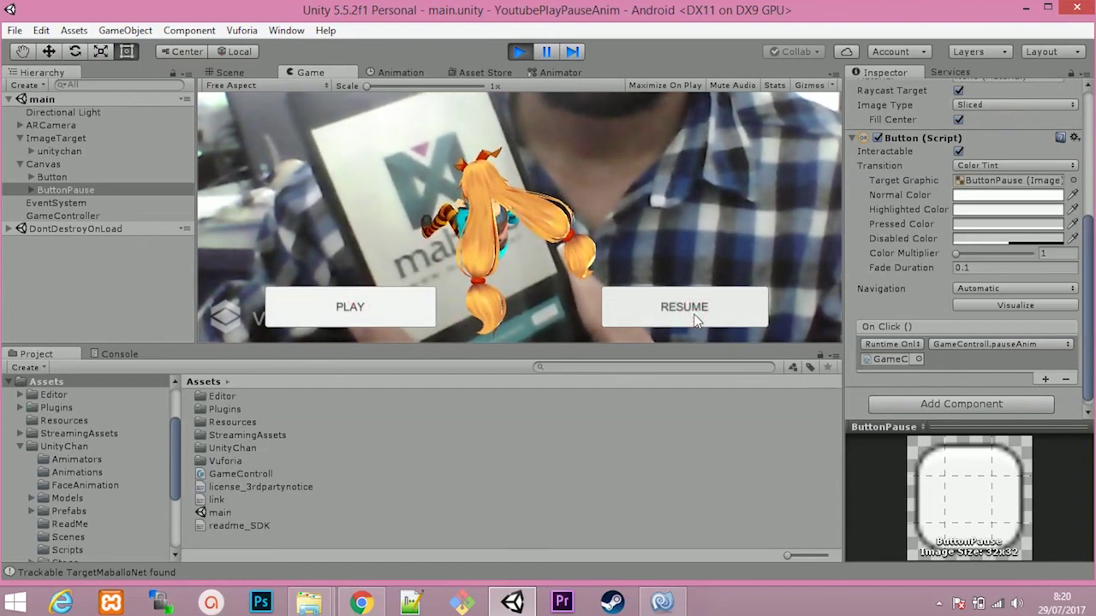
left_click(695, 315)
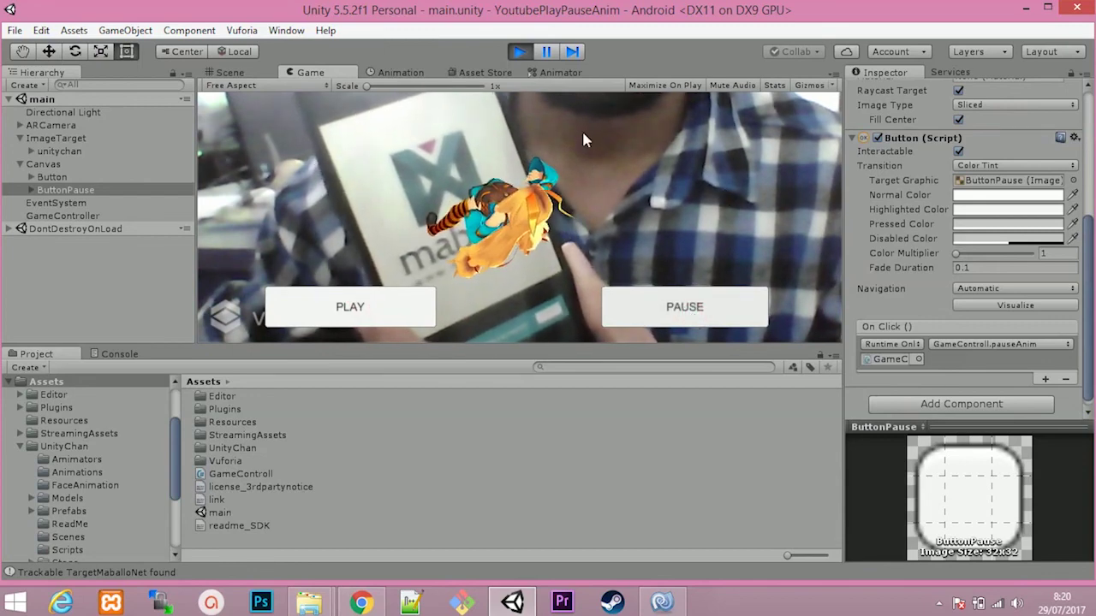